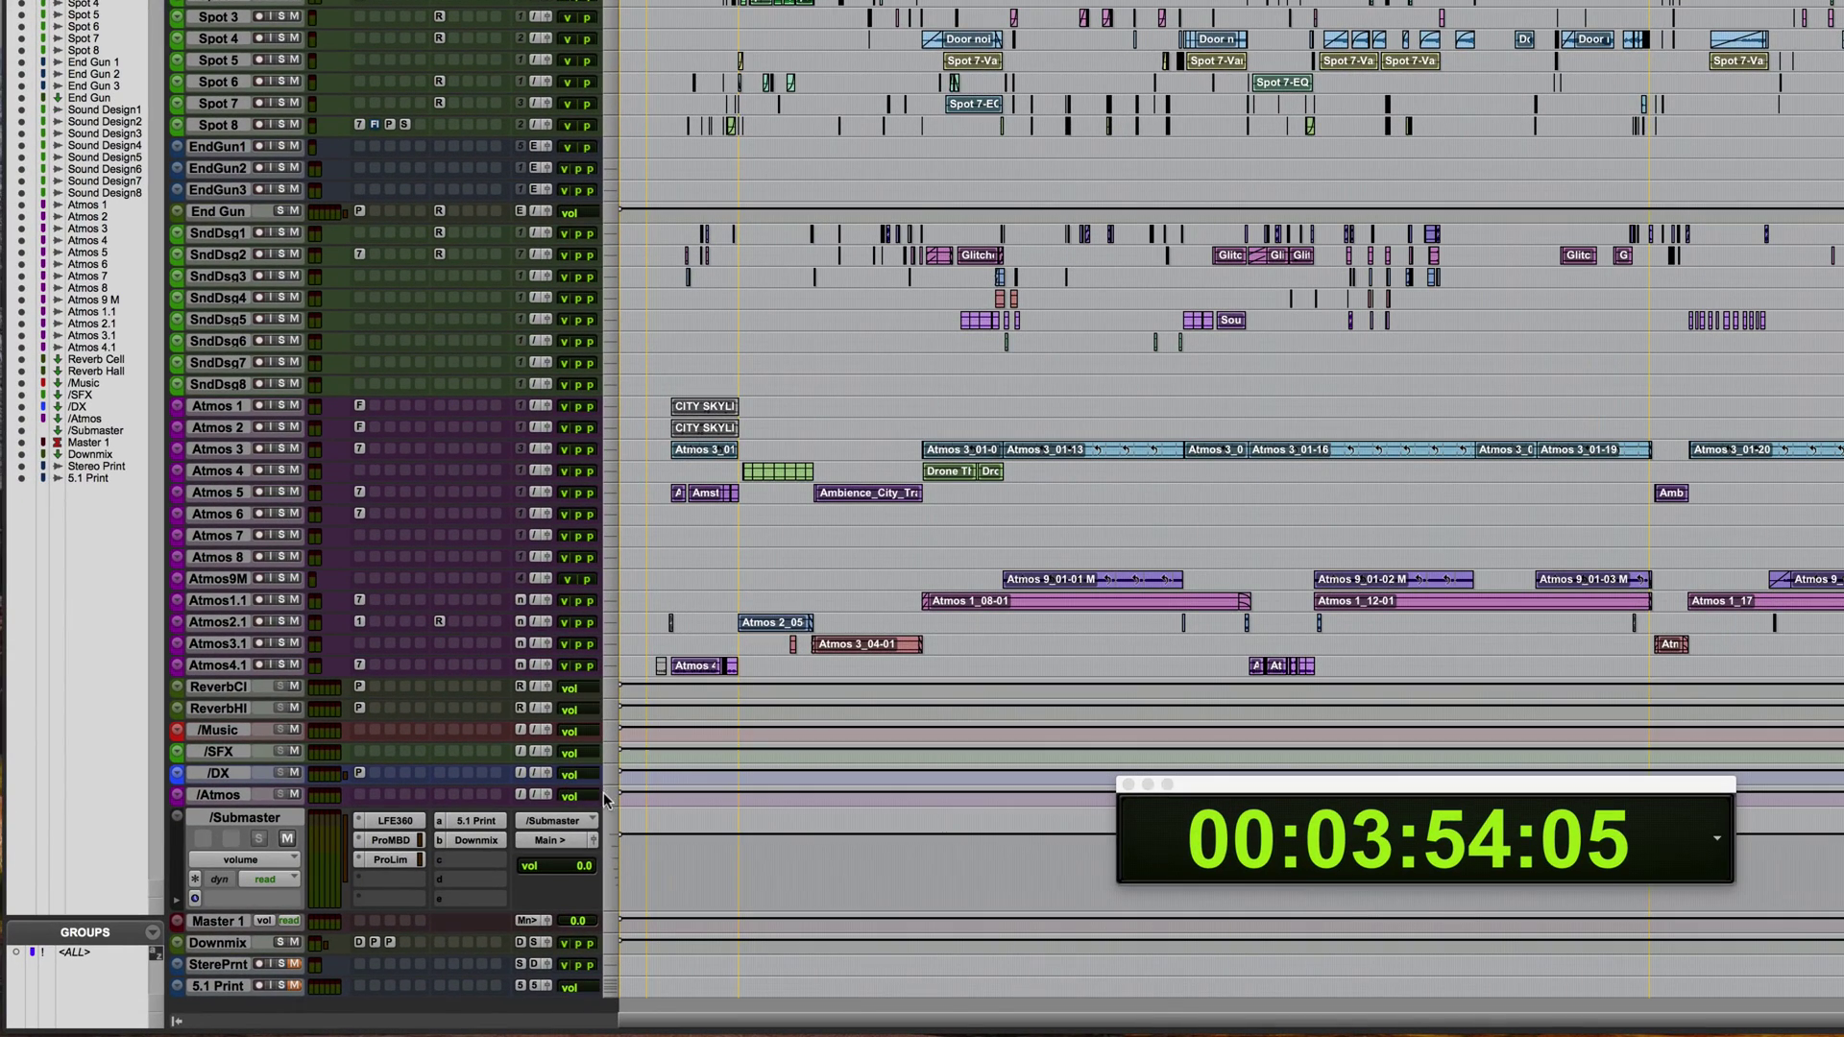
Step: Set the Stereo Print track height to medium so its inserts are visible
scroll(763, 800, down, 3)
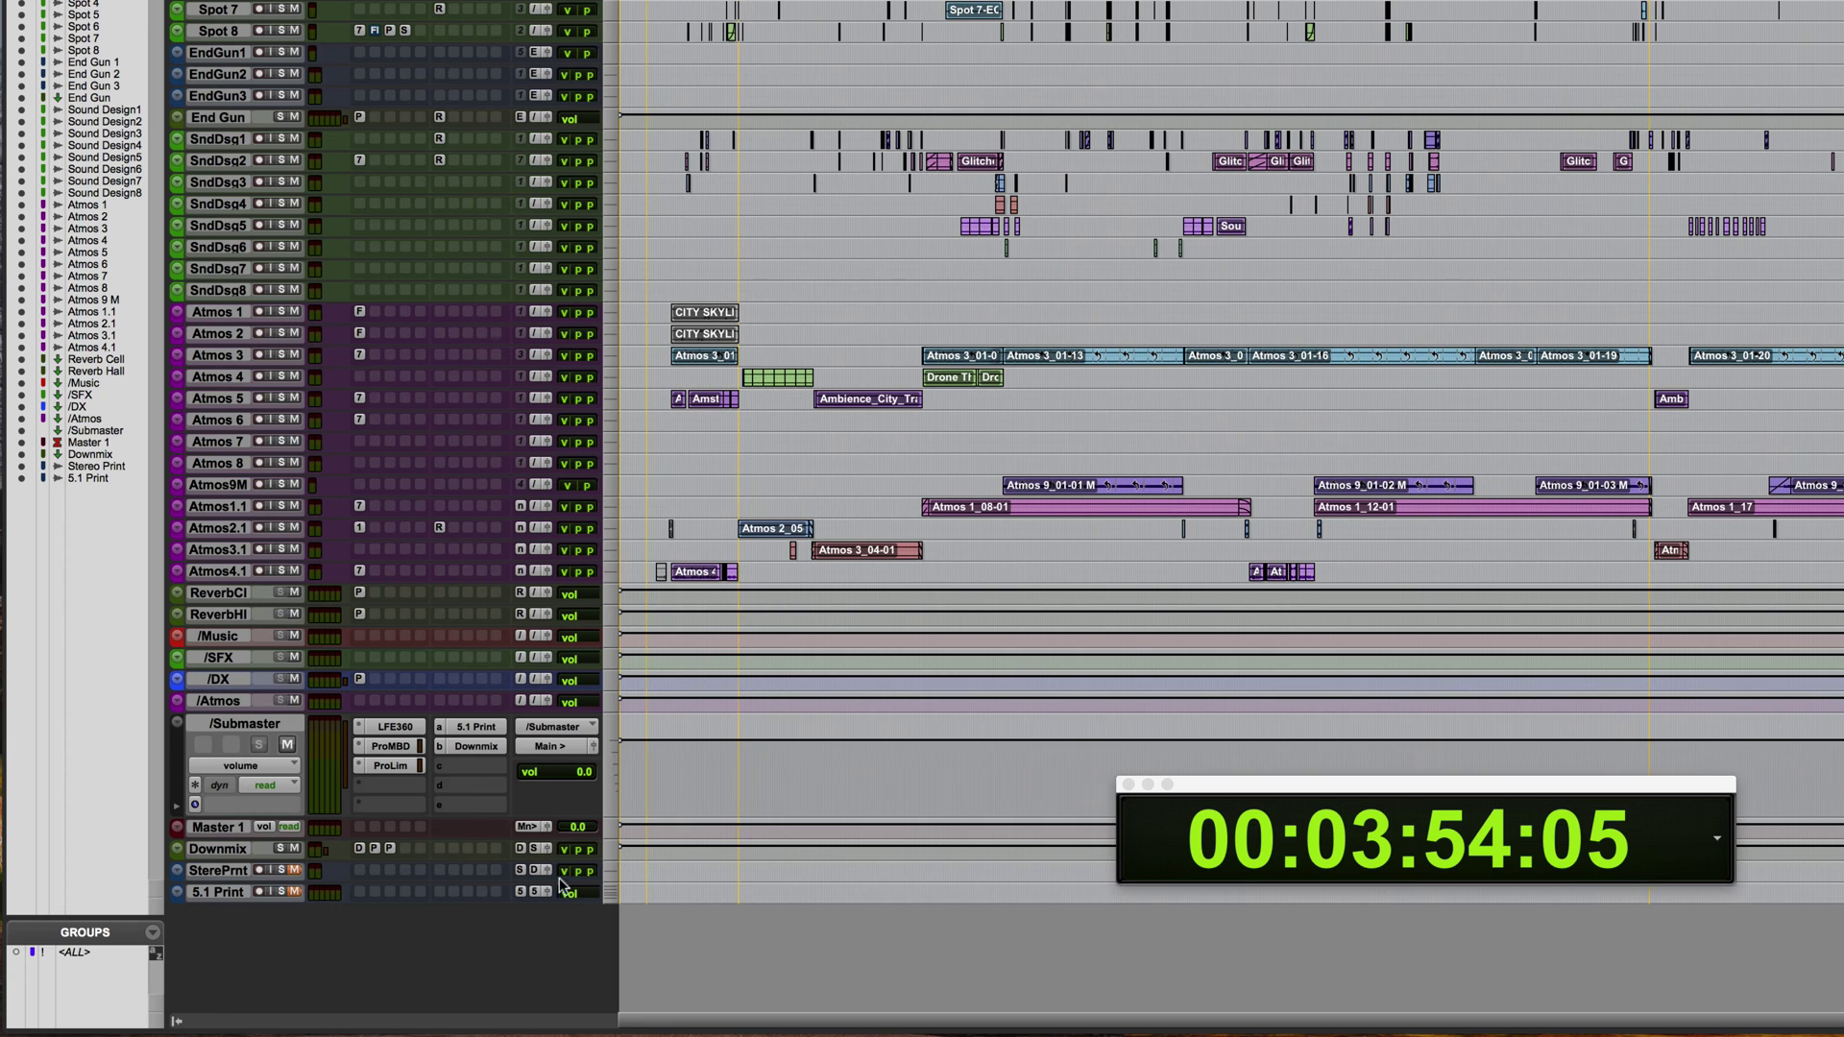
click(608, 876)
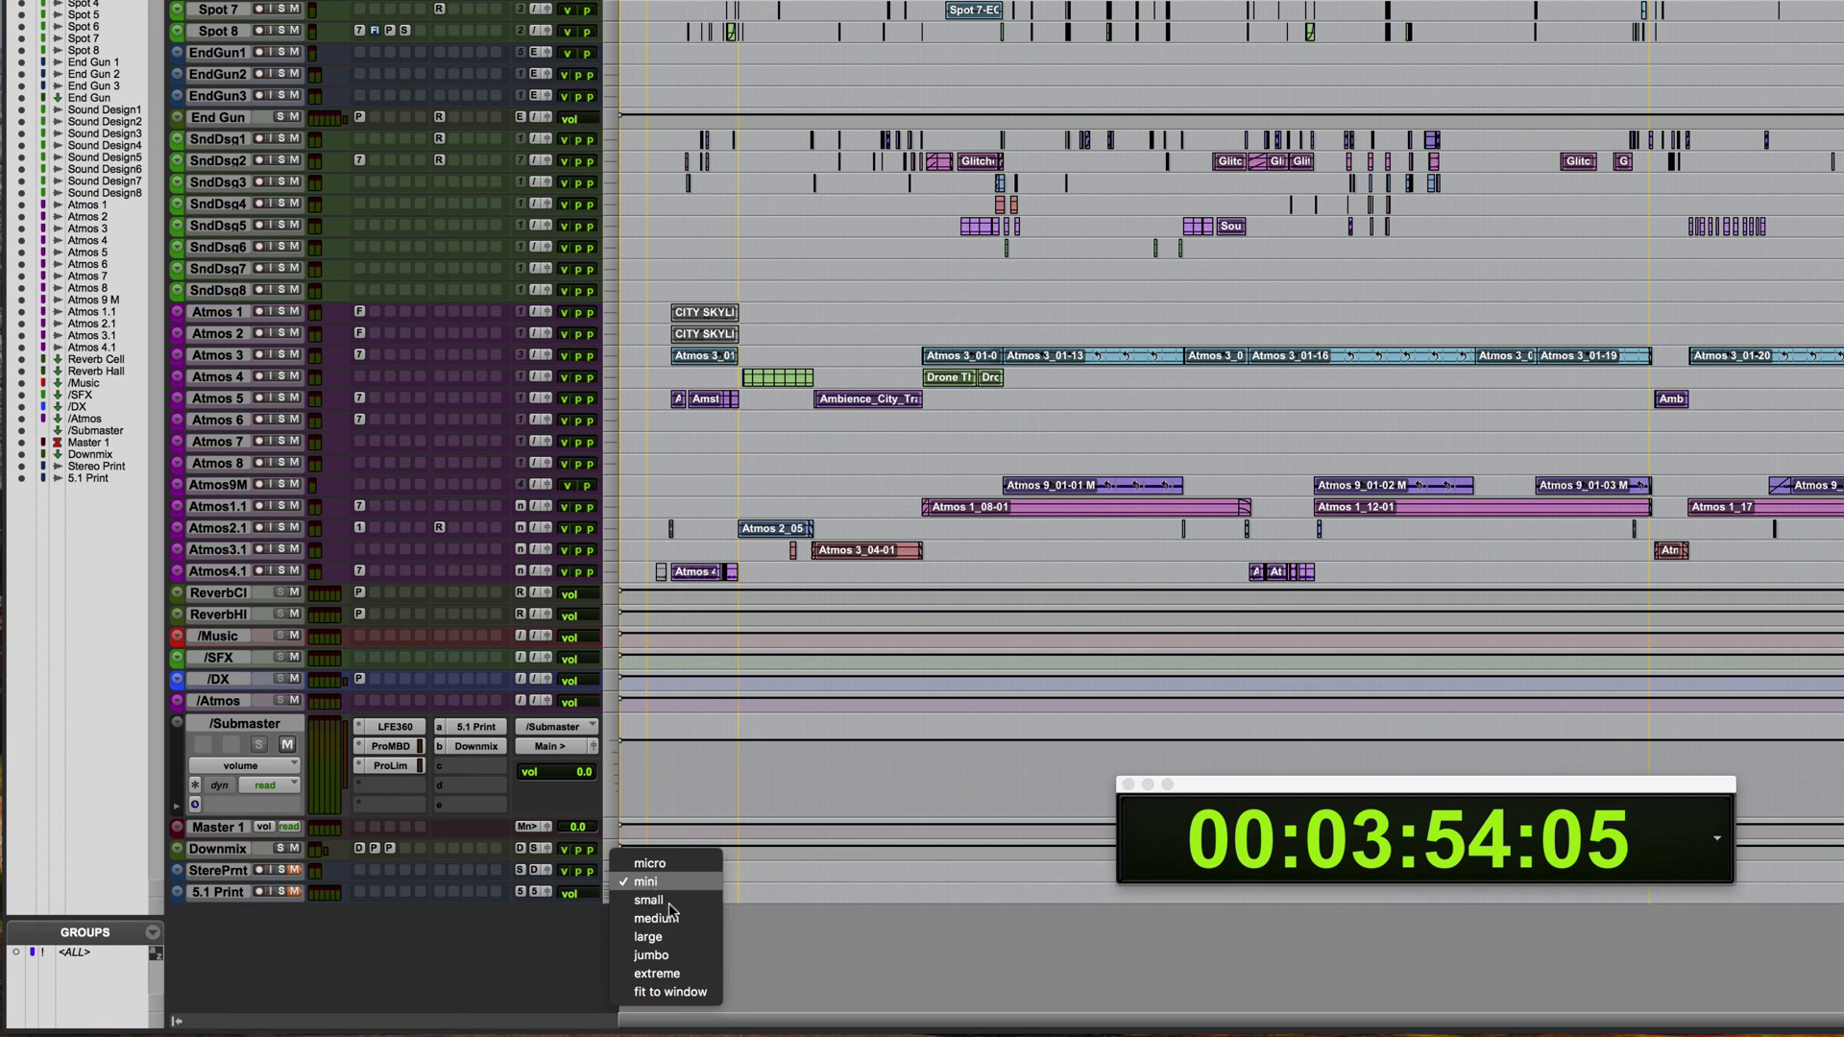
click(680, 943)
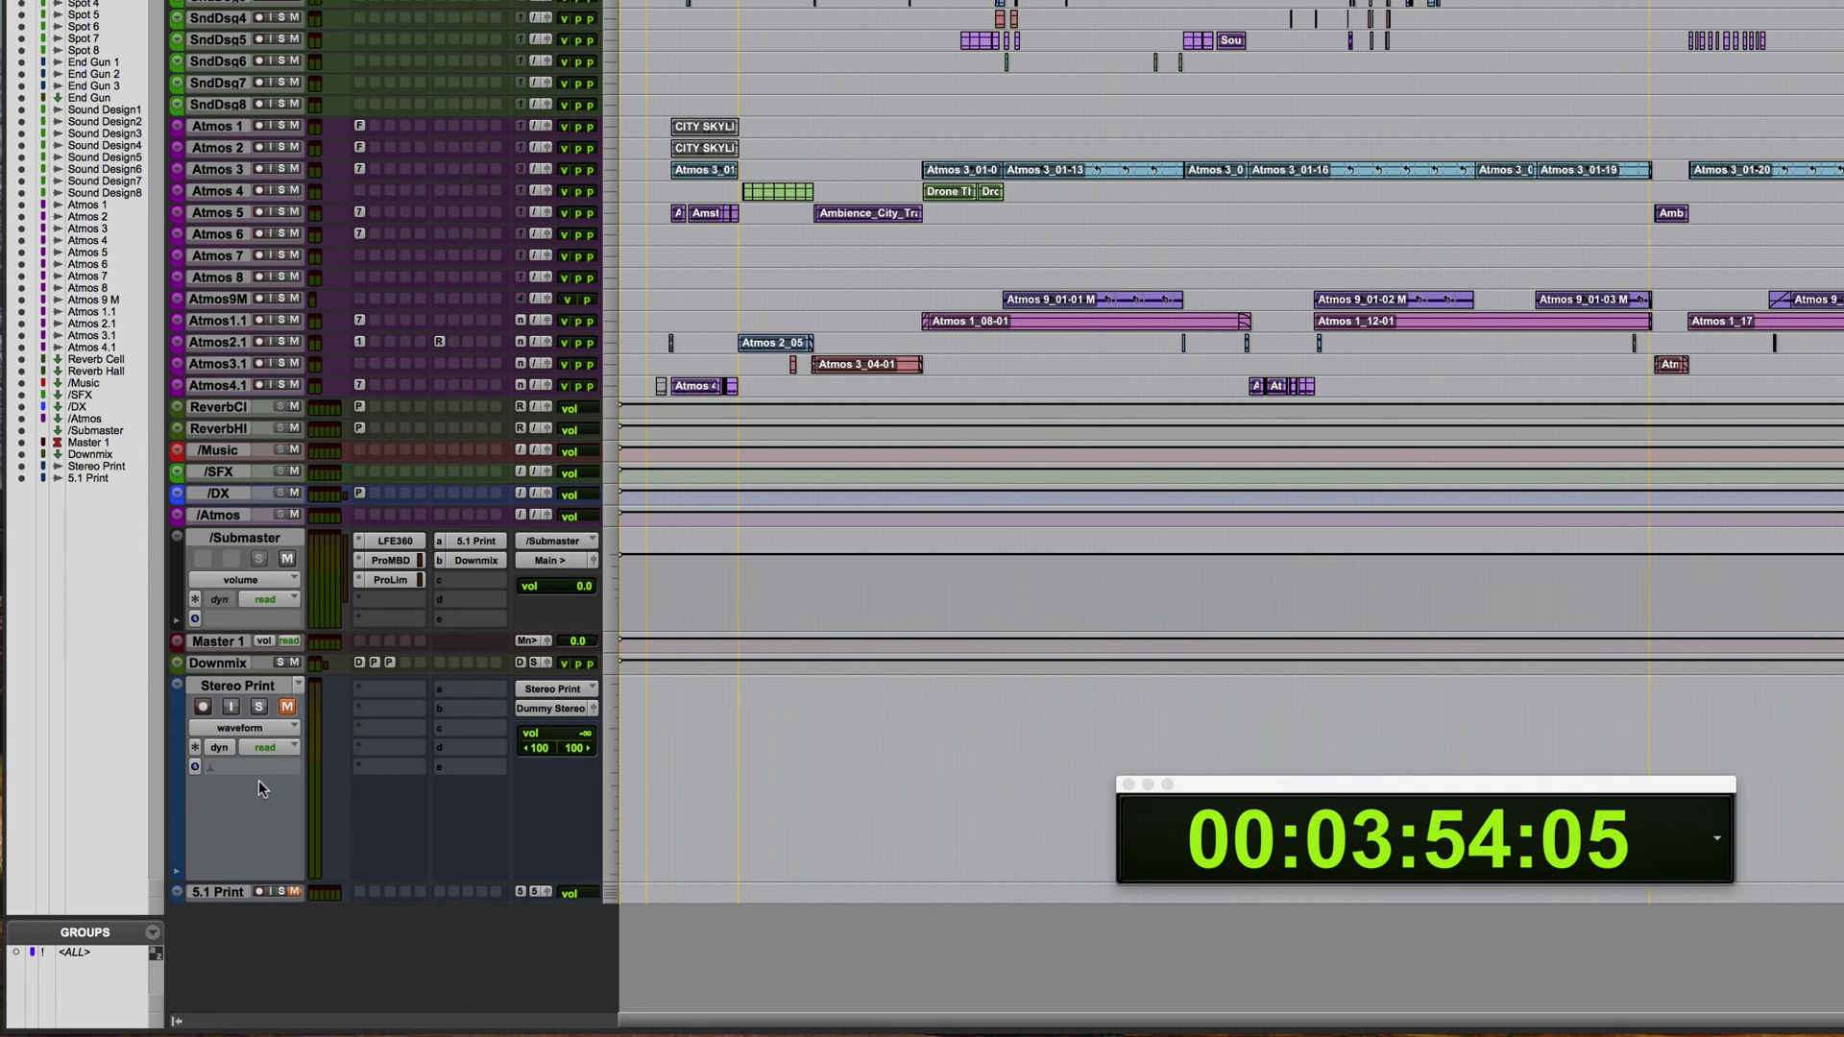
Step: Make the Downmix track medium height and open its DownMixer plug-in
click(604, 665)
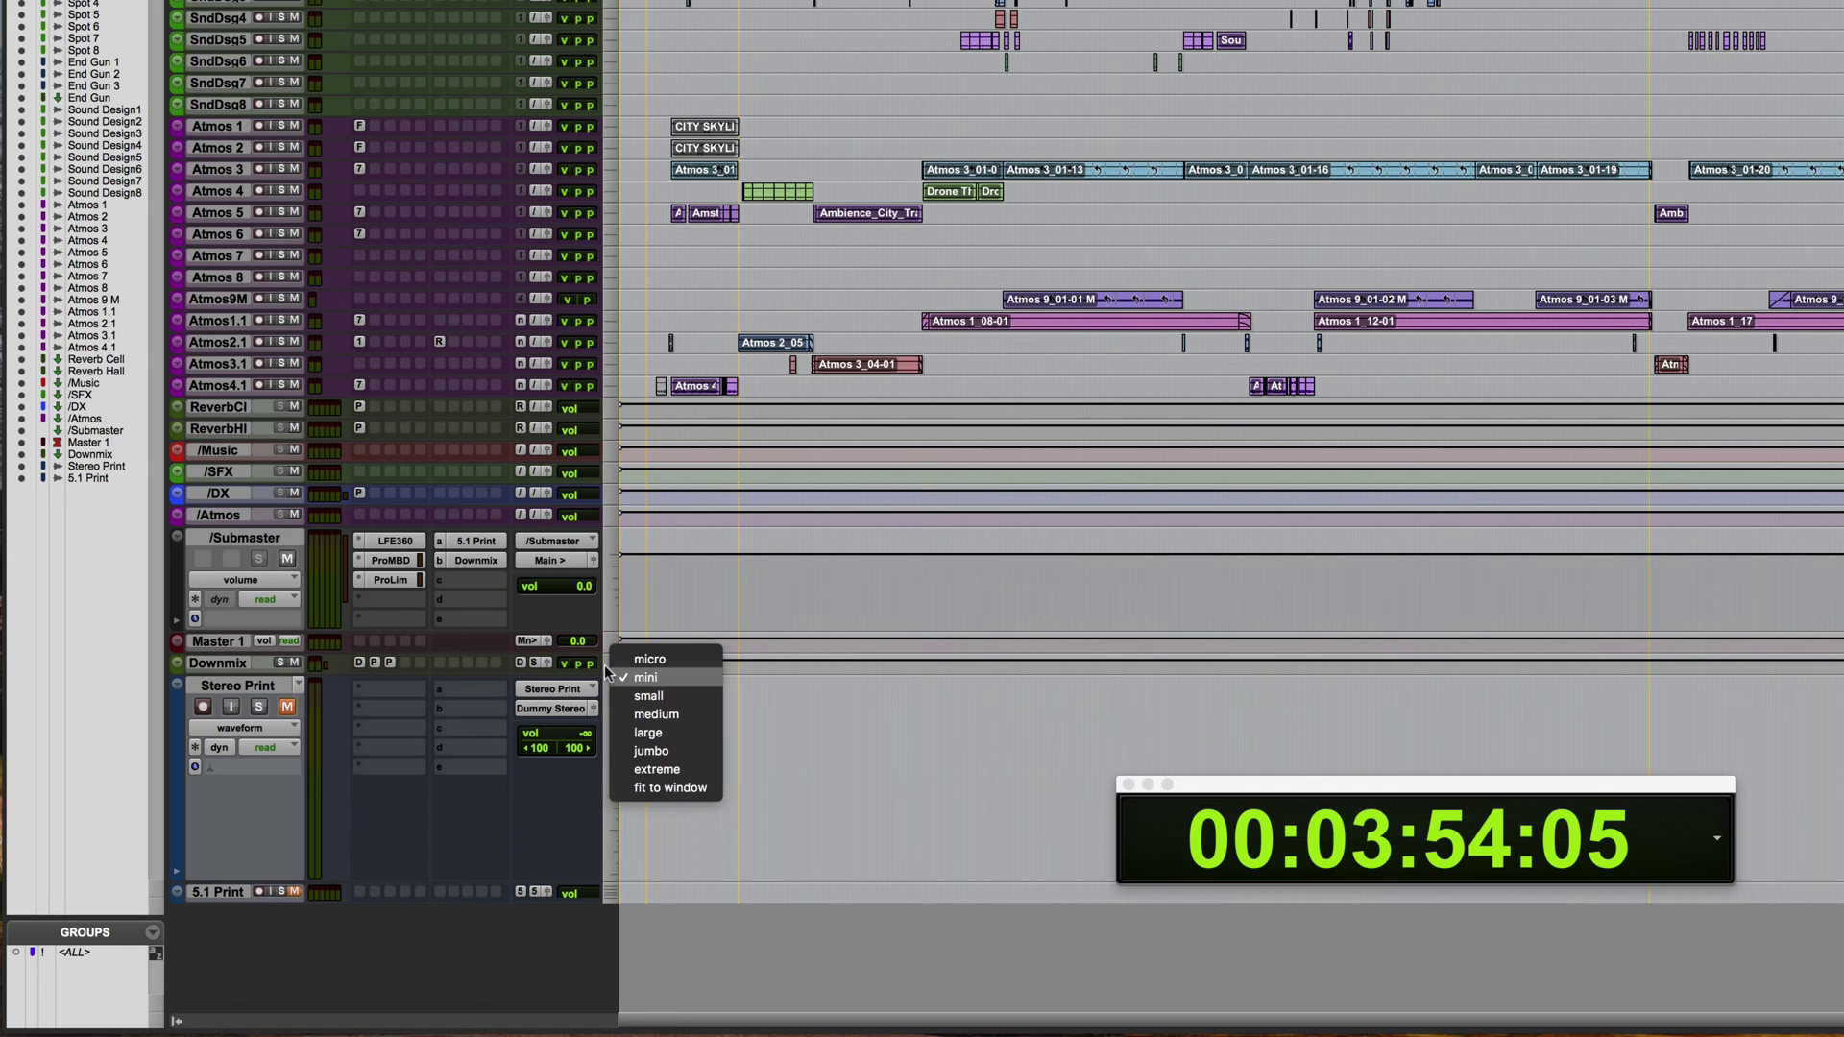
click(652, 715)
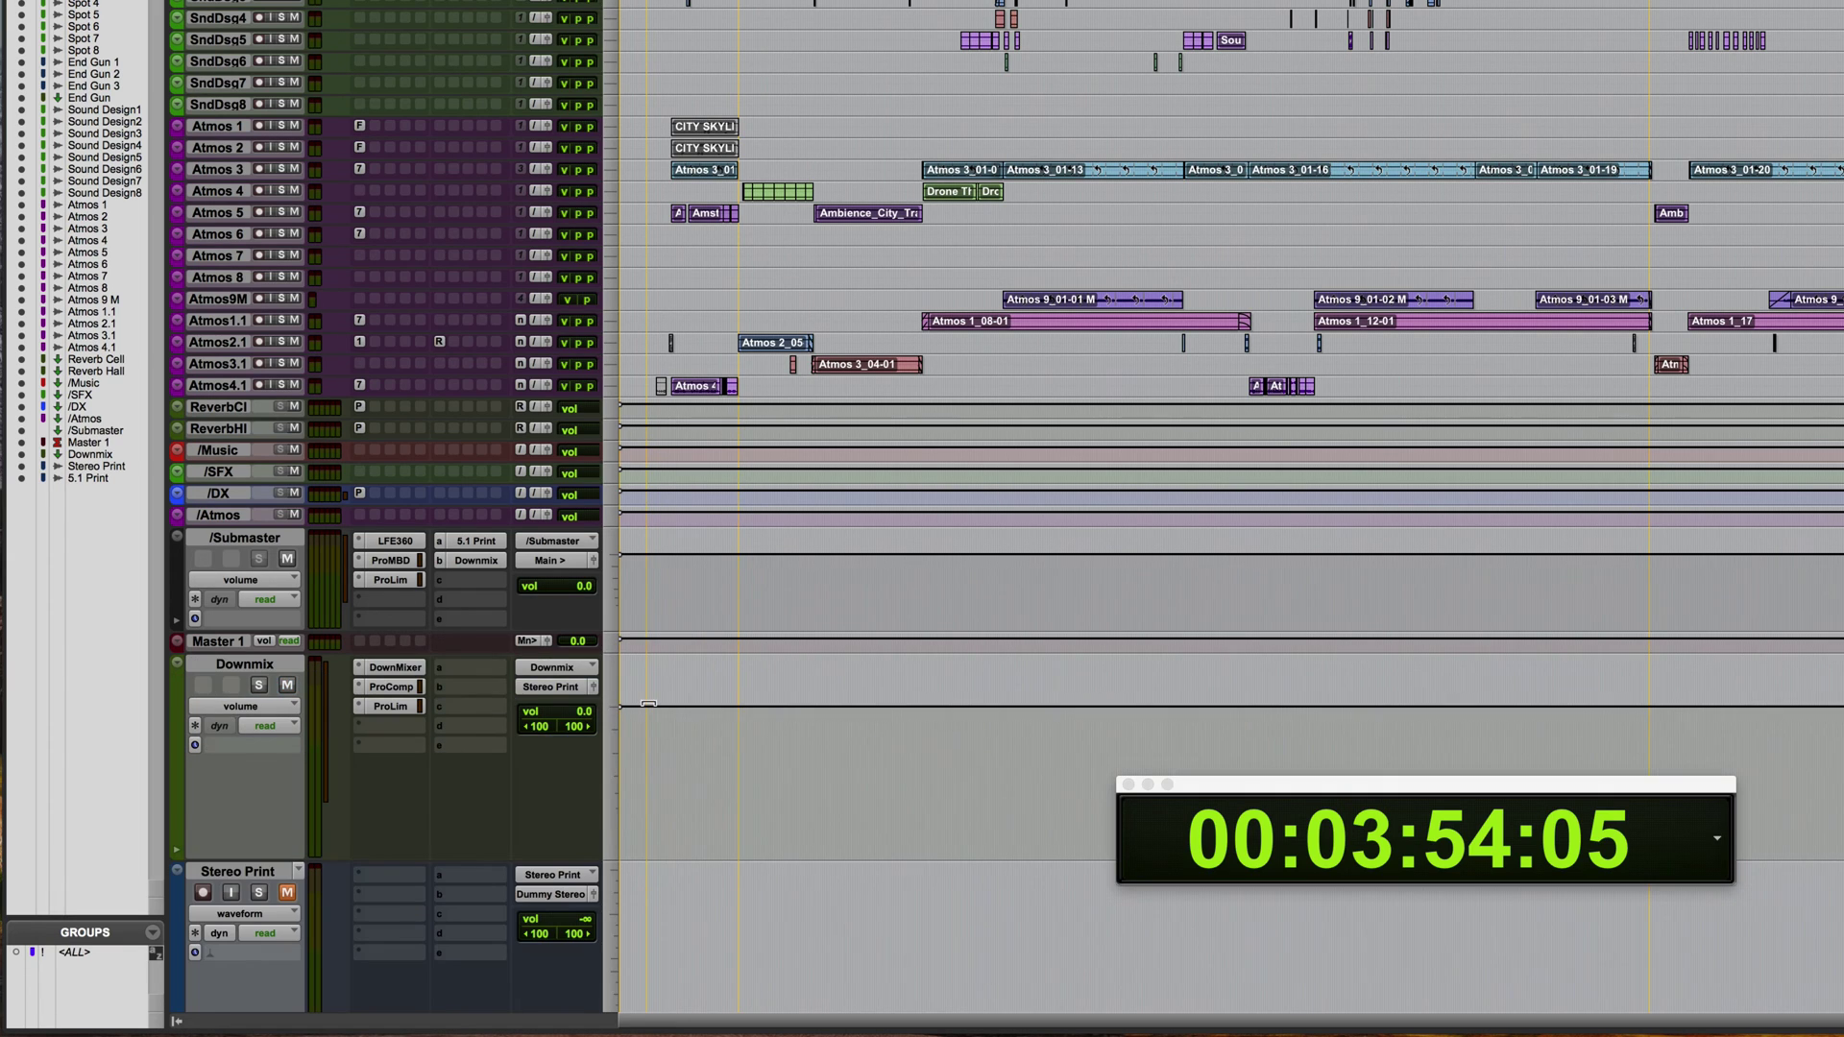
click(403, 667)
Step: Move the DownMixer window into view, then show /Submaster's LFE360 plug-in (120 Hz low-pass, Trim 12.0)
drag(1840, 353, 1287, 355)
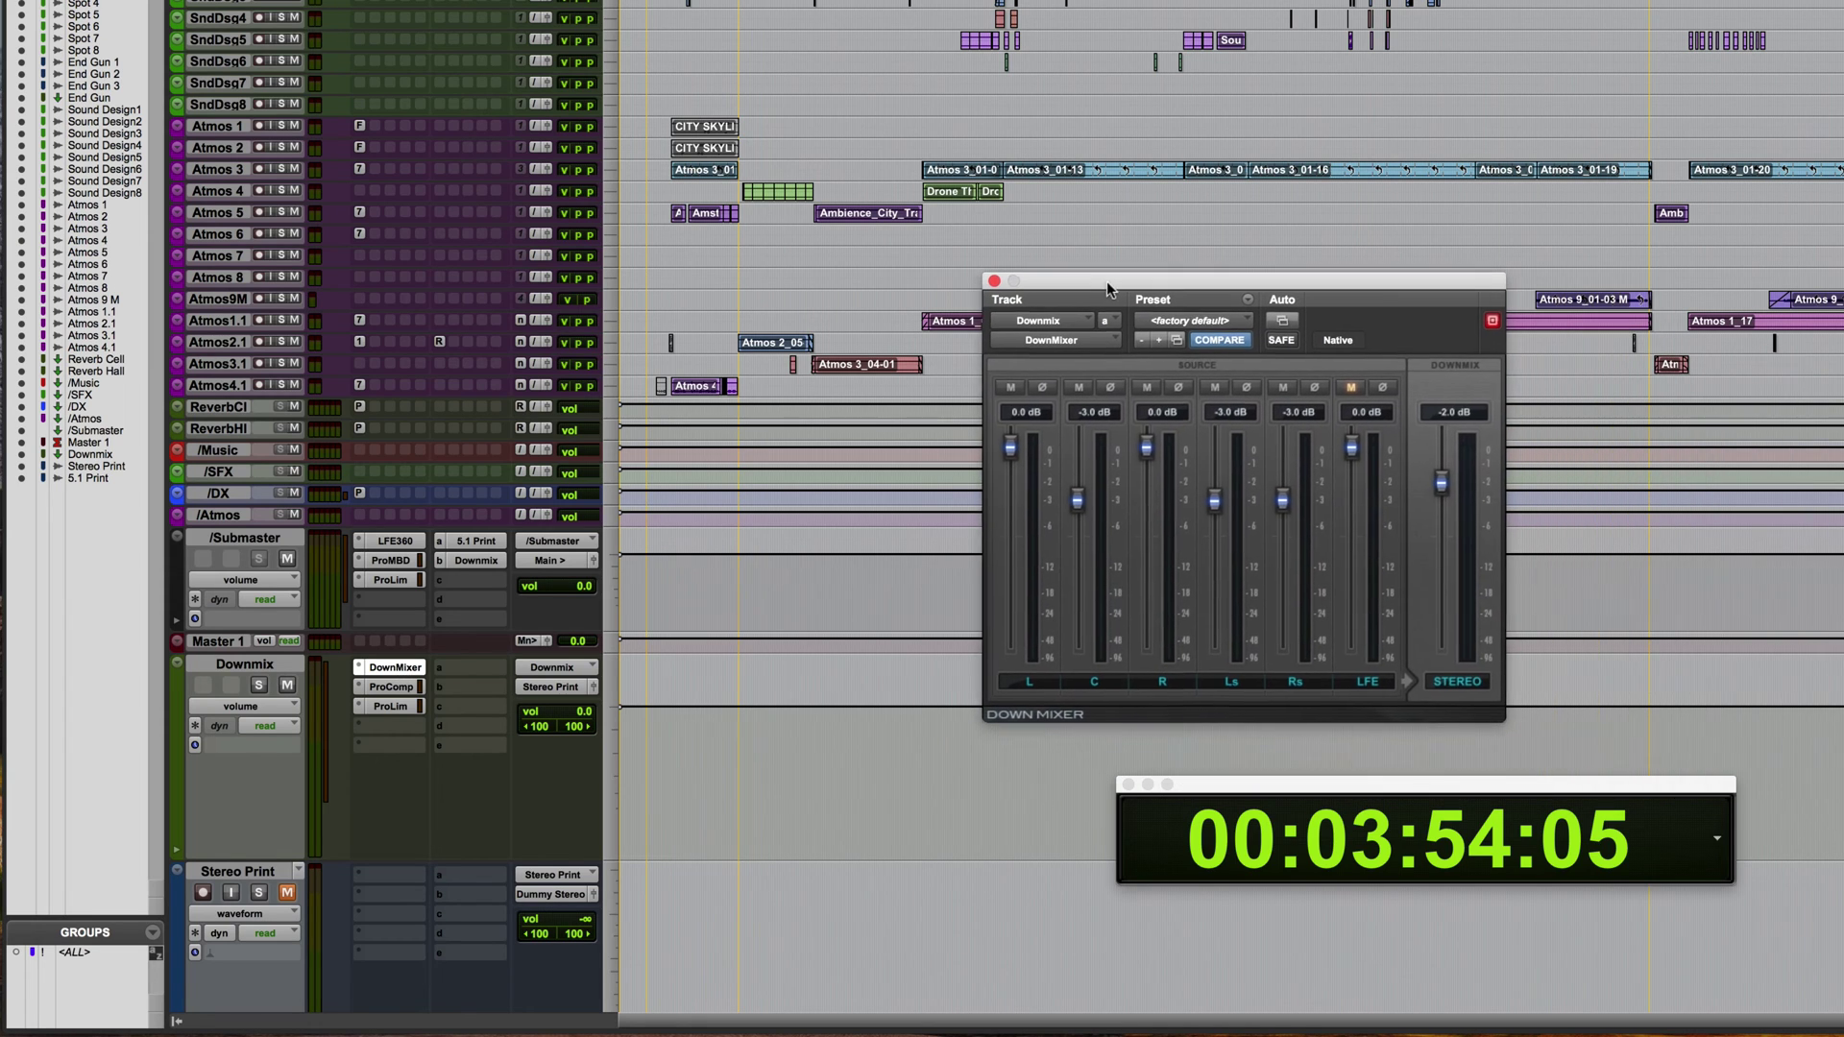
drag(1106, 280, 1105, 281)
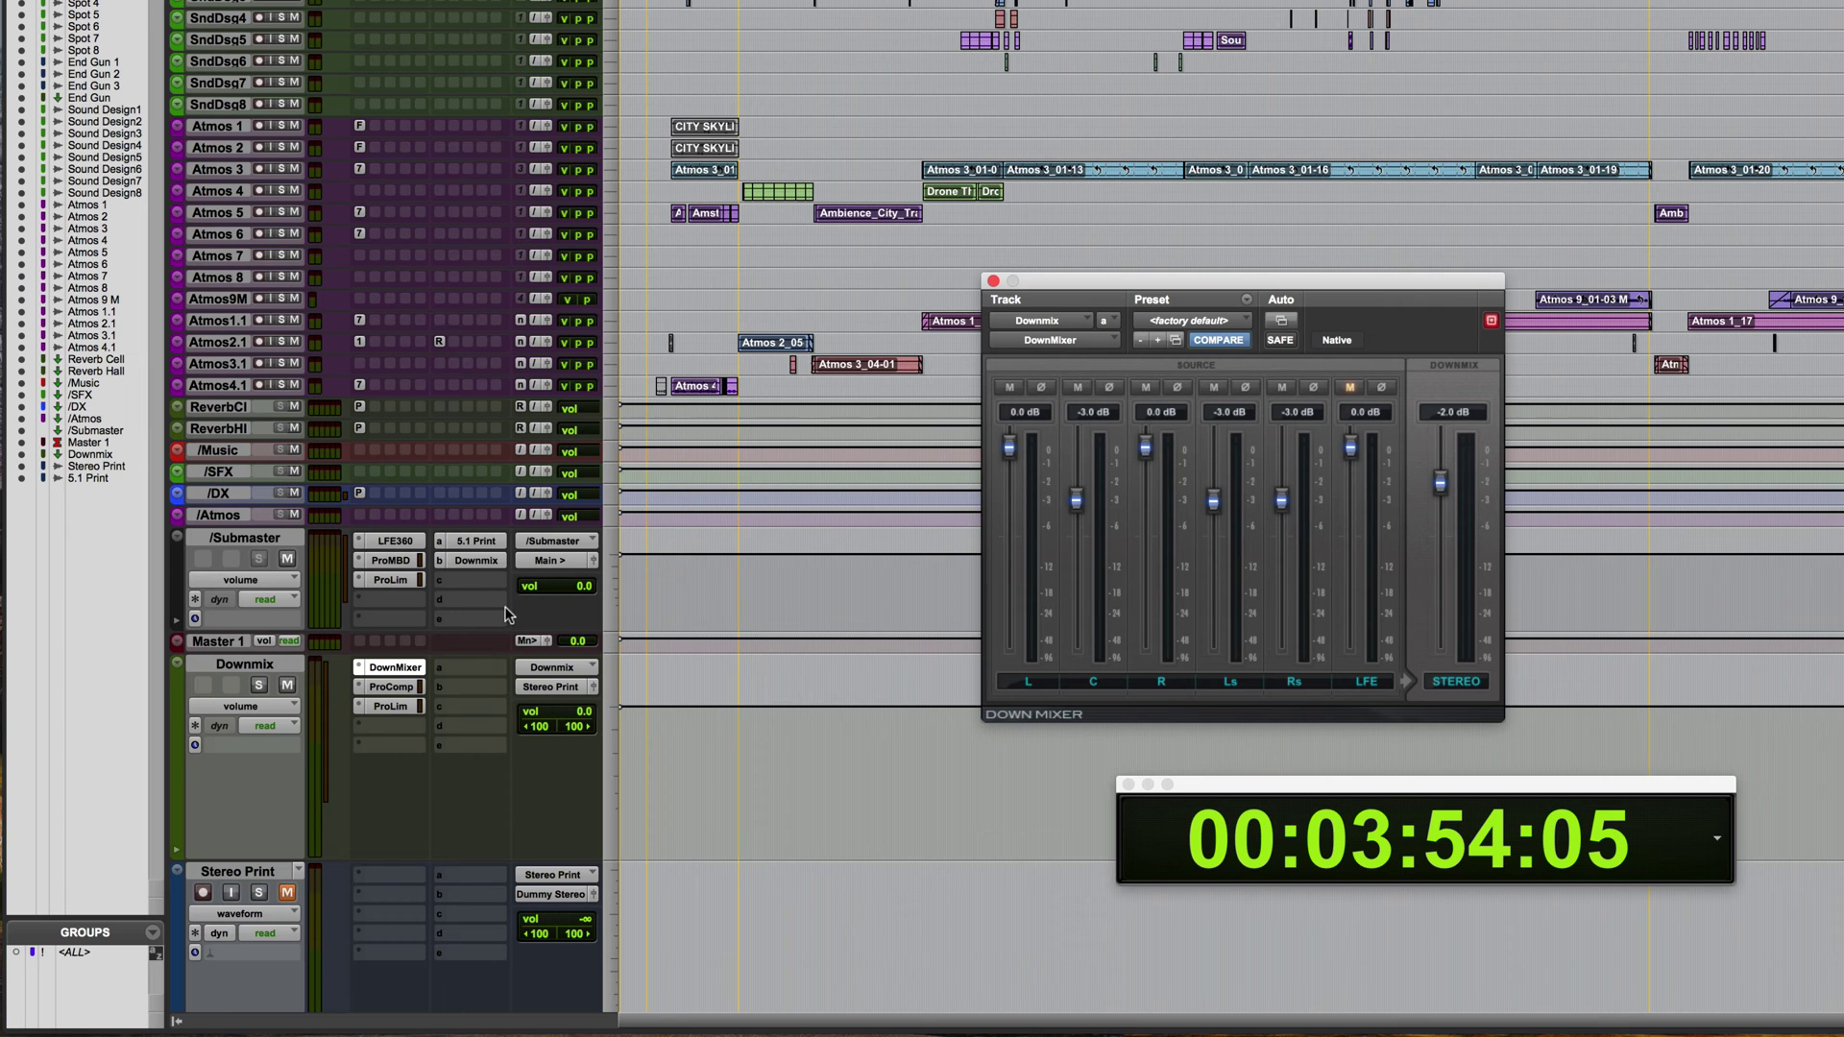
click(394, 543)
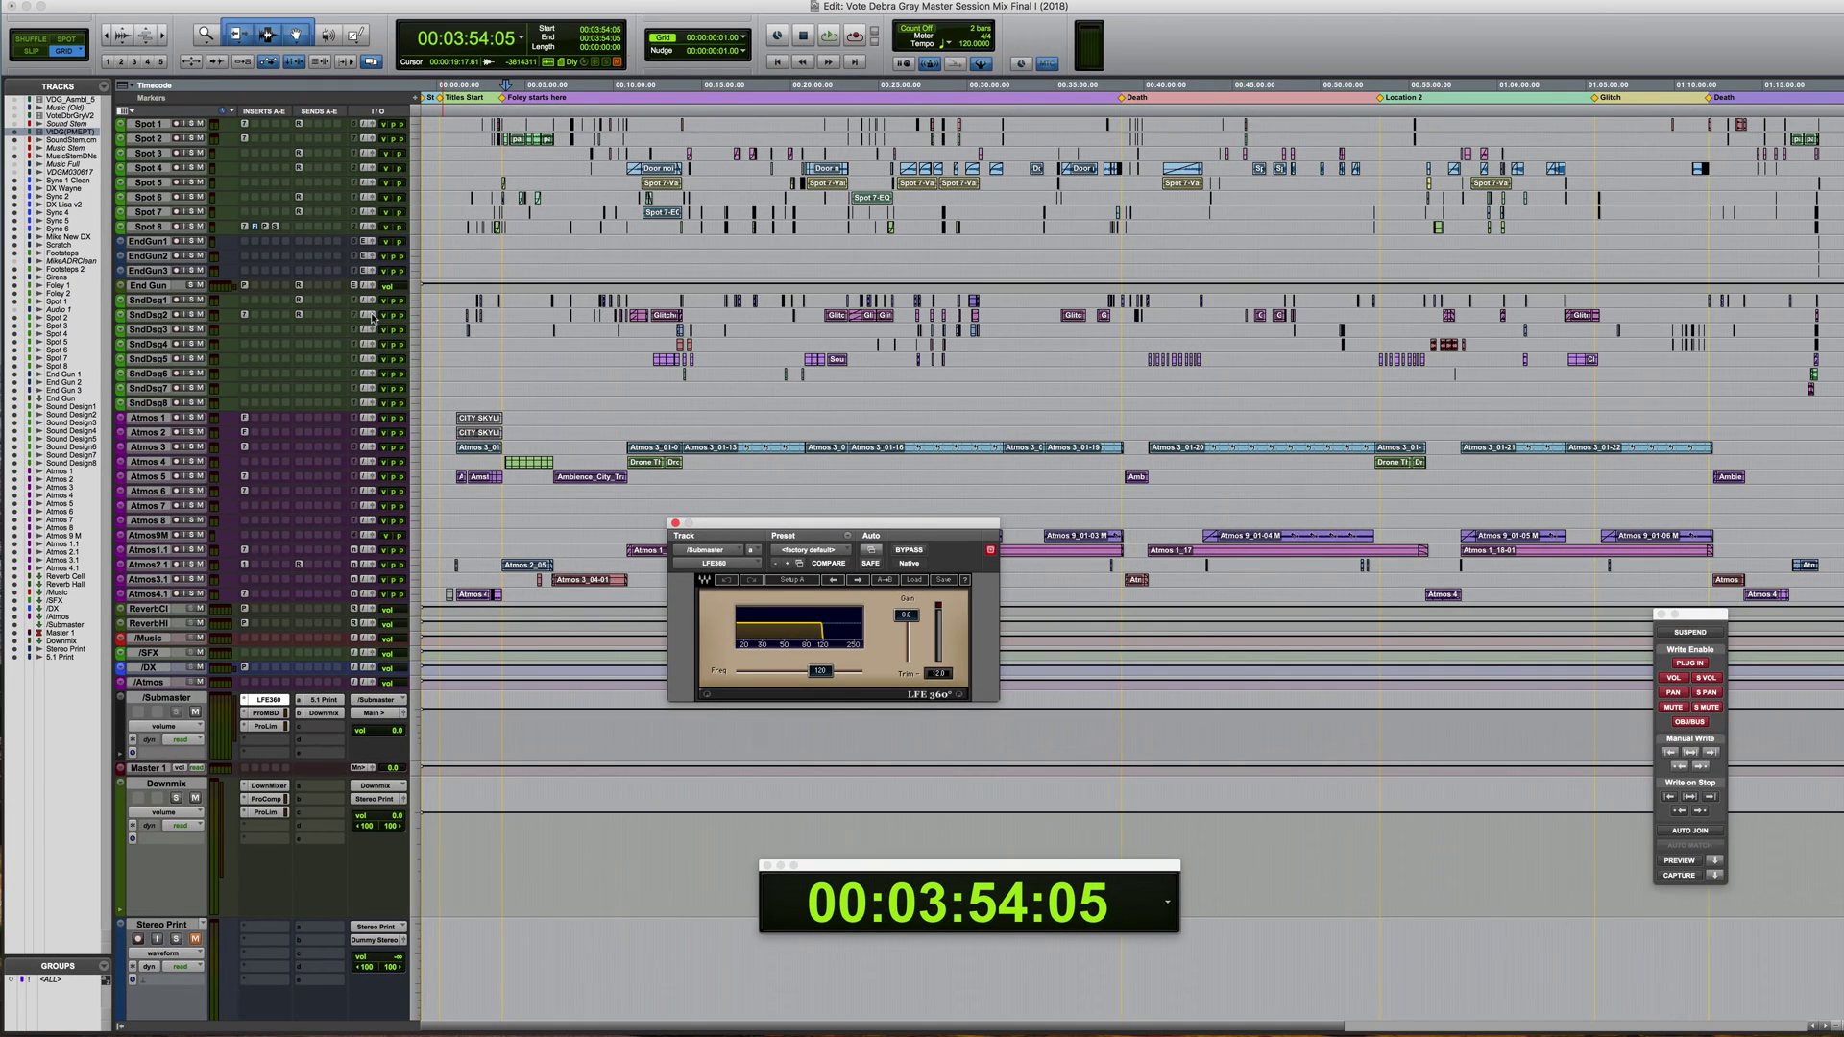
Step: Show the Sound Design 2 output panner, move it up and left, then close it
click(369, 316)
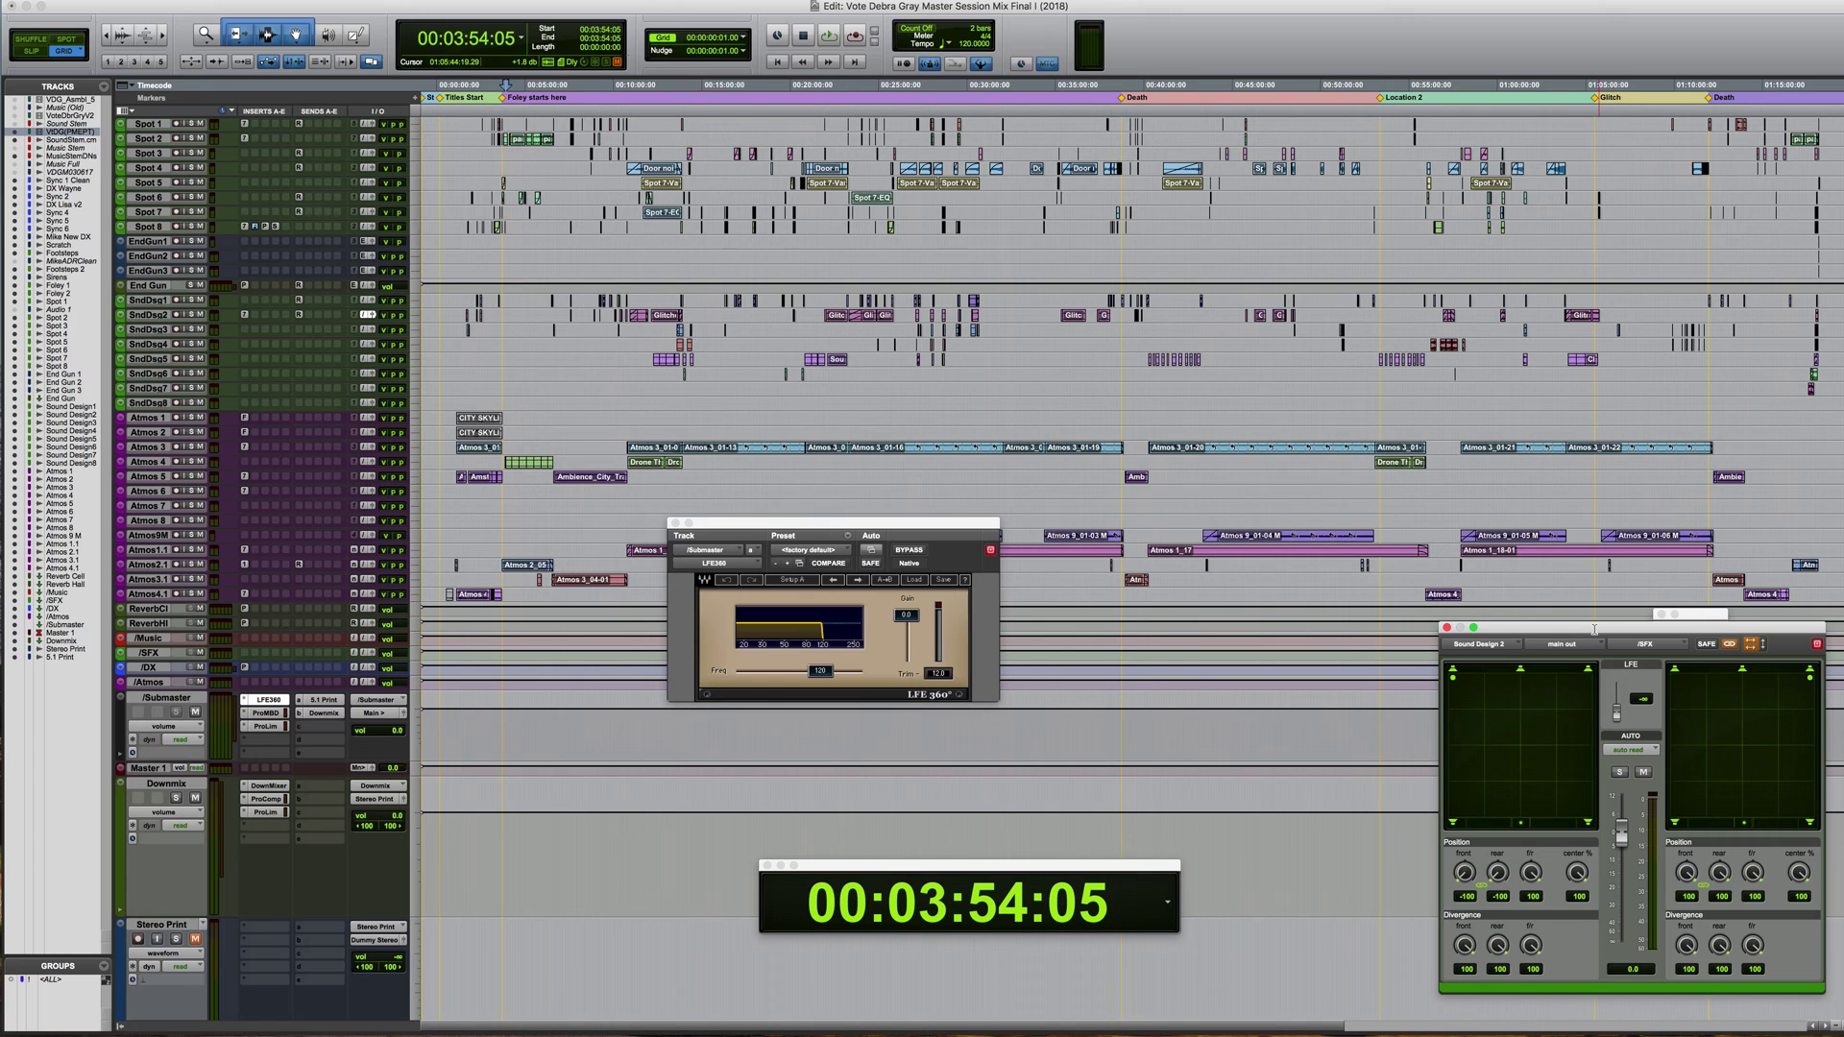
drag(1586, 625, 1195, 366)
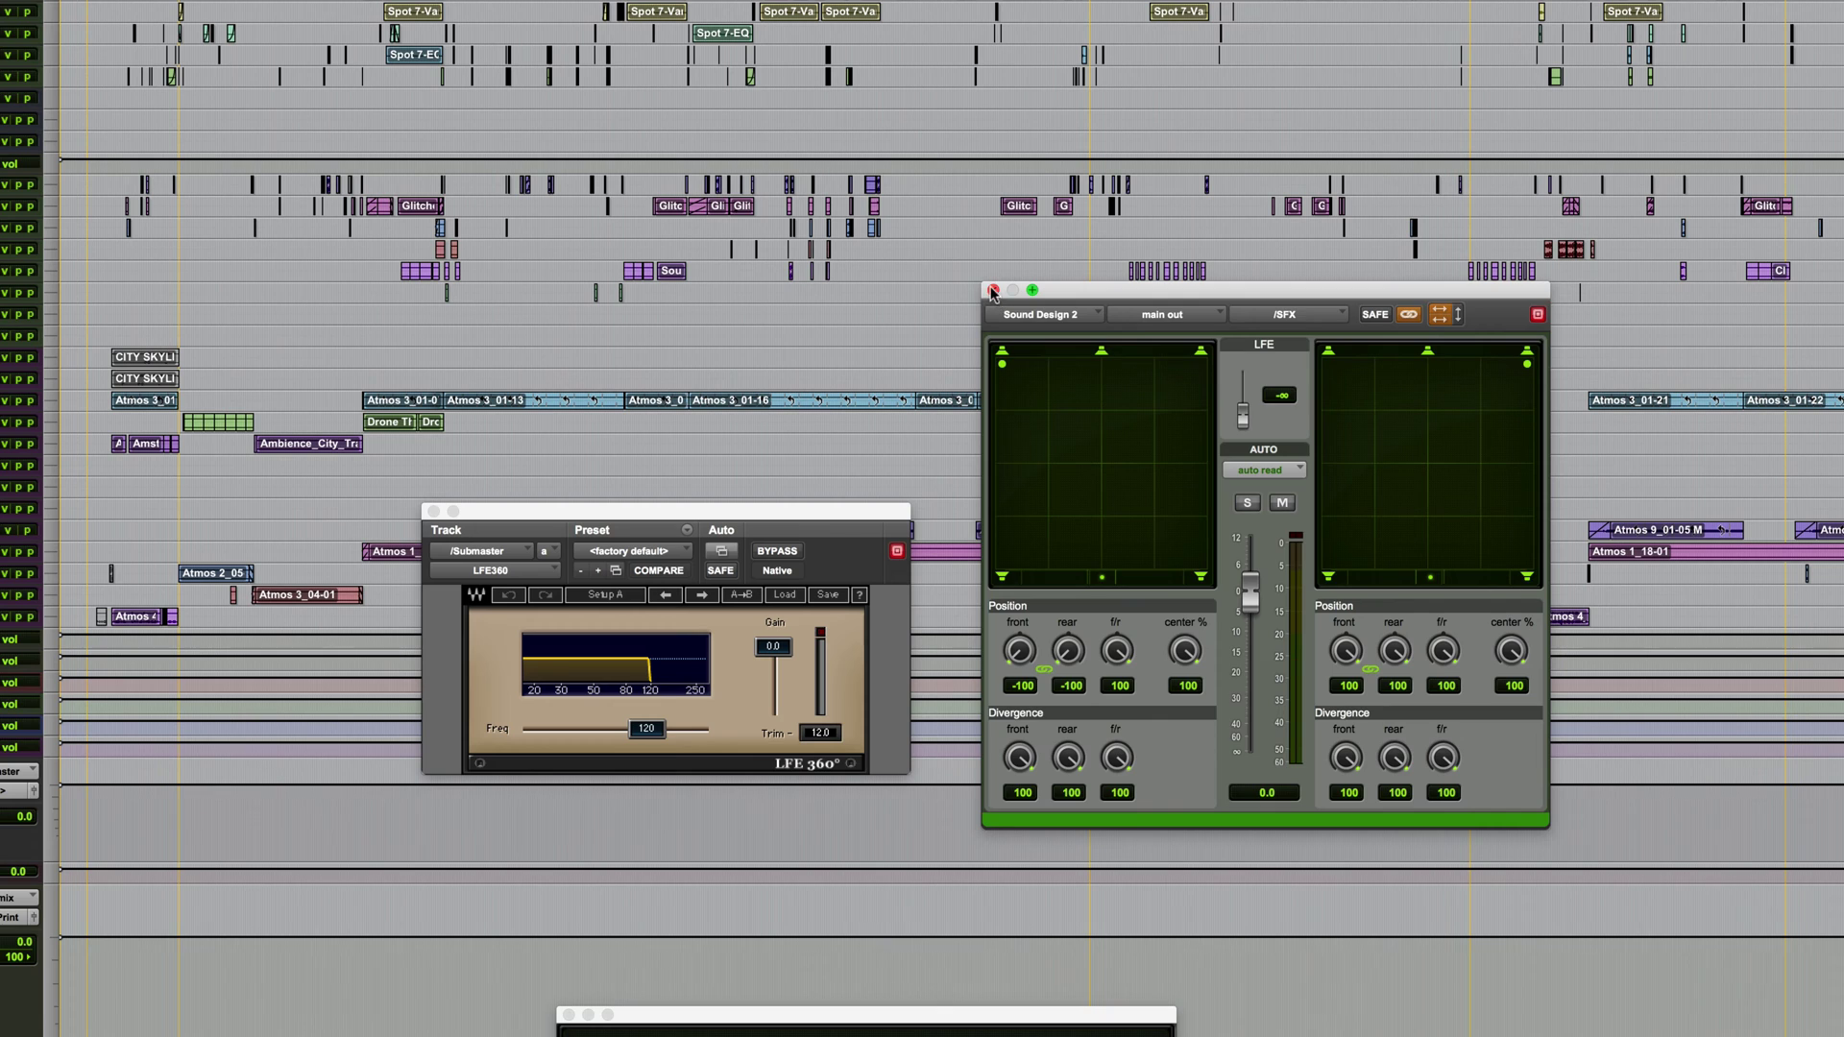
click(993, 291)
Step: Close the LFE360 window and bounce the mix, replacing the file name's date suffix with '(Final) 5.1'
click(433, 511)
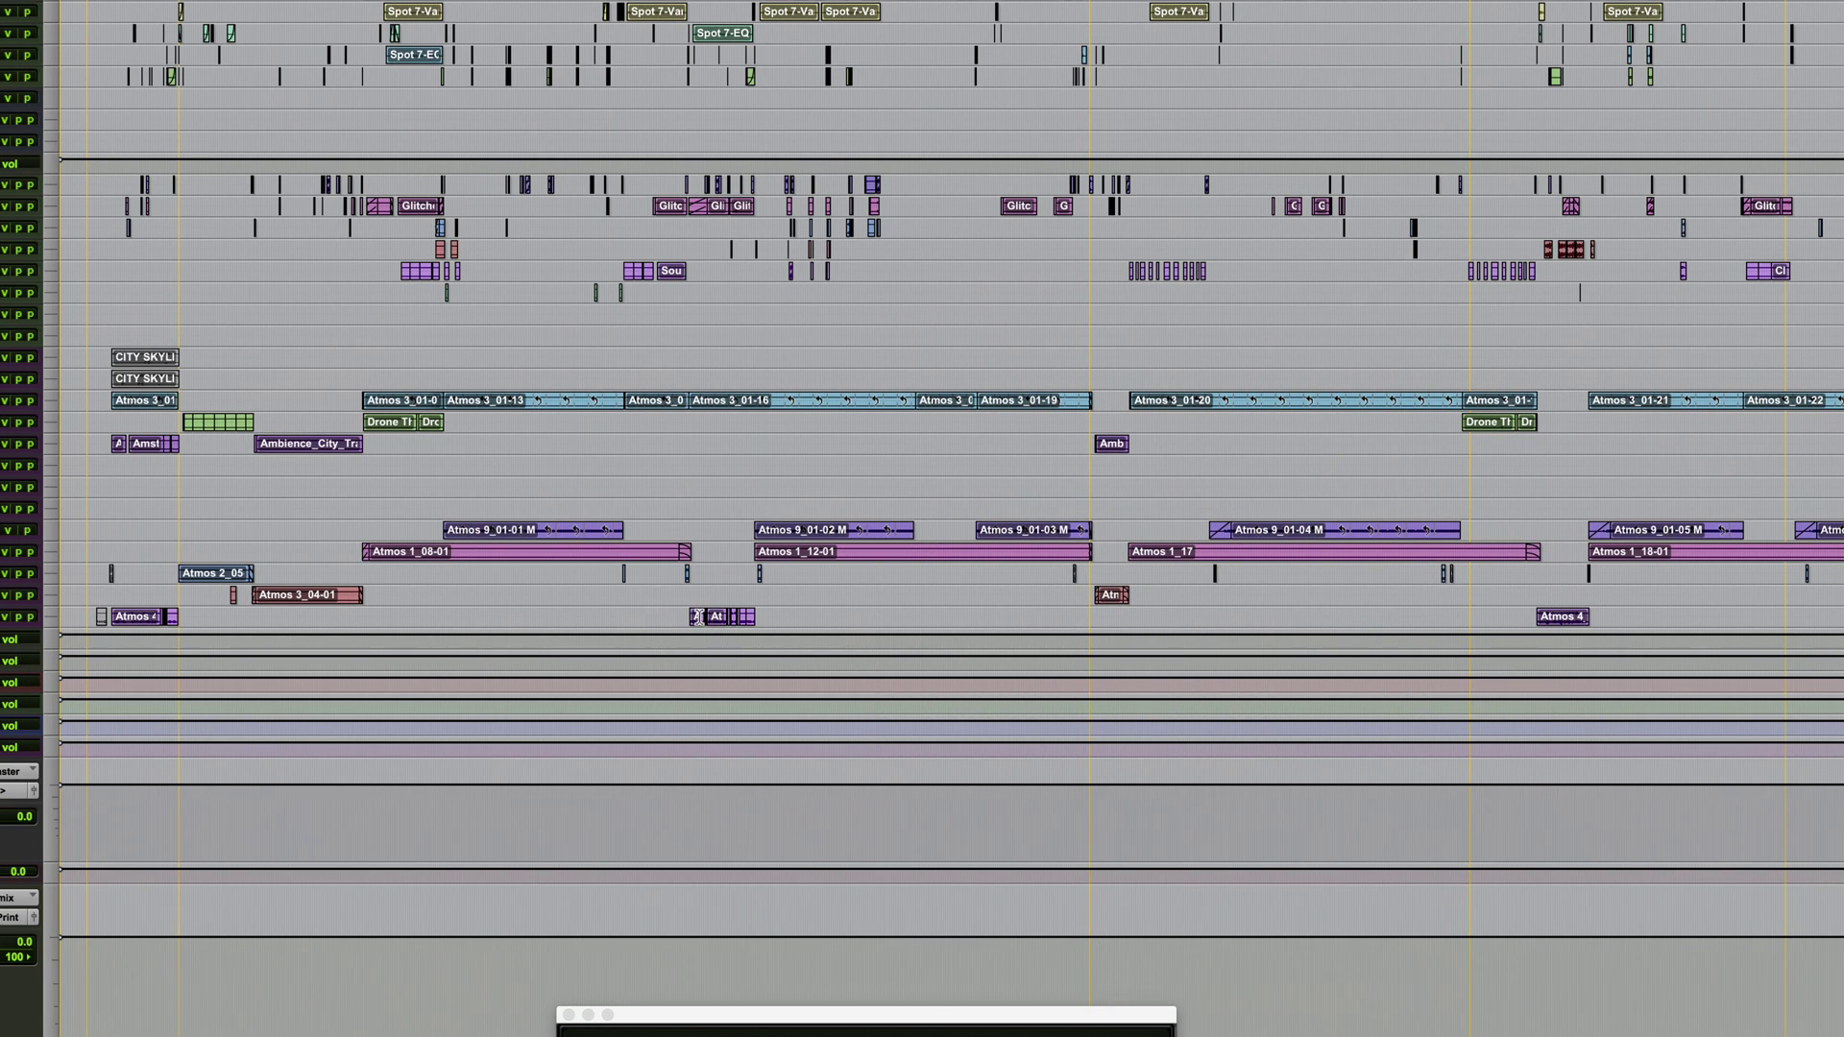
key(super+alt+b)
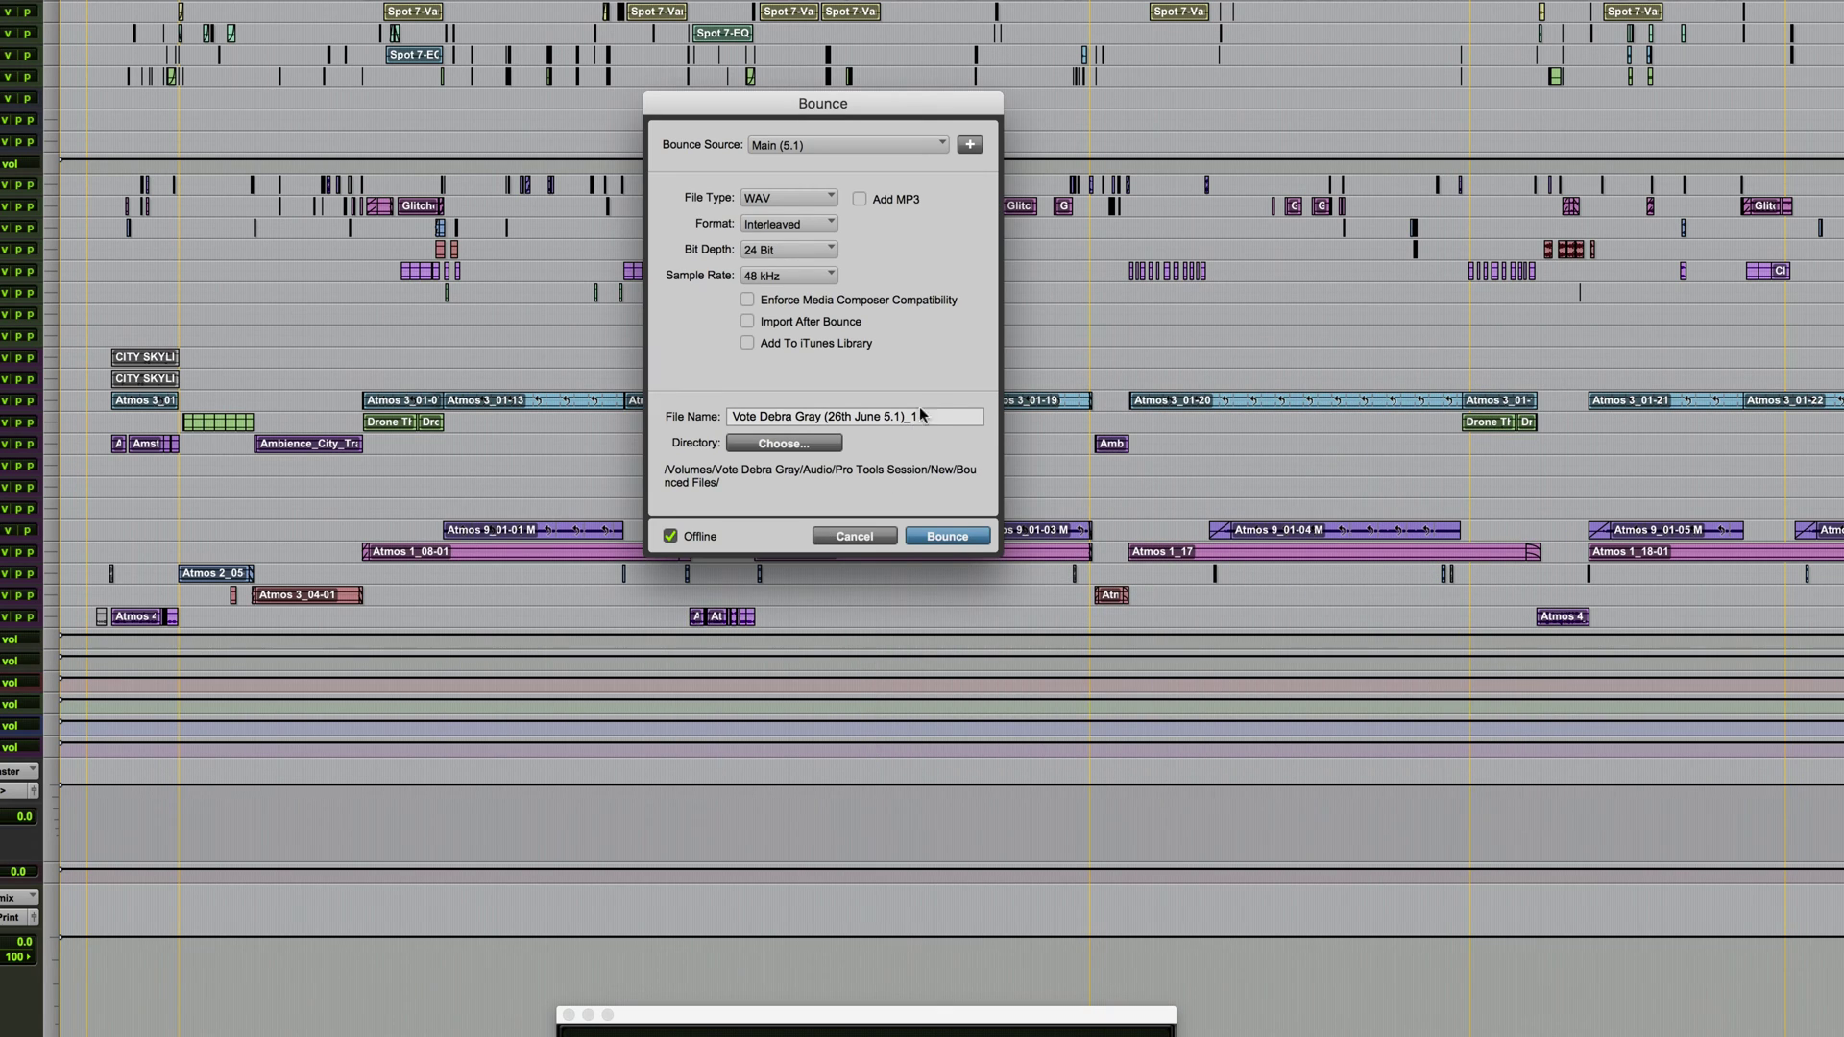
drag(935, 416, 826, 416)
text((Final)
text() 5.1)
key(Return)
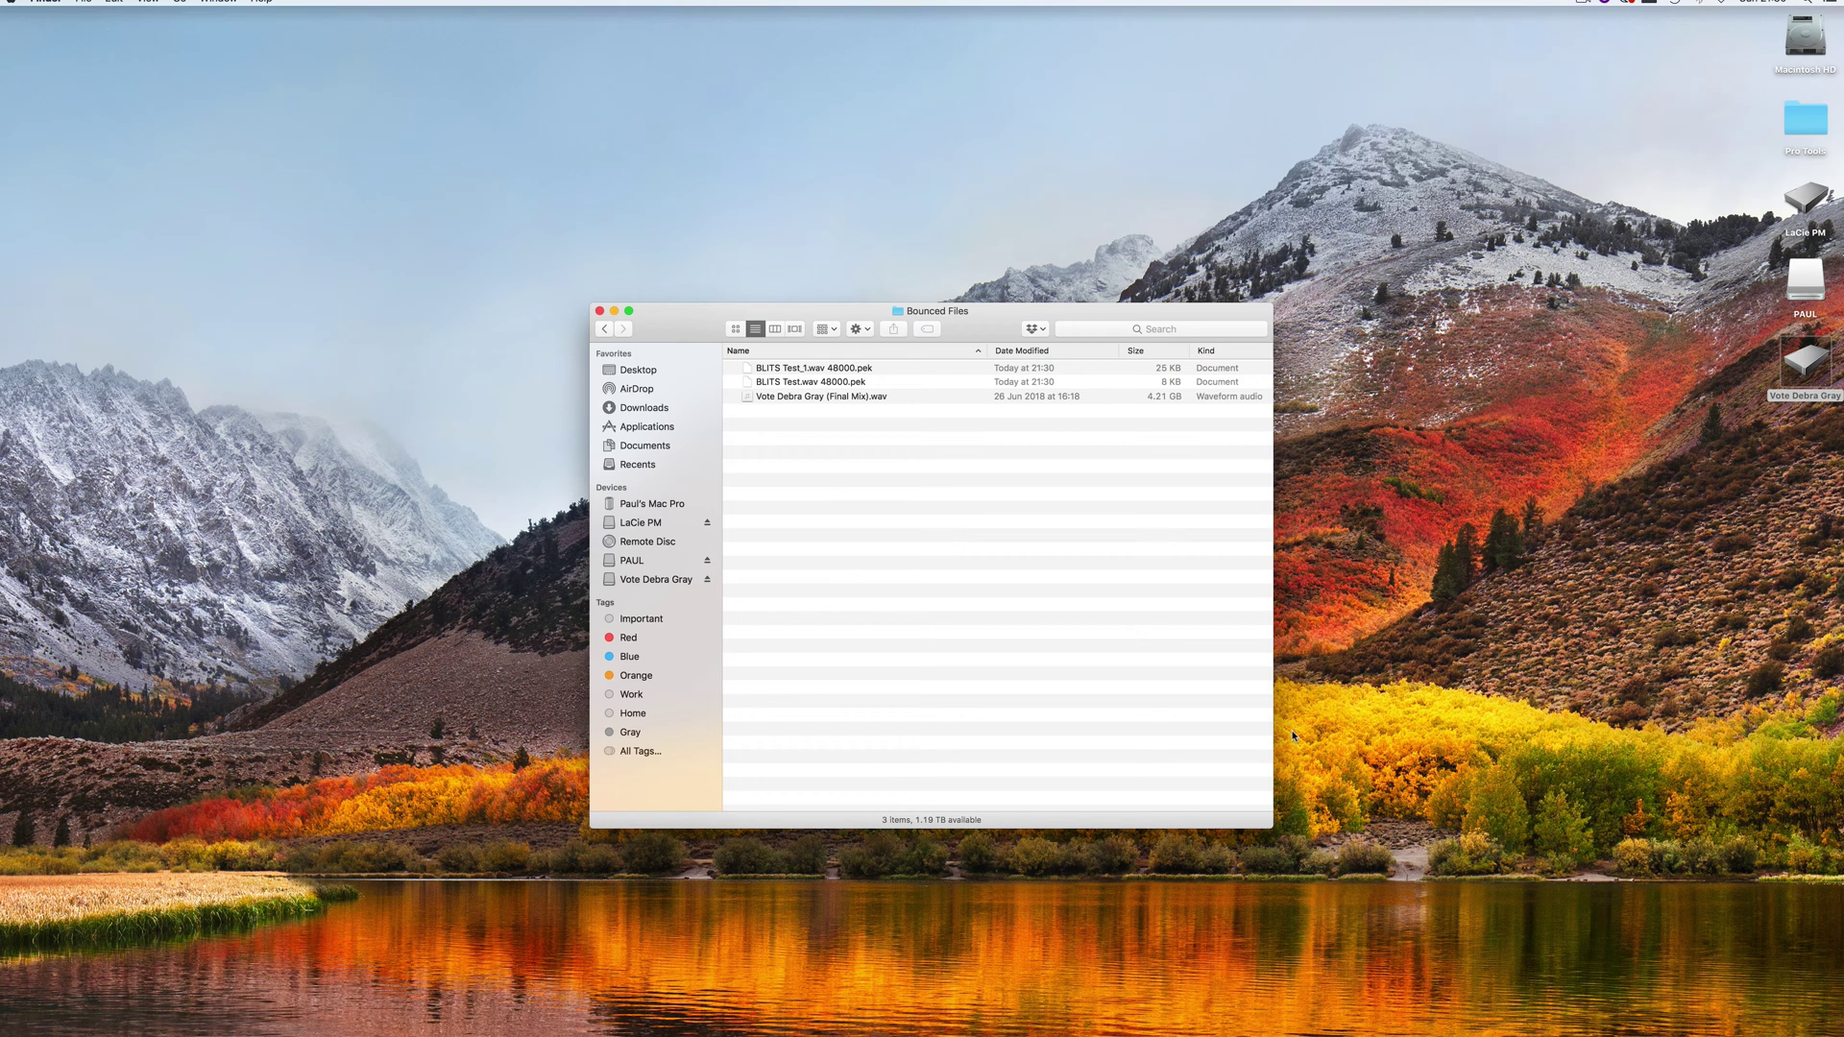
Step: Switch from Finder to Premiere Pro using Cmd+Tab
key(super+Tab)
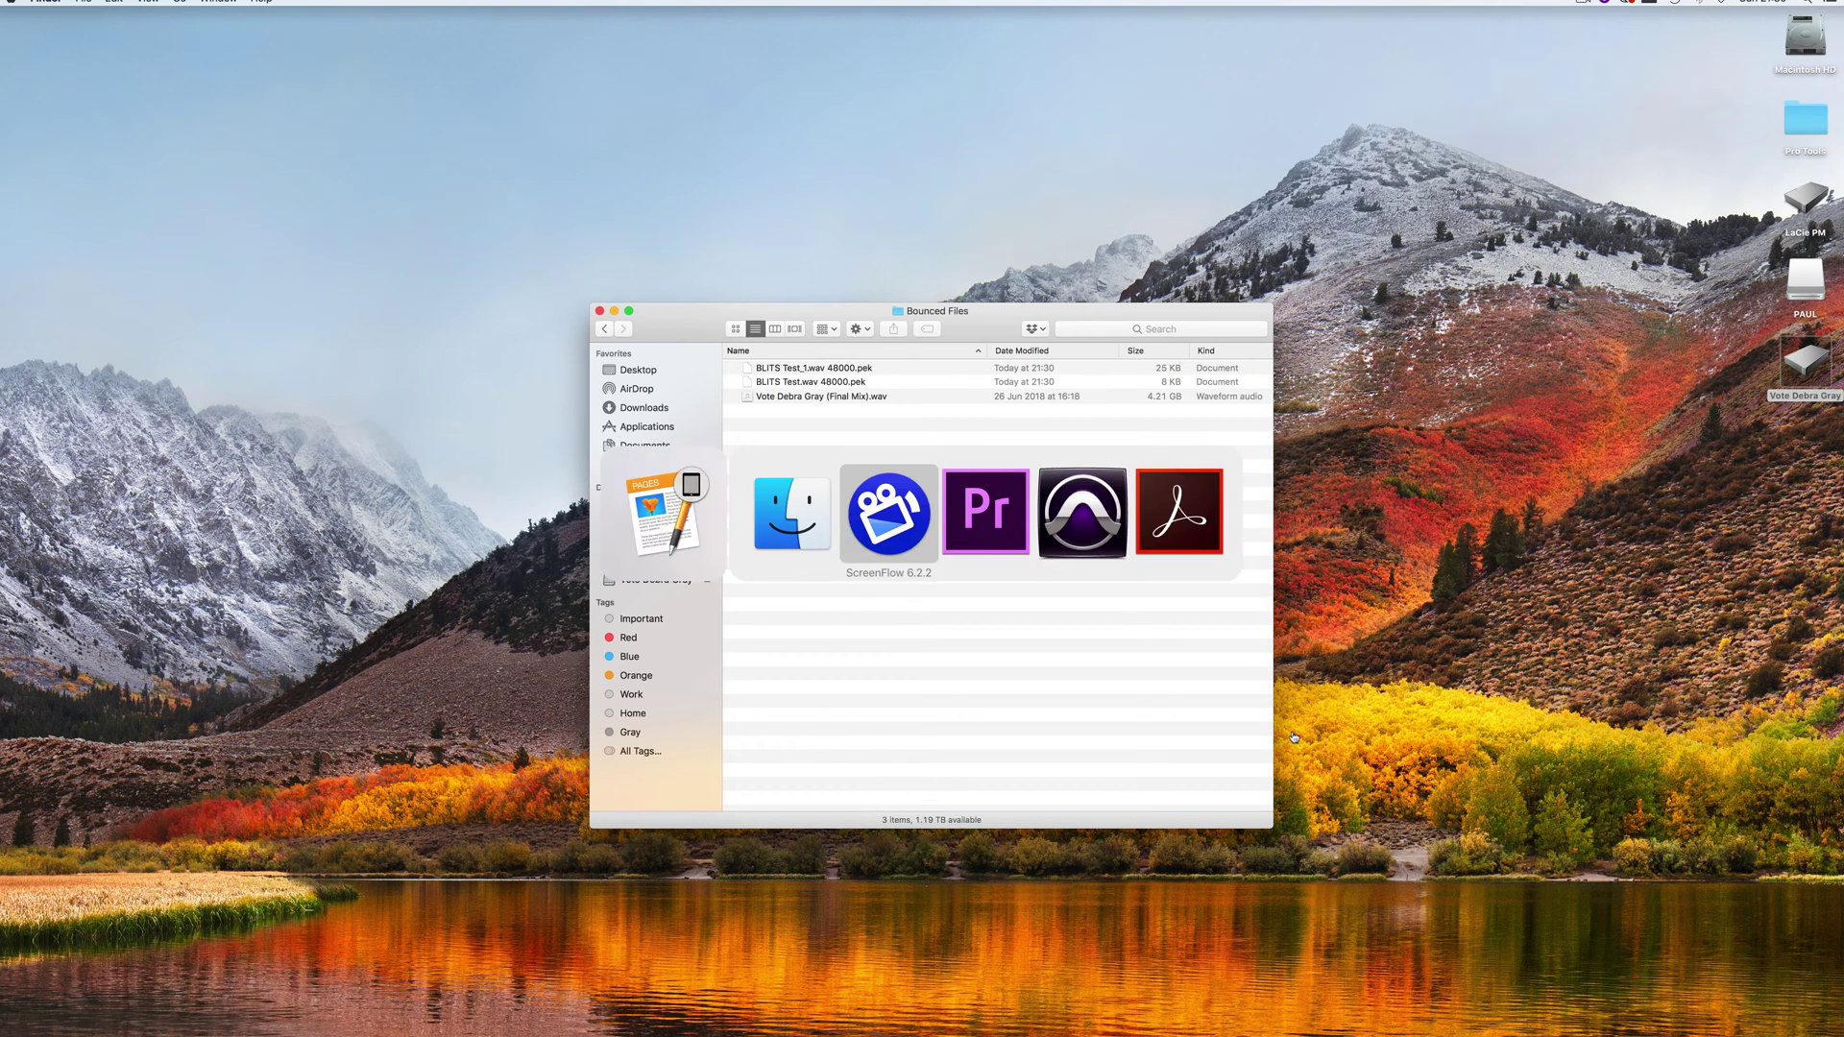
key(super+Tab)
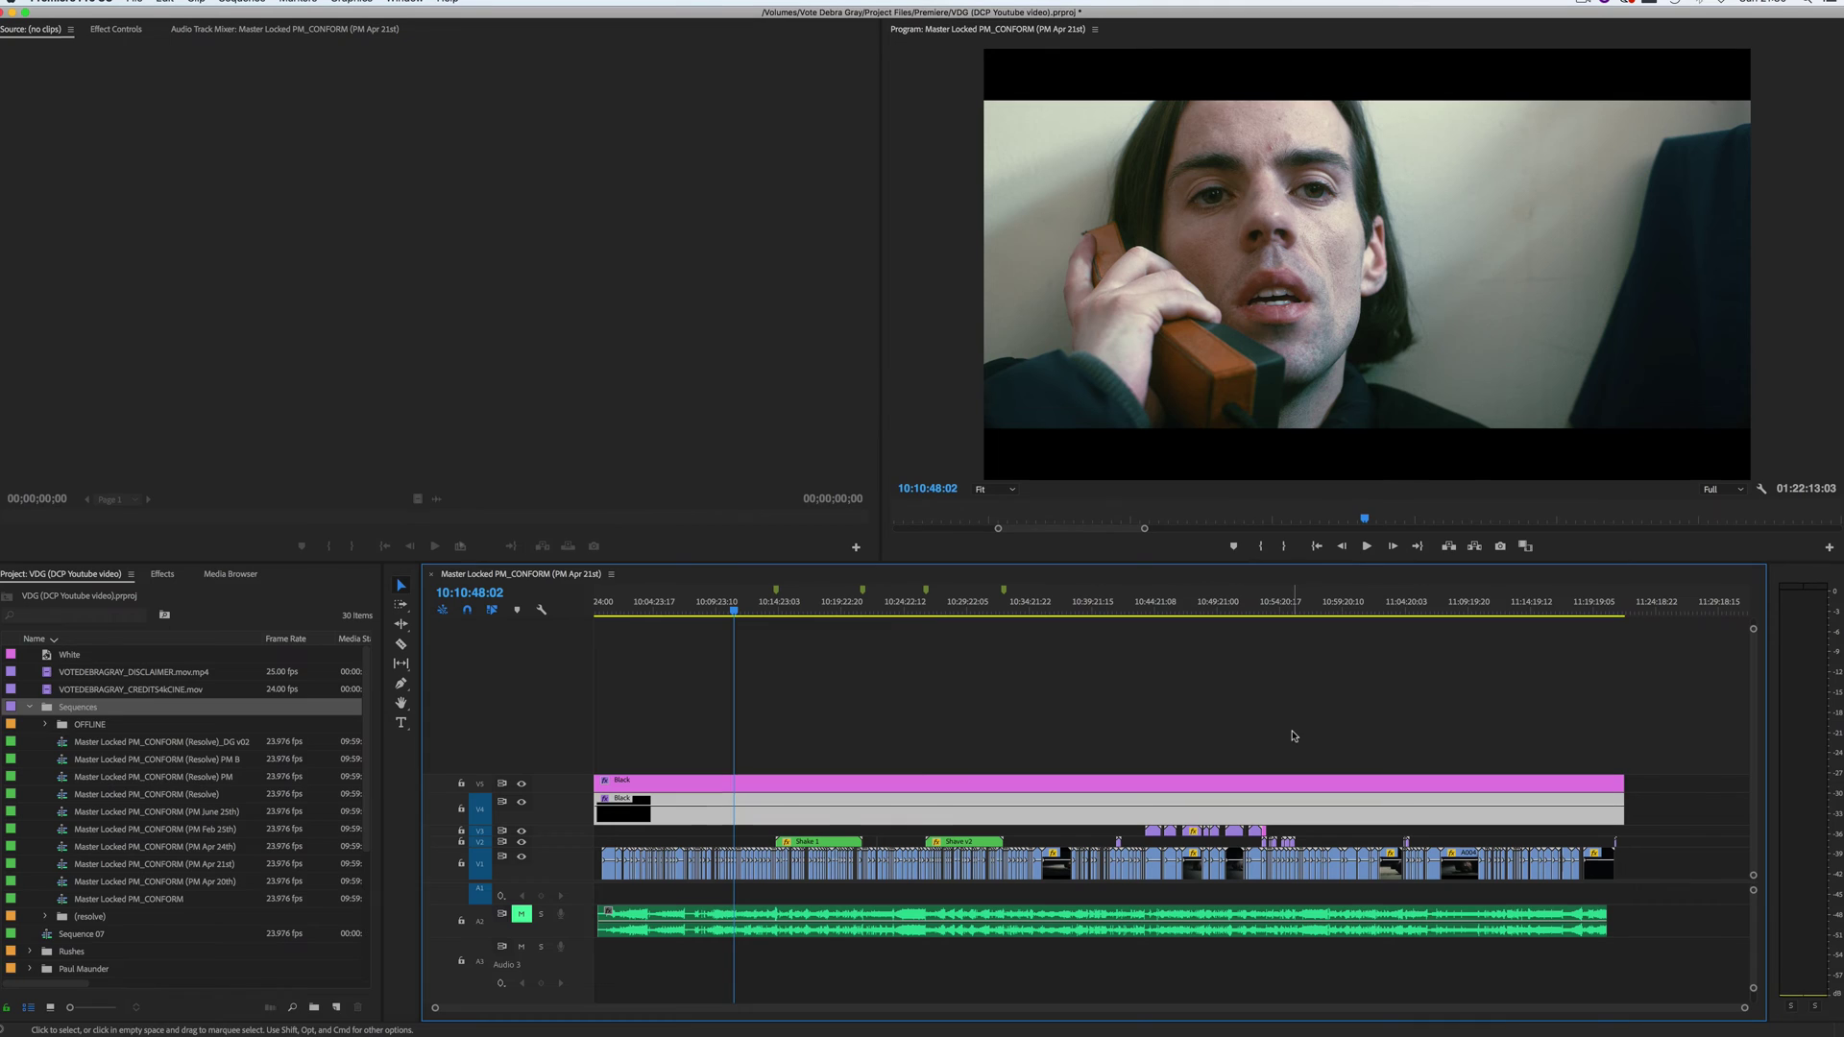
Step: Create a new project bin named 'Final Mix'
click(279, 972)
click(314, 1007)
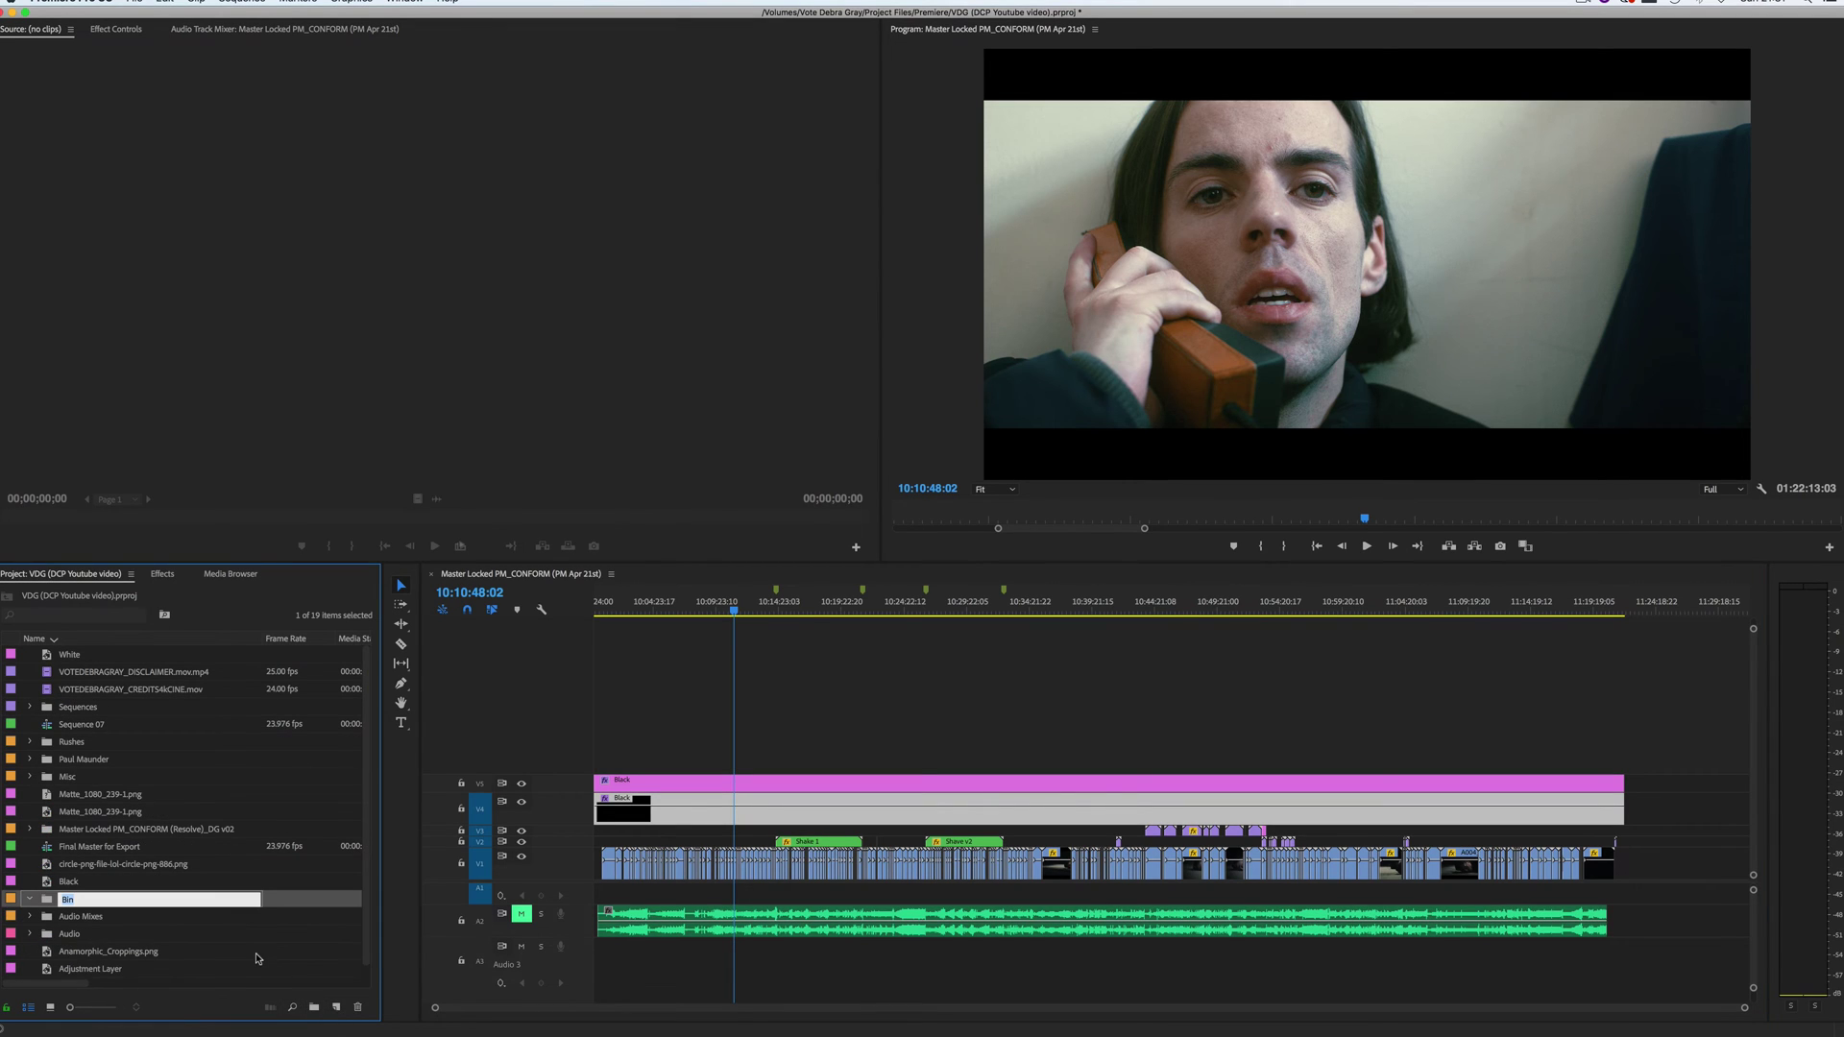
text(Final Mix)
key(Tab)
Step: Drag Vote Debra Gray (Final Mix).wav from the Bounced Files folder into the Final Mix bin
key(super+Tab)
key(super+Tab)
key(super+Tab)
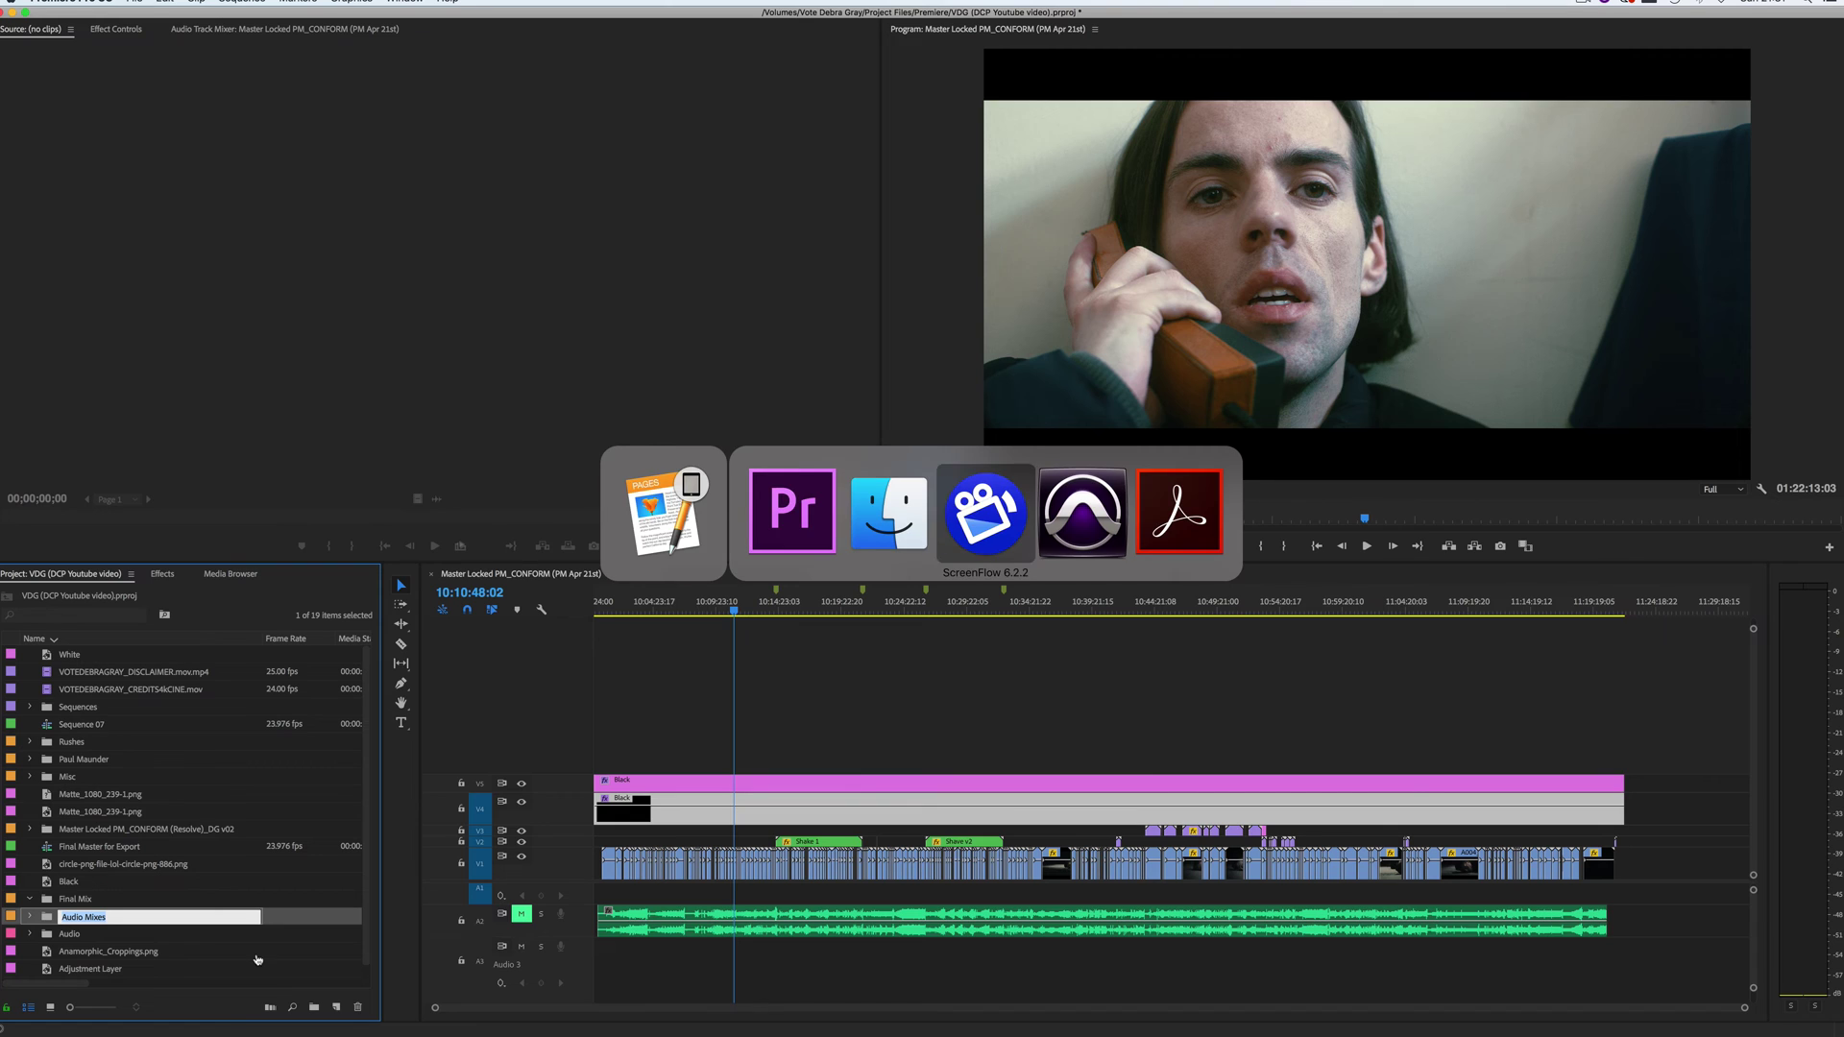
key(super+Tab)
key(super+Tab)
key(super+Tab)
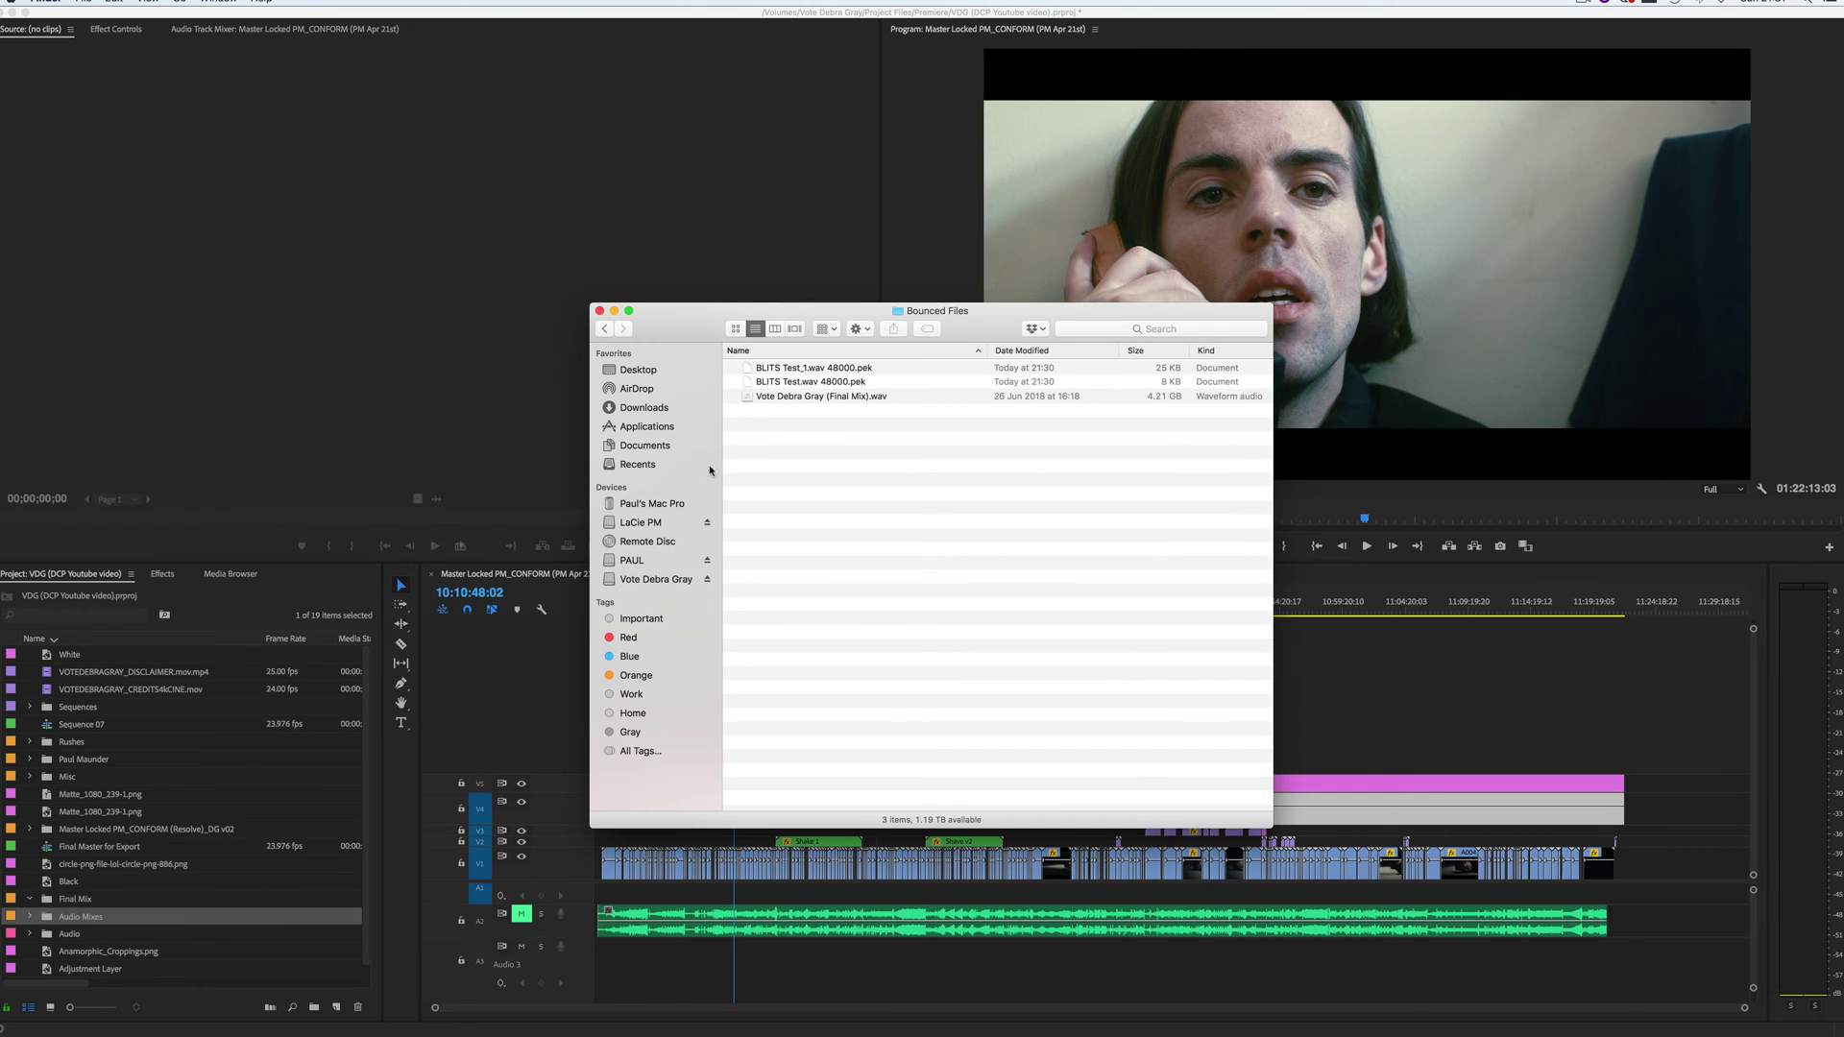
click(782, 396)
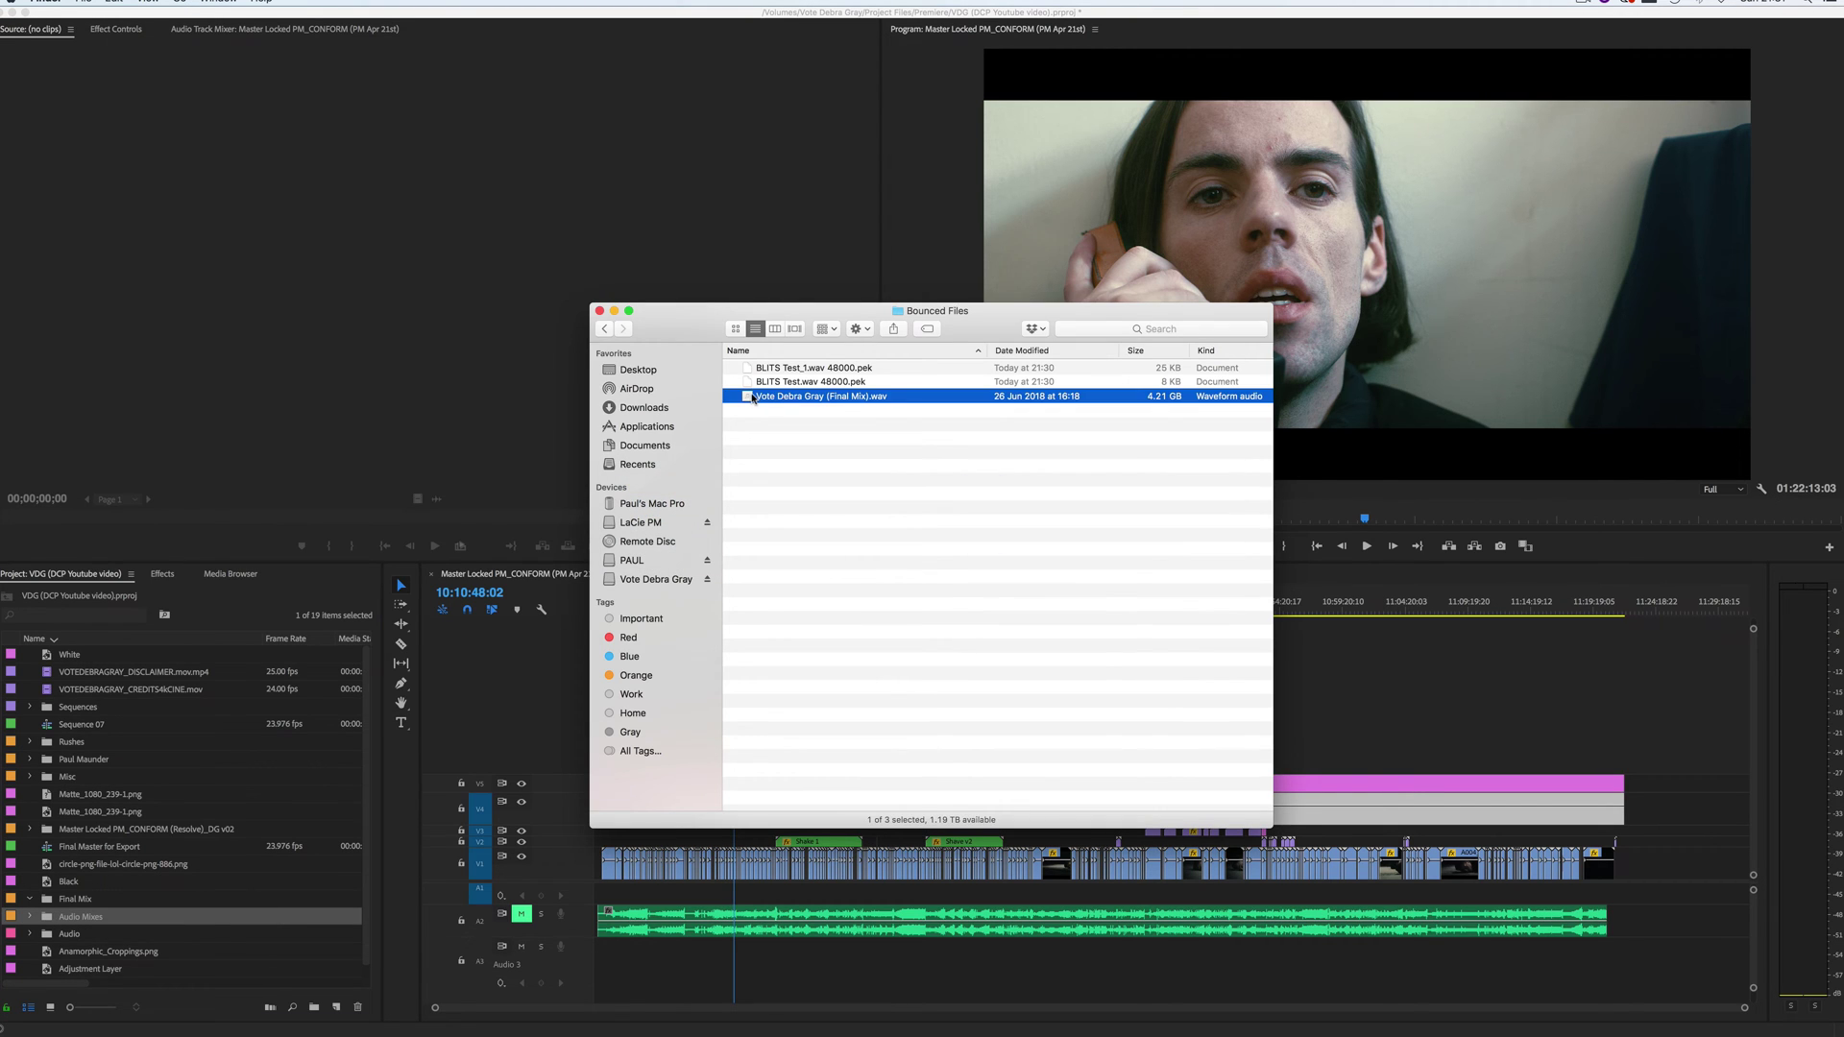
drag(757, 398, 69, 902)
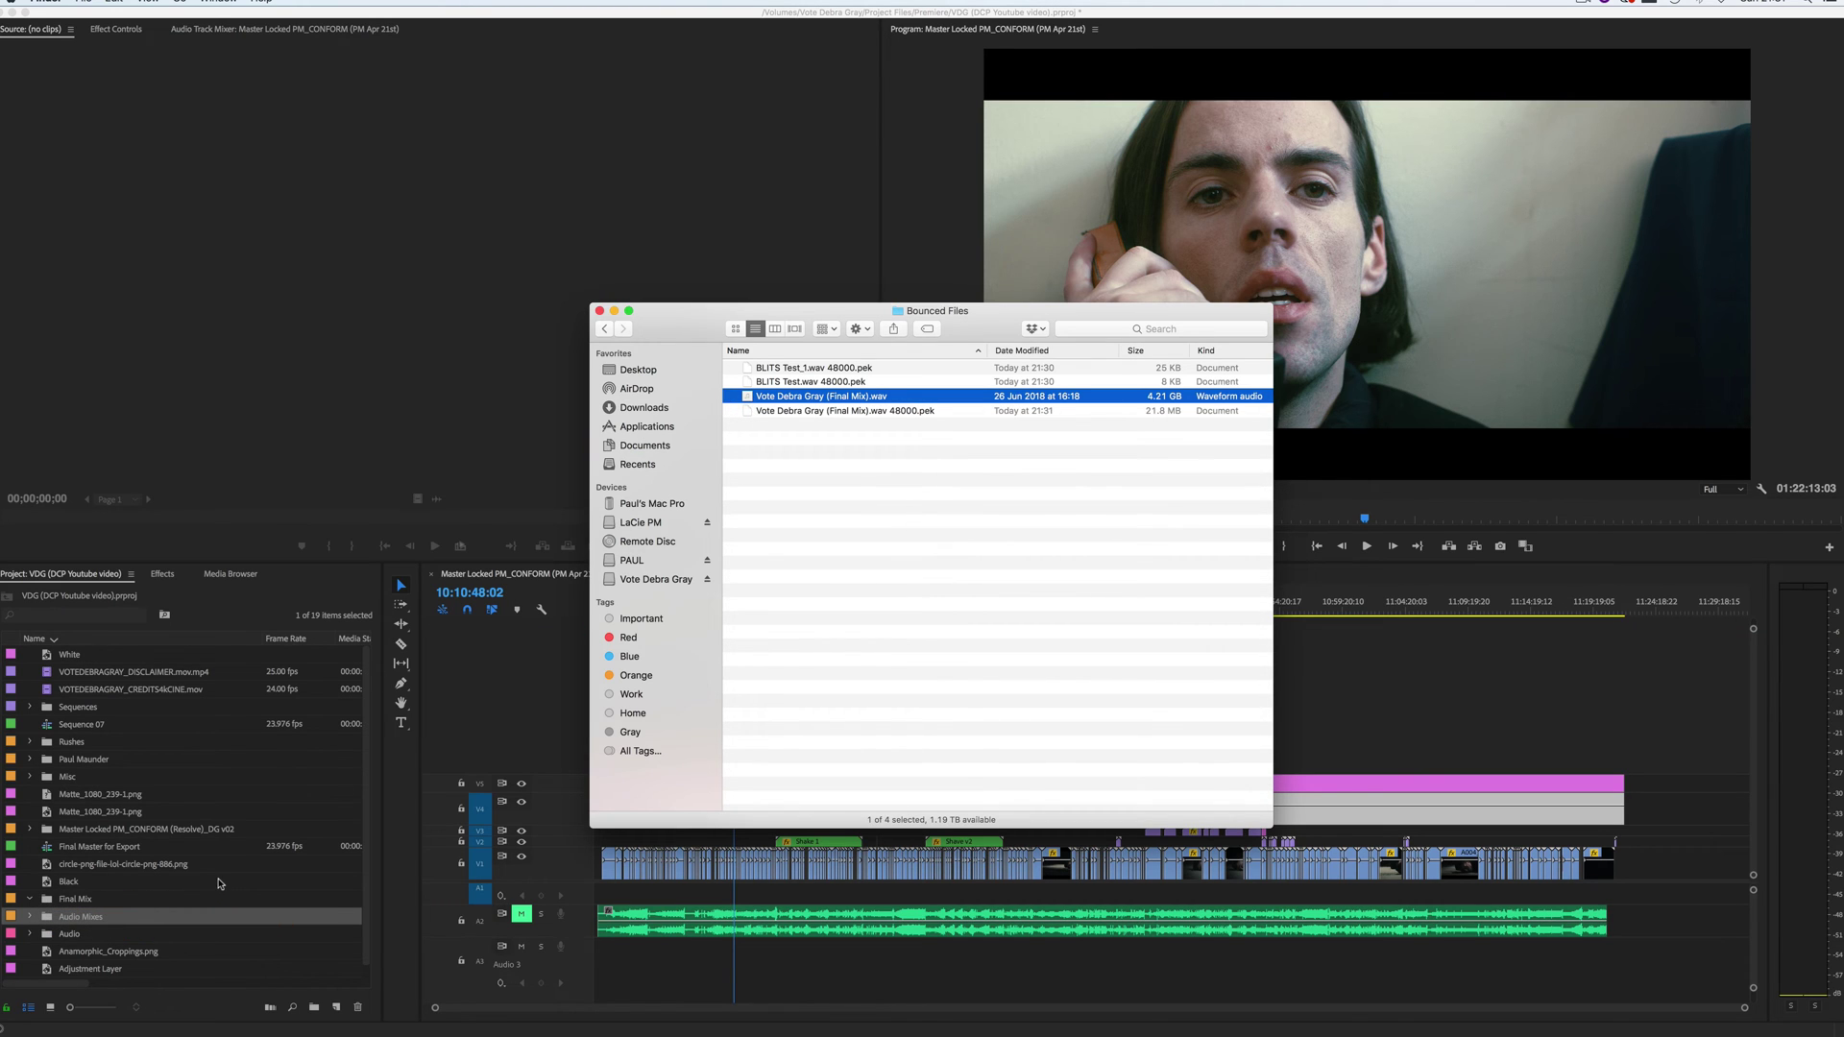
click(521, 712)
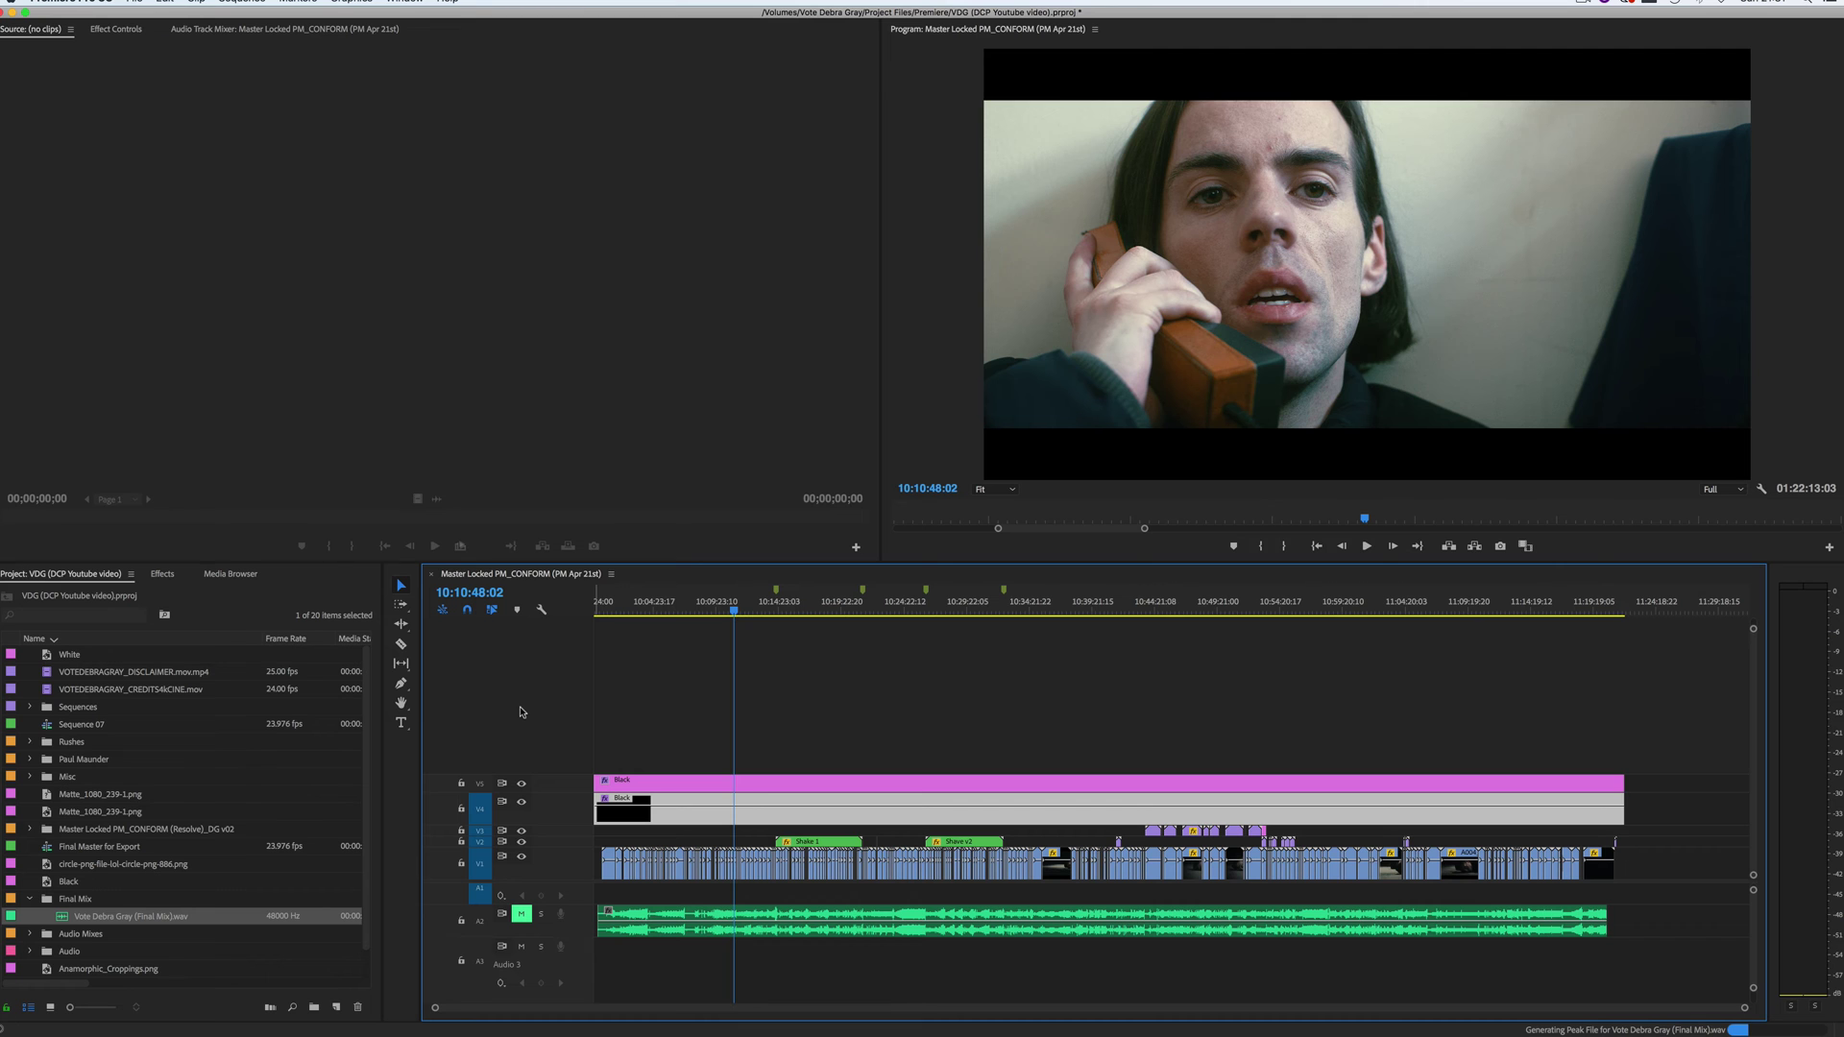
Step: Start a new sequence with Custom editing mode and a 23.976 fps timebase
click(78, 724)
click(336, 1006)
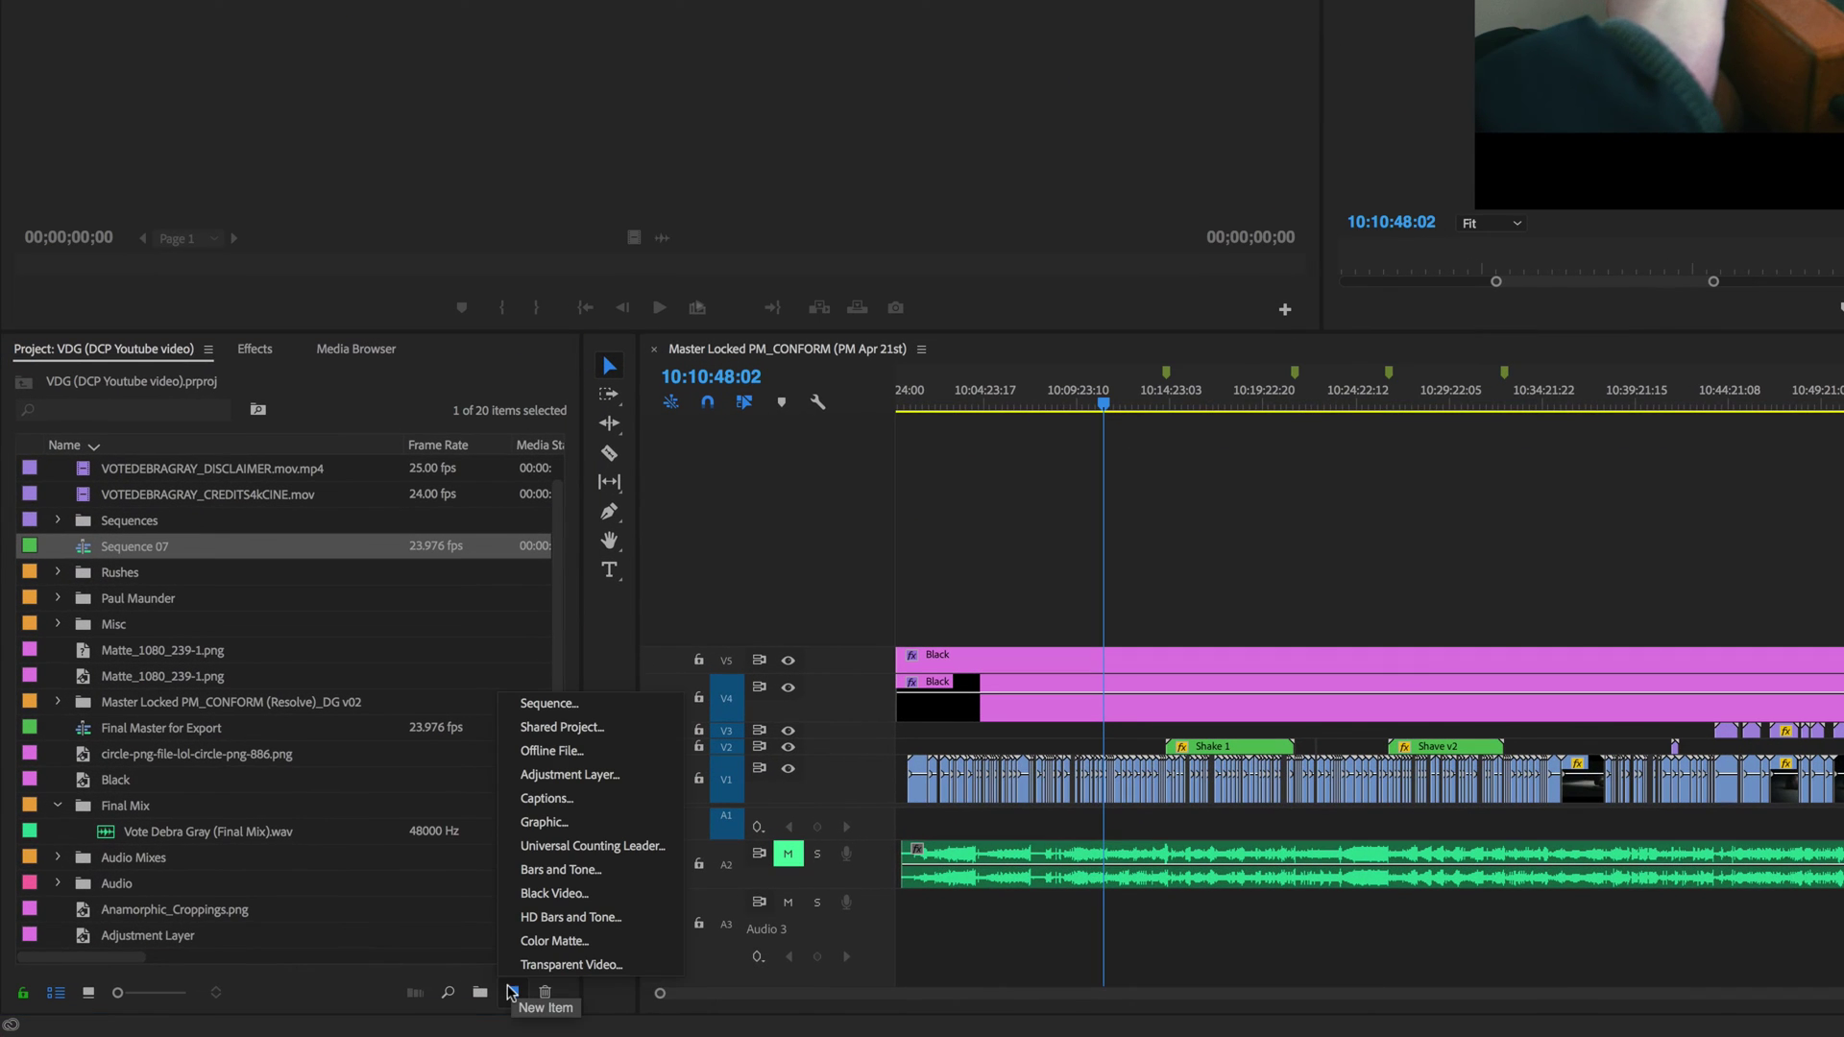
click(549, 703)
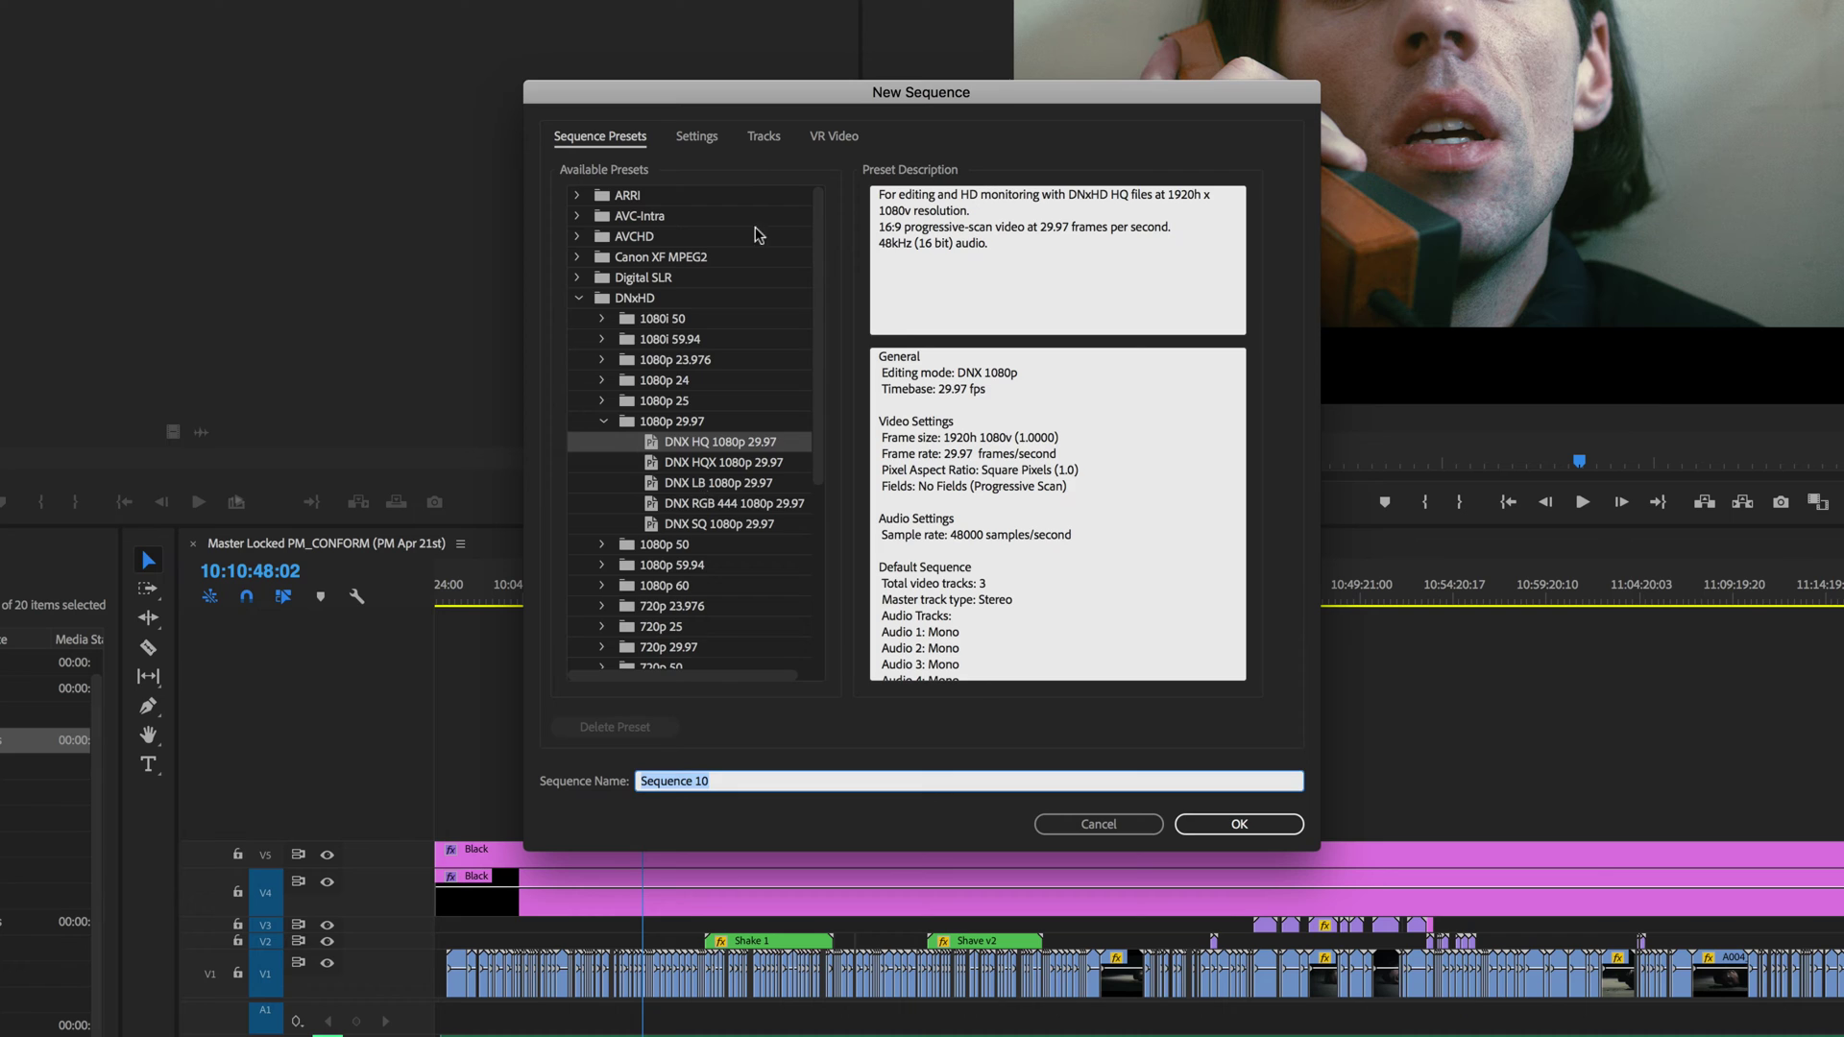
click(697, 136)
click(799, 172)
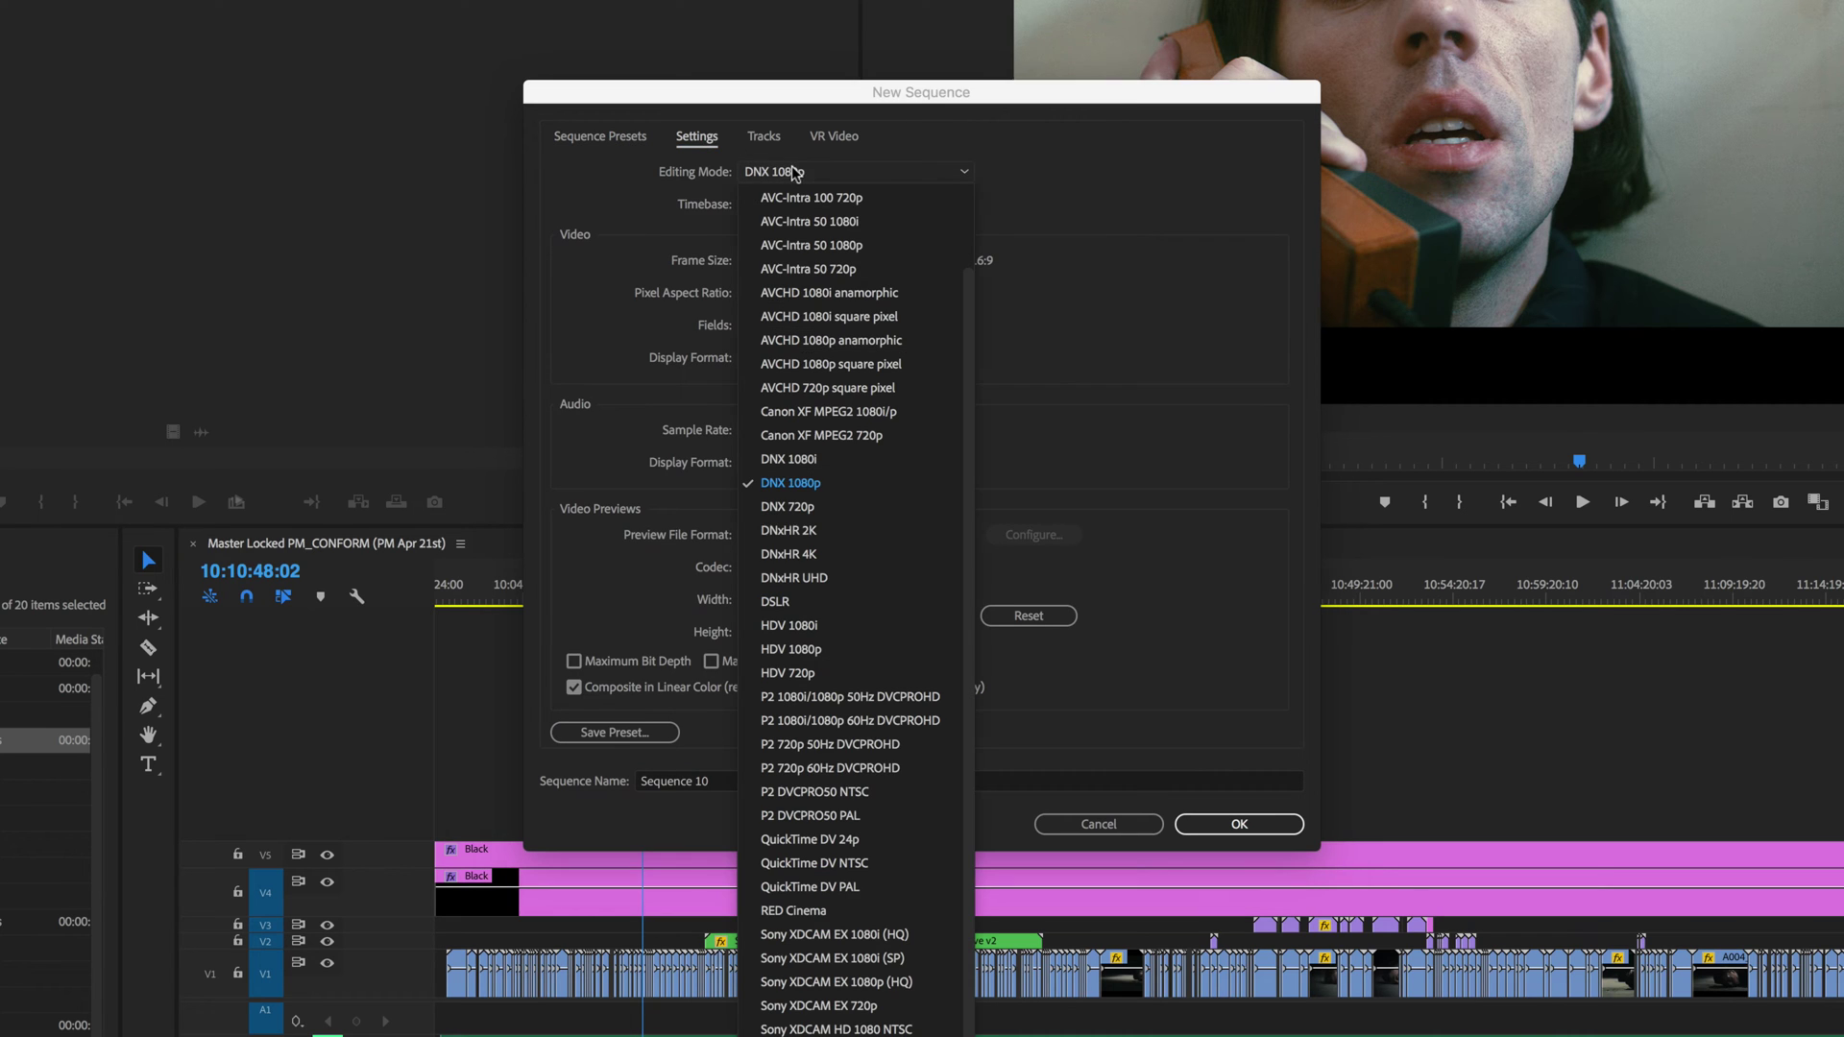
scroll(830, 233, up, 3)
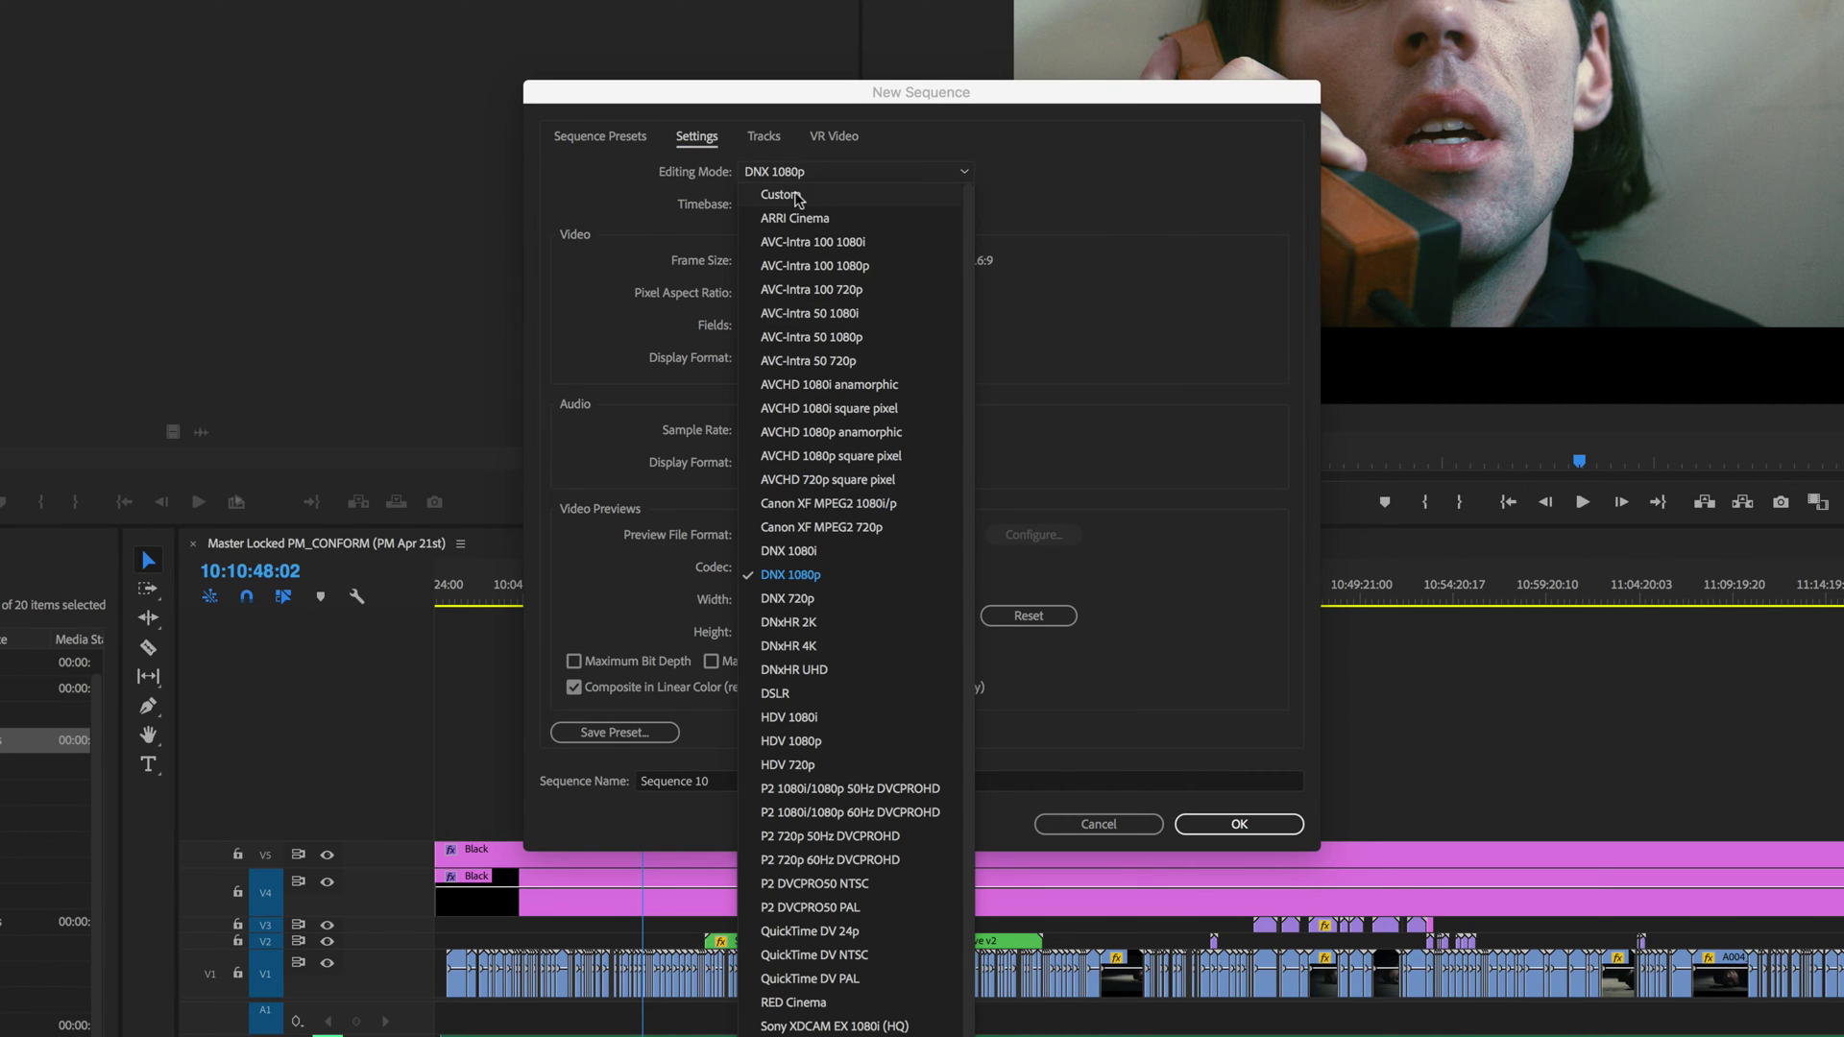
click(797, 198)
click(795, 203)
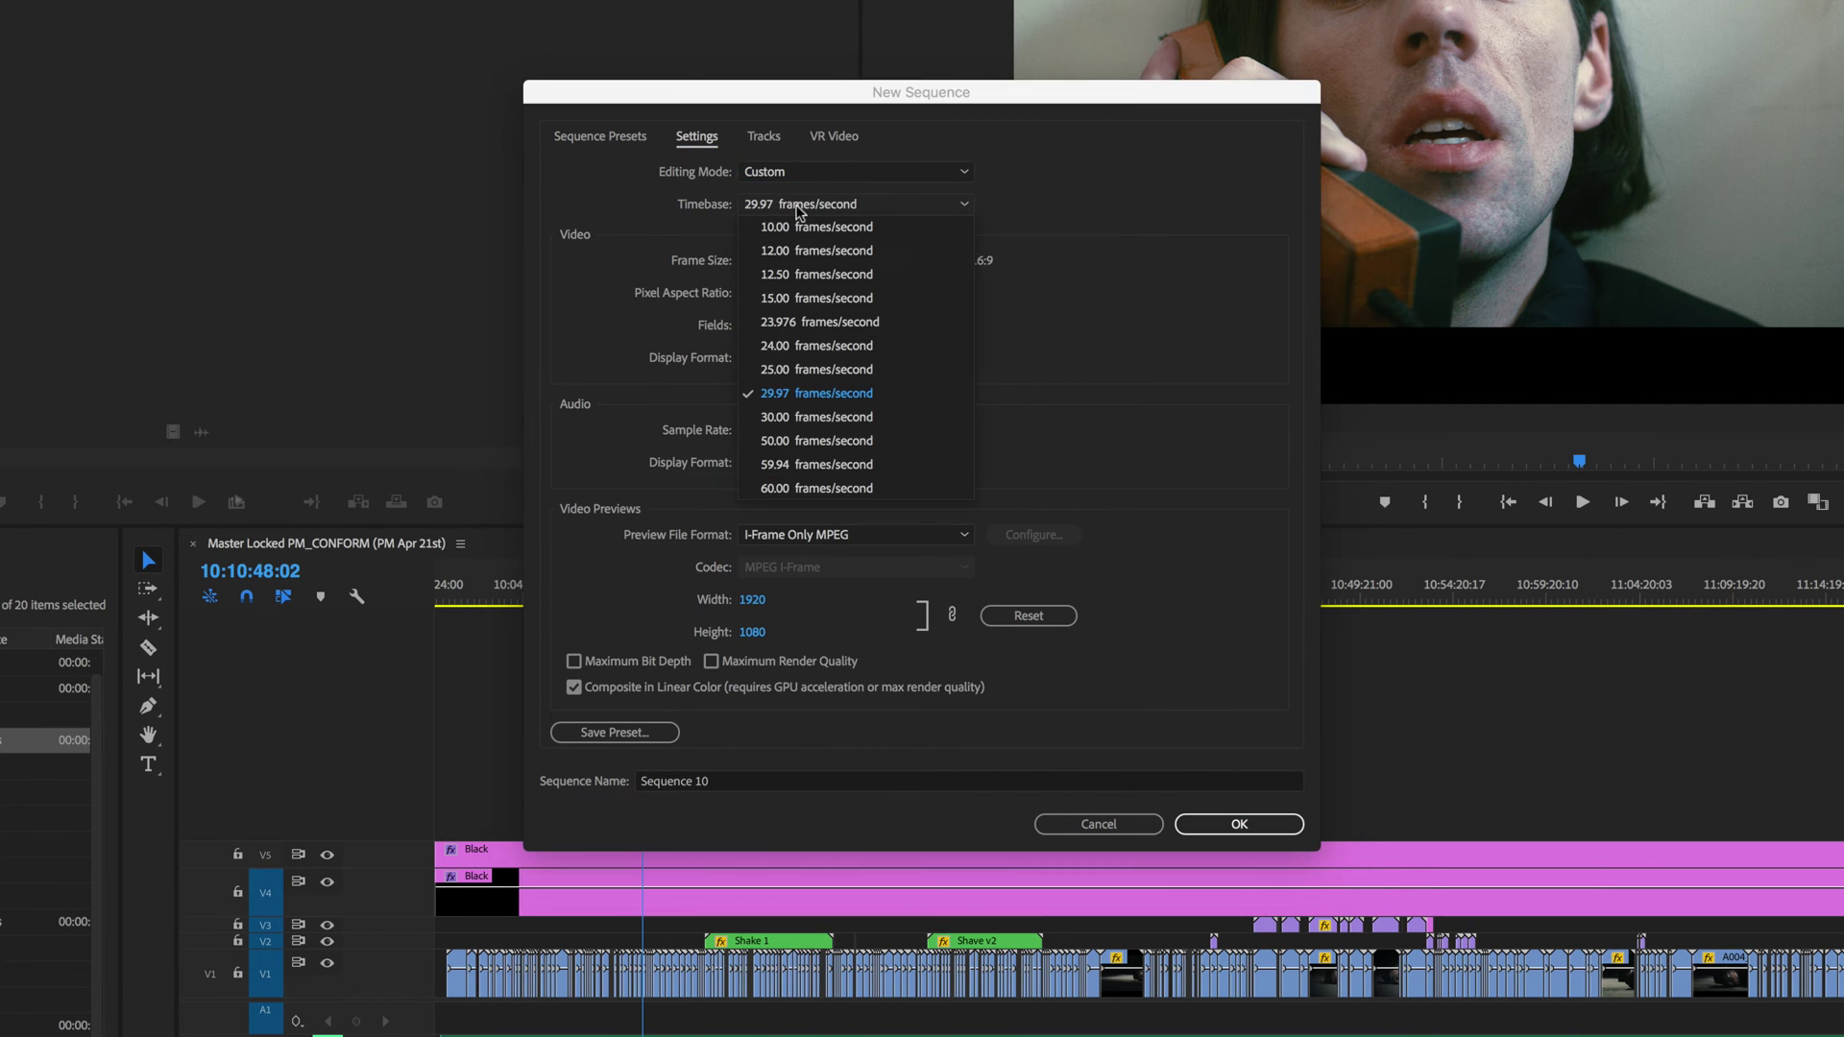
click(795, 323)
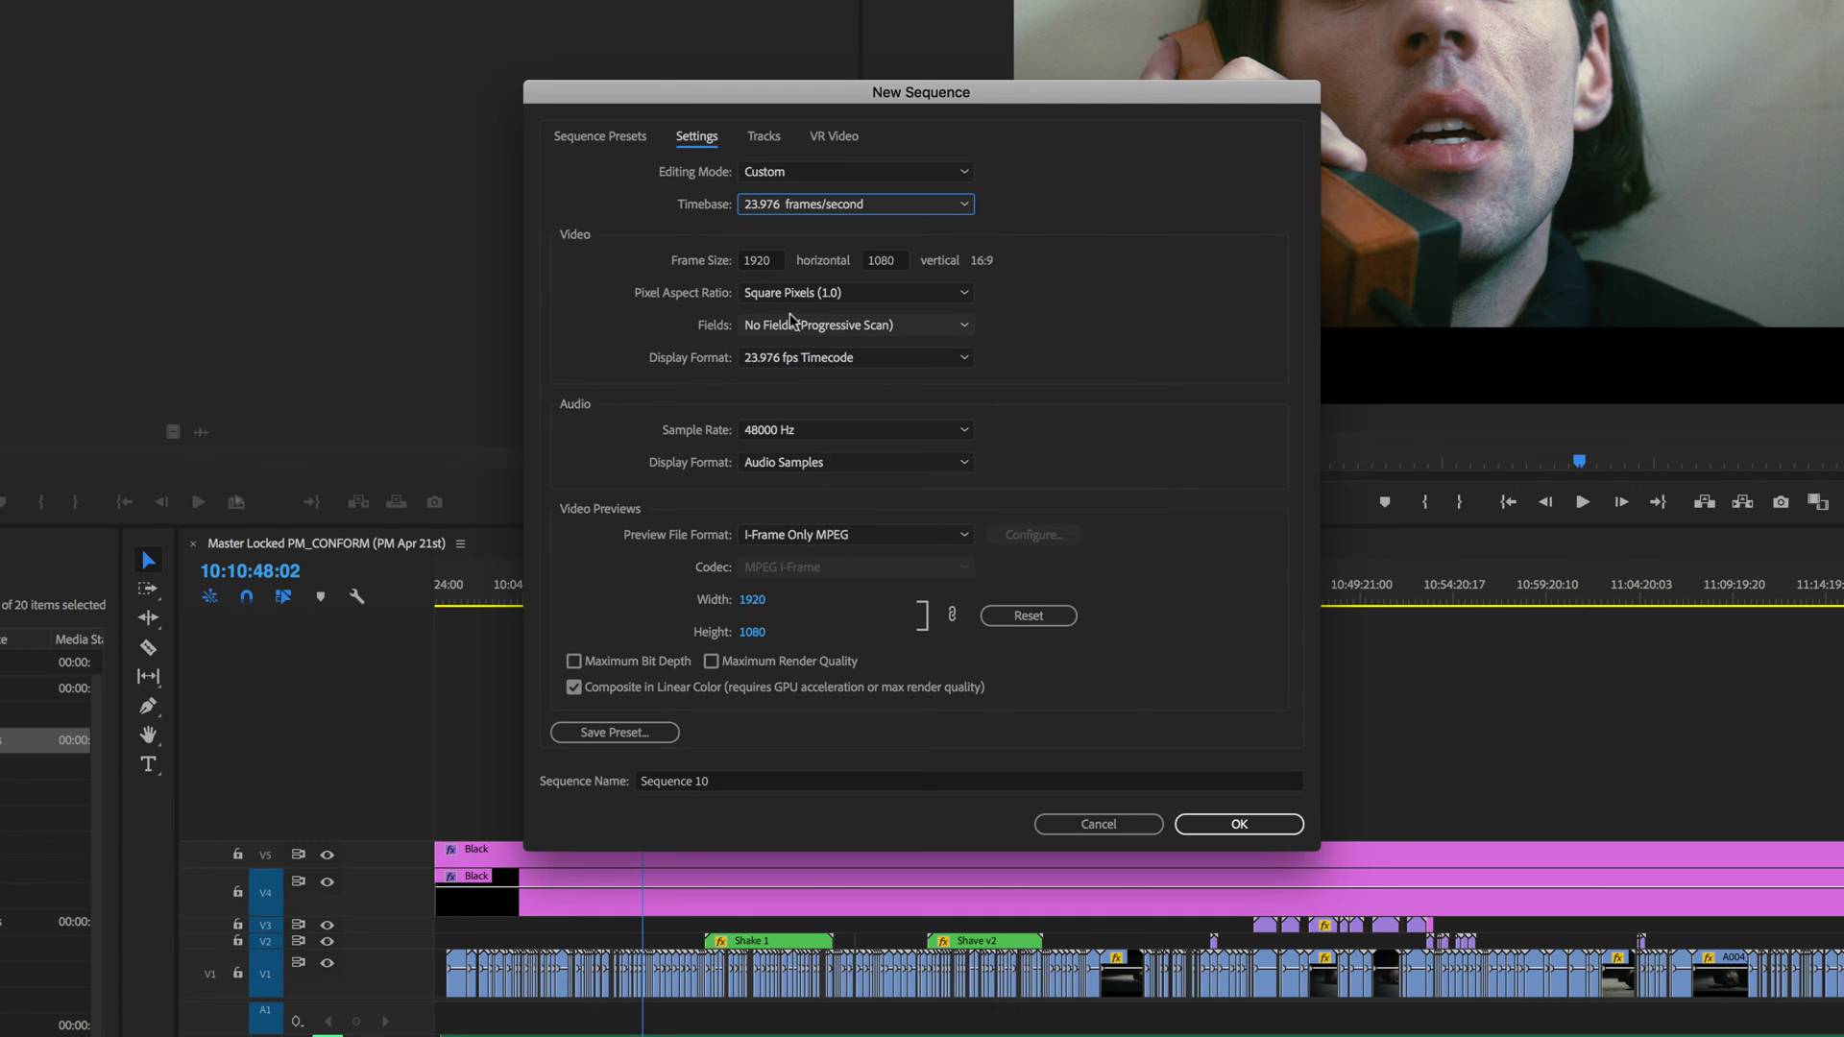
Step: Set the sequence frame size to 3840 x 2160
click(764, 262)
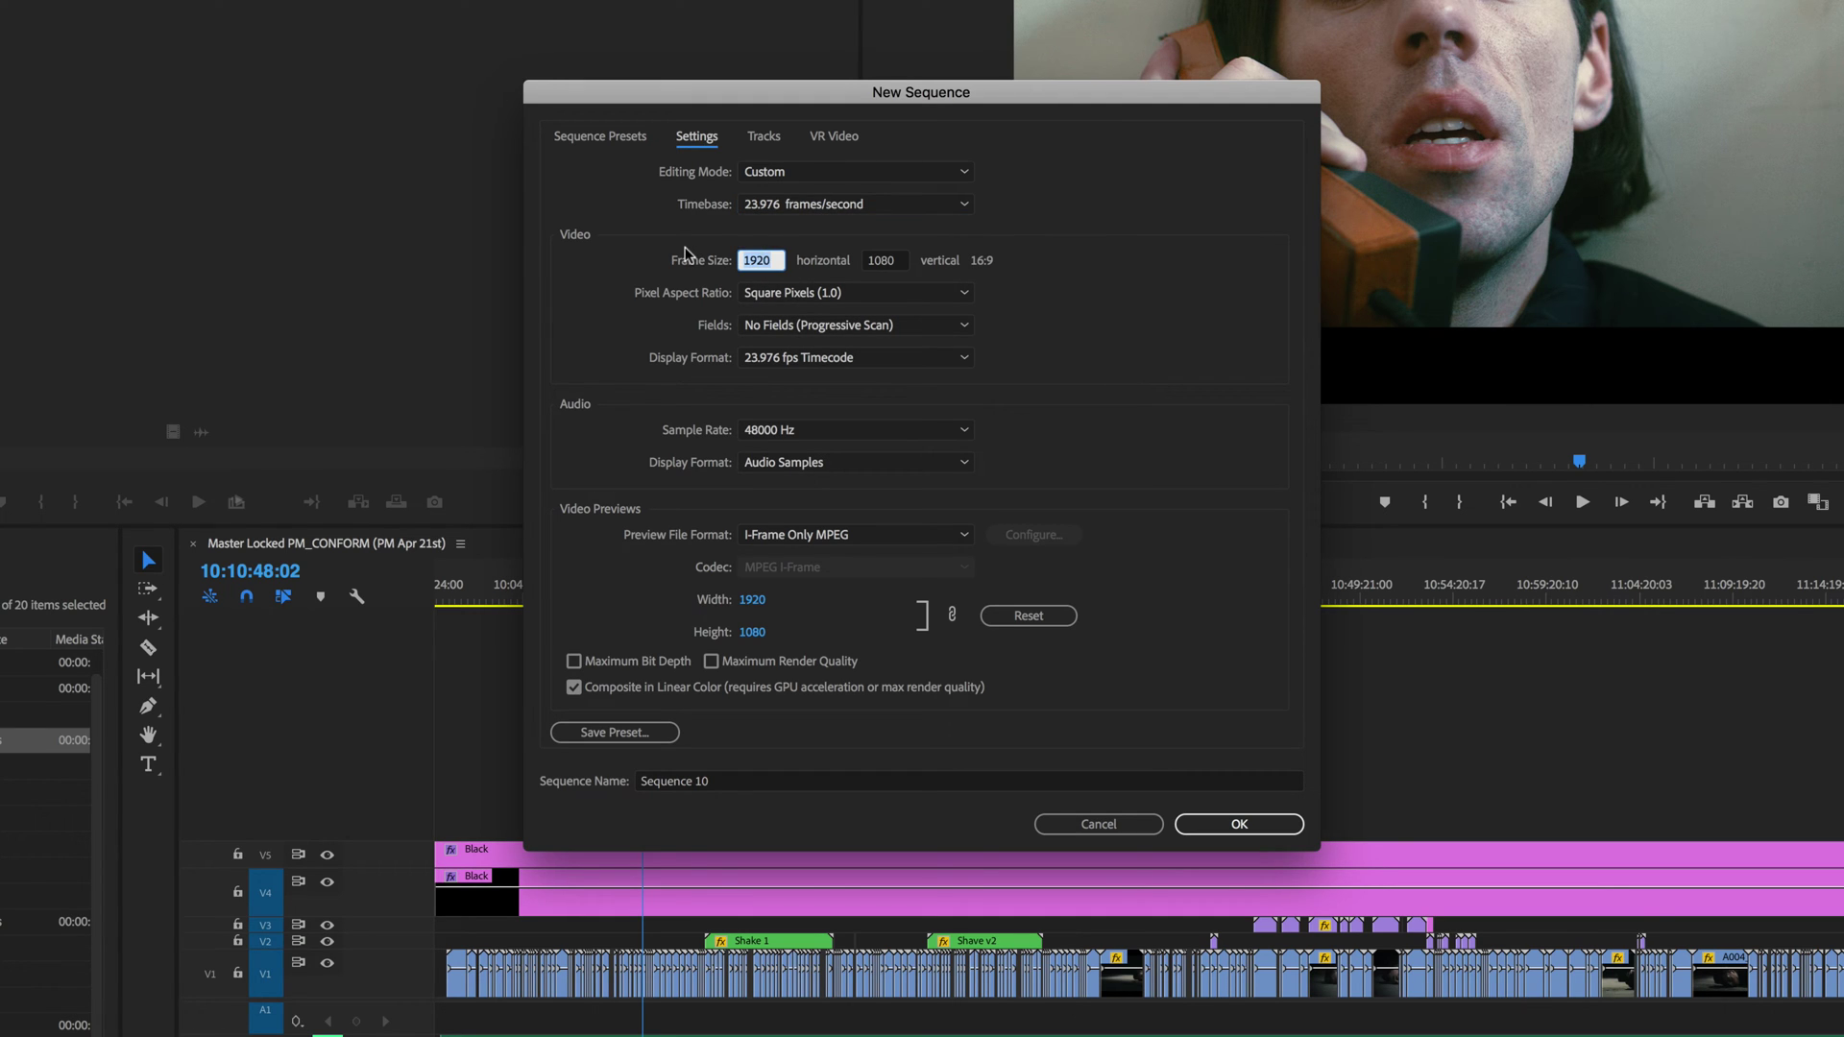
text(3840)
key(Tab)
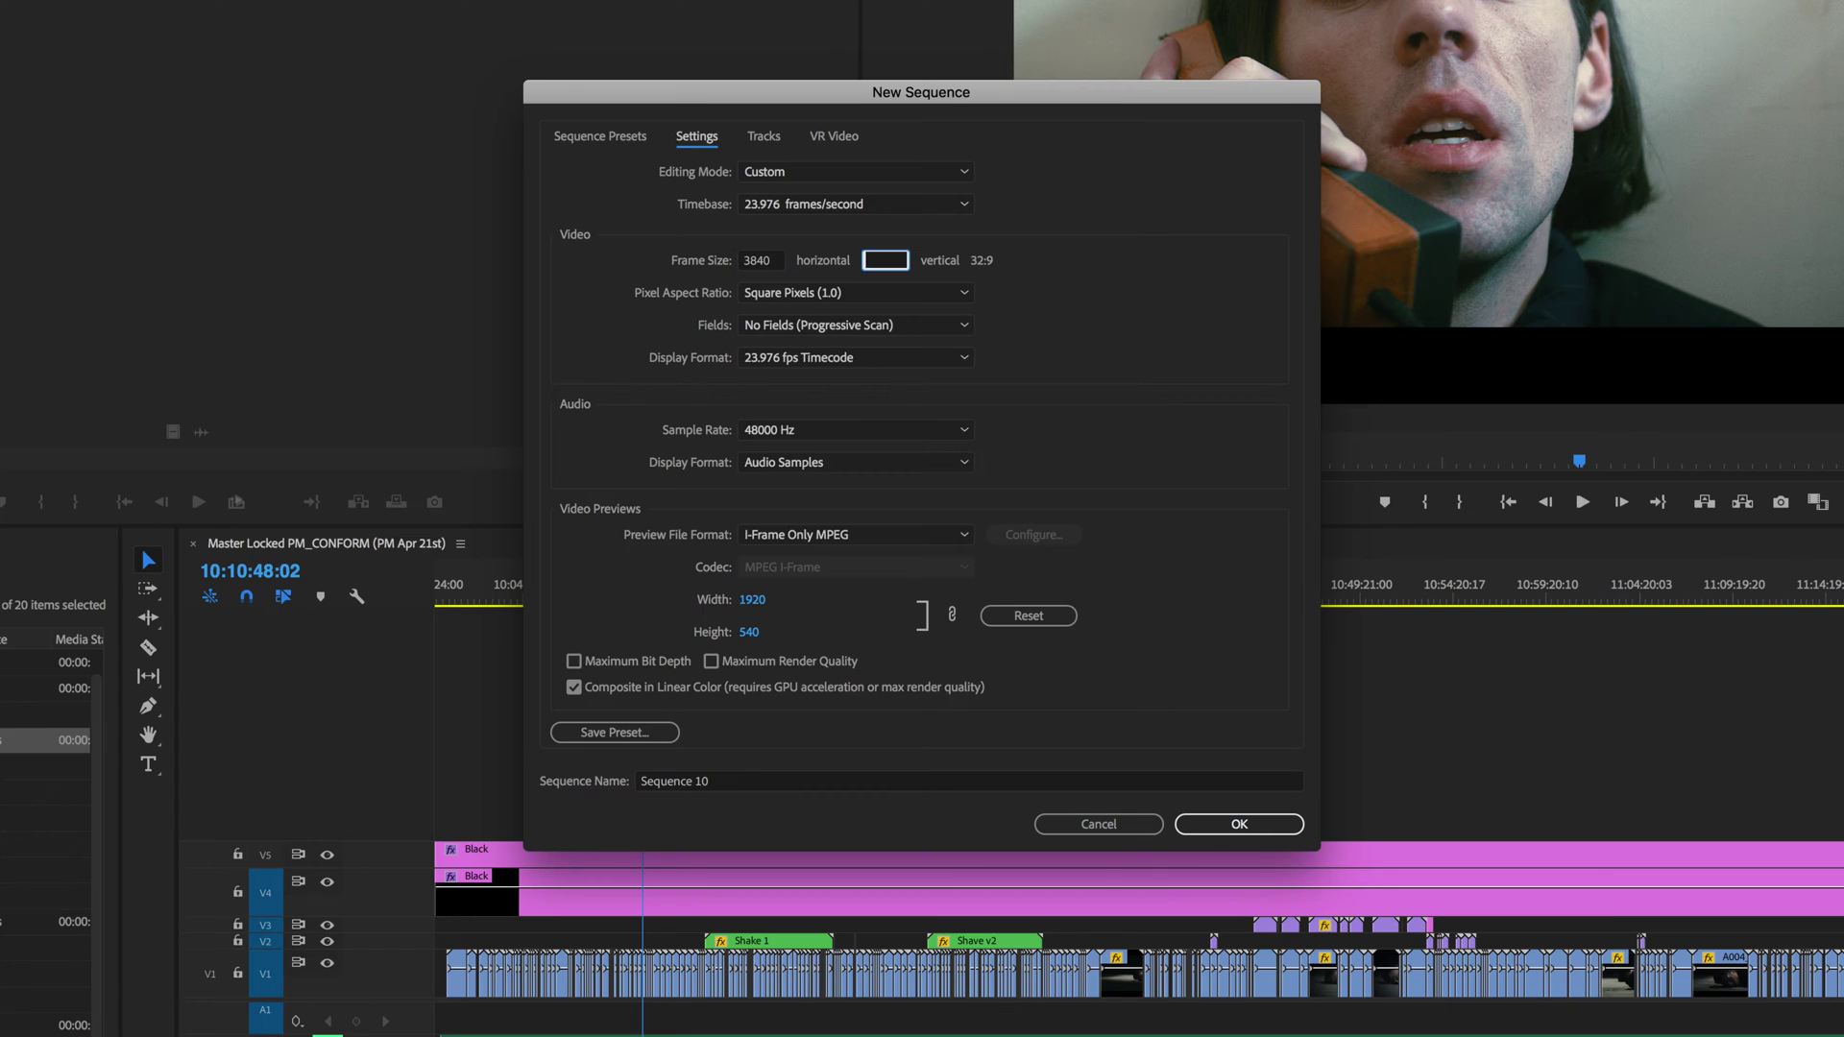
text(2160)
key(Tab)
Step: Set the master to 5.1, Audio 1 to Standard and Audio 2 to 5.1, then create the sequence
click(768, 137)
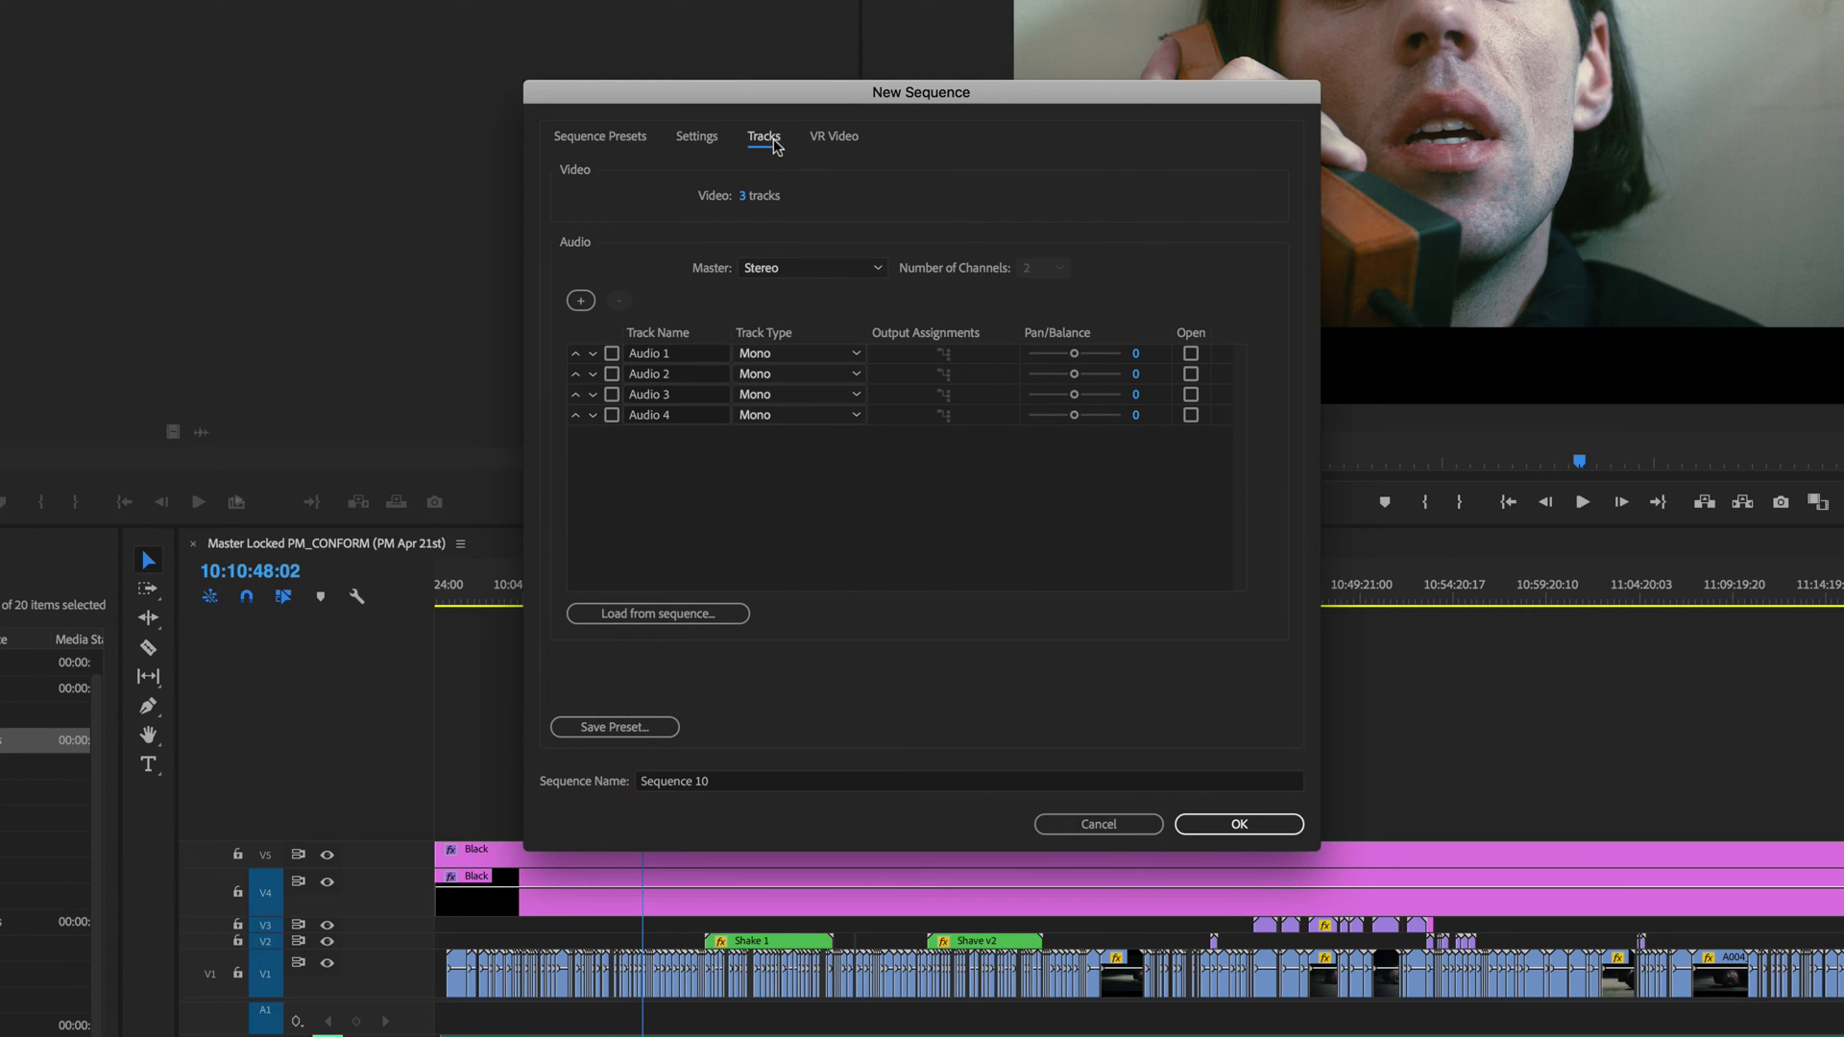
click(799, 270)
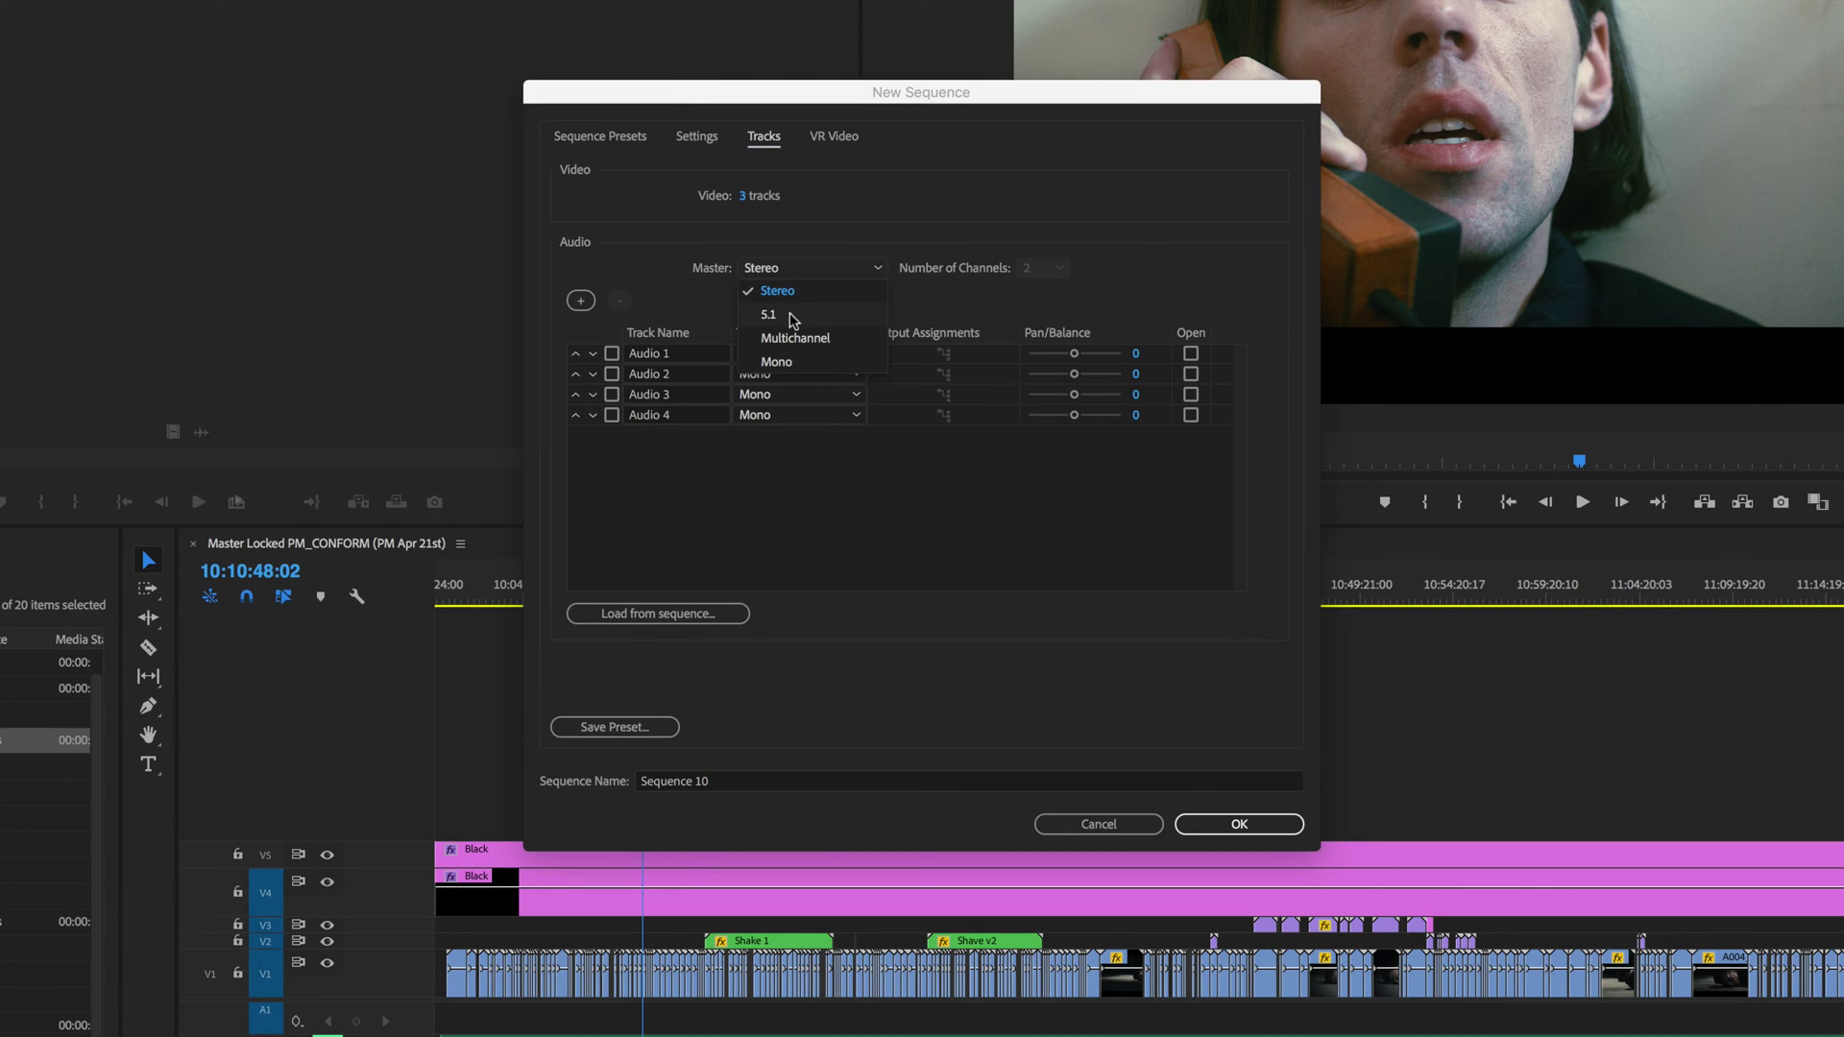
click(792, 317)
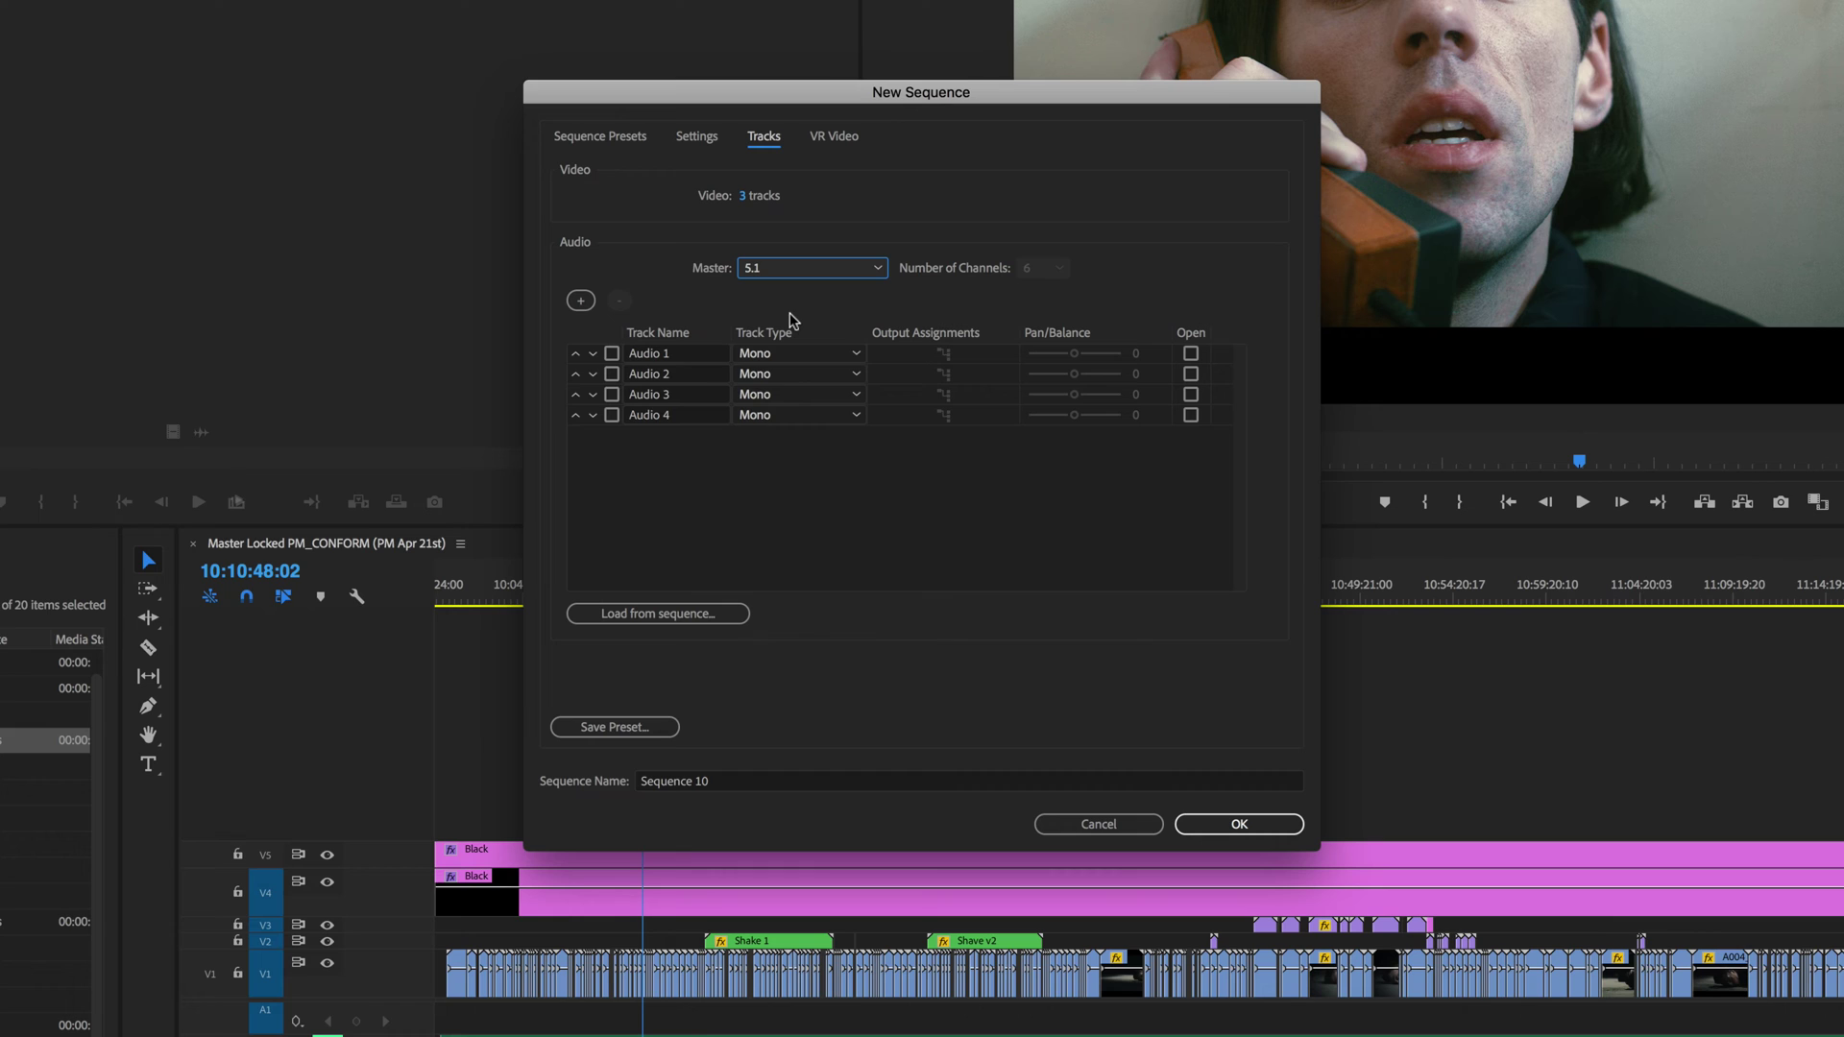
click(782, 356)
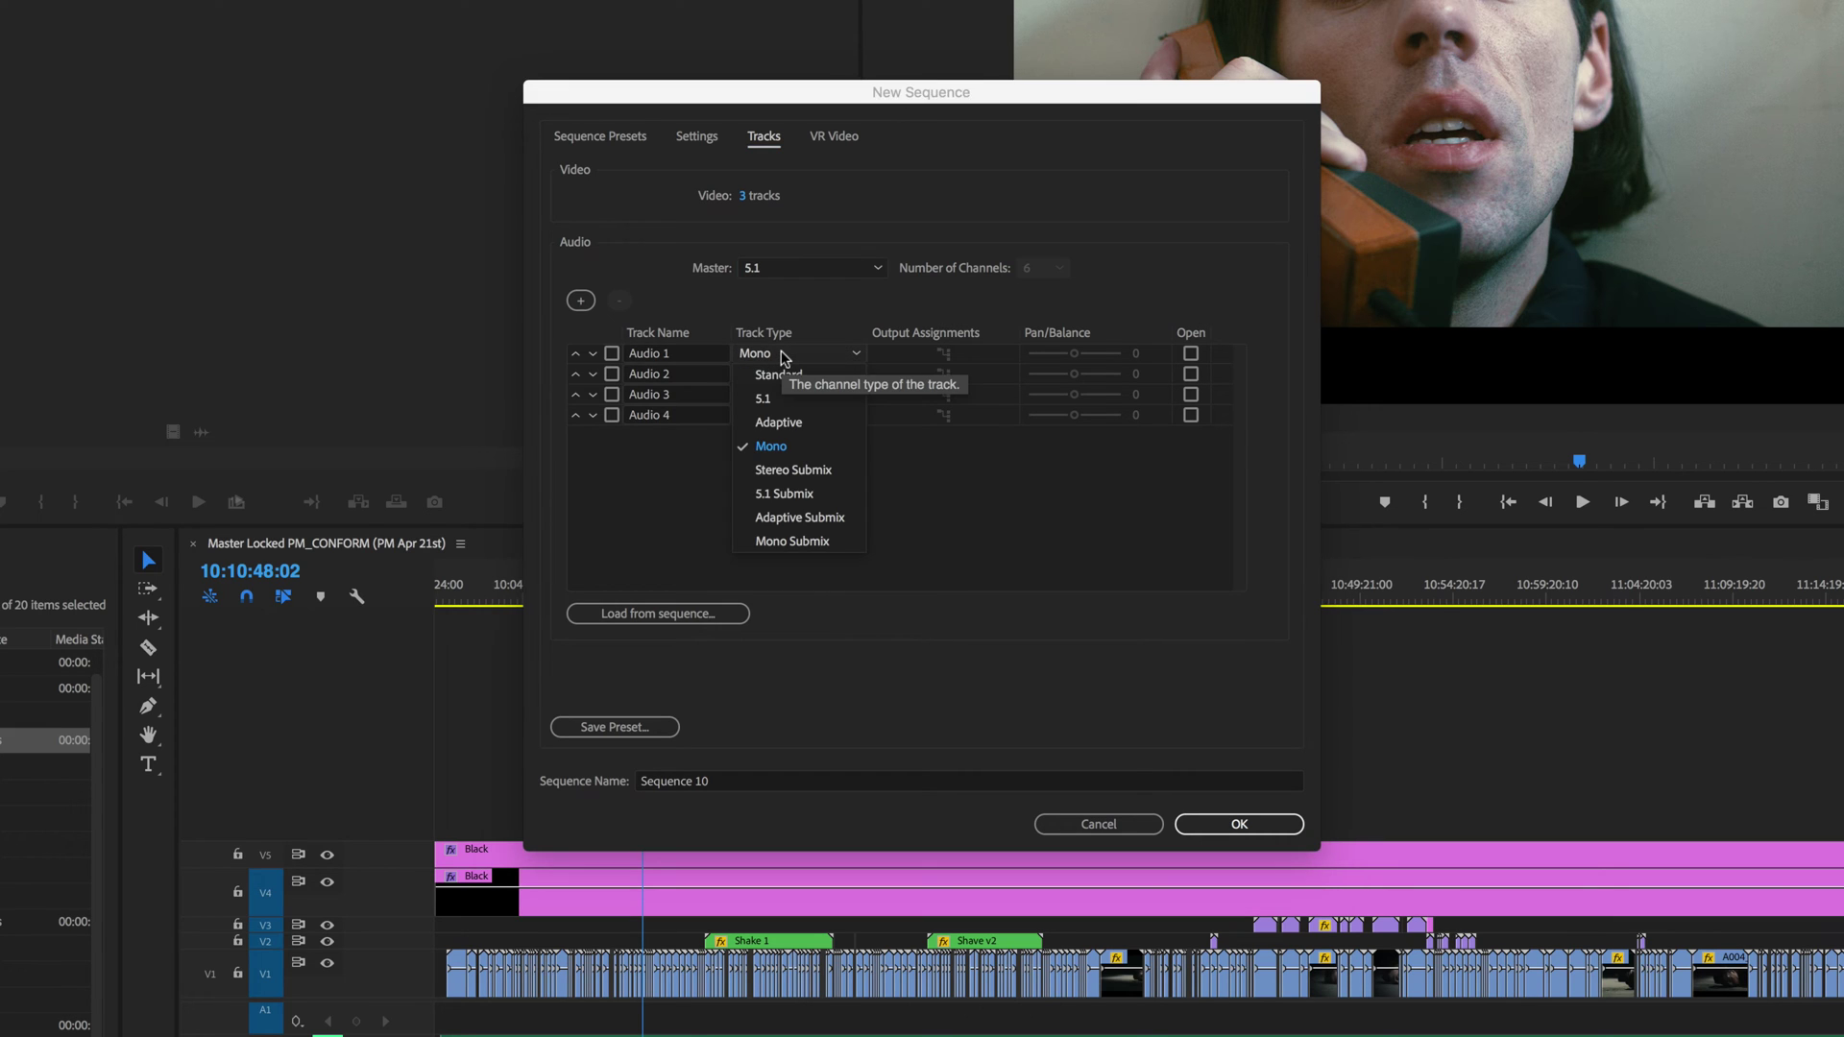
click(787, 378)
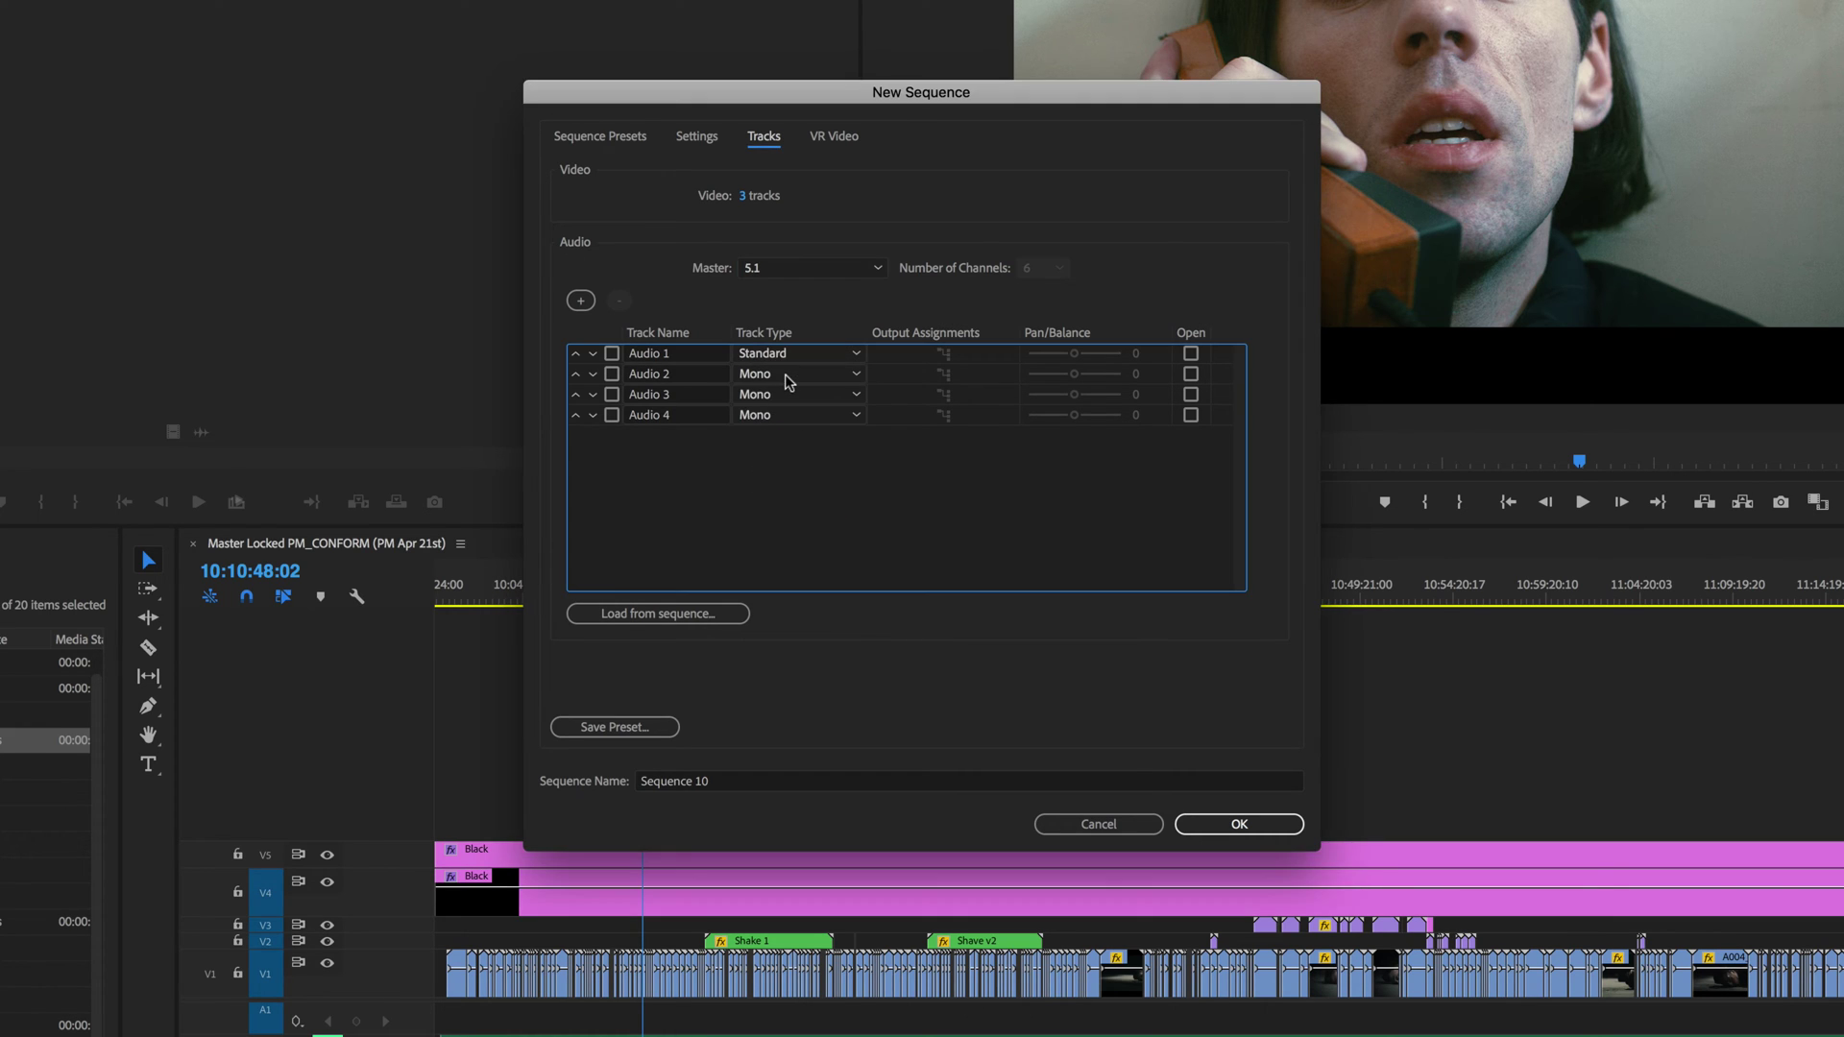
click(786, 375)
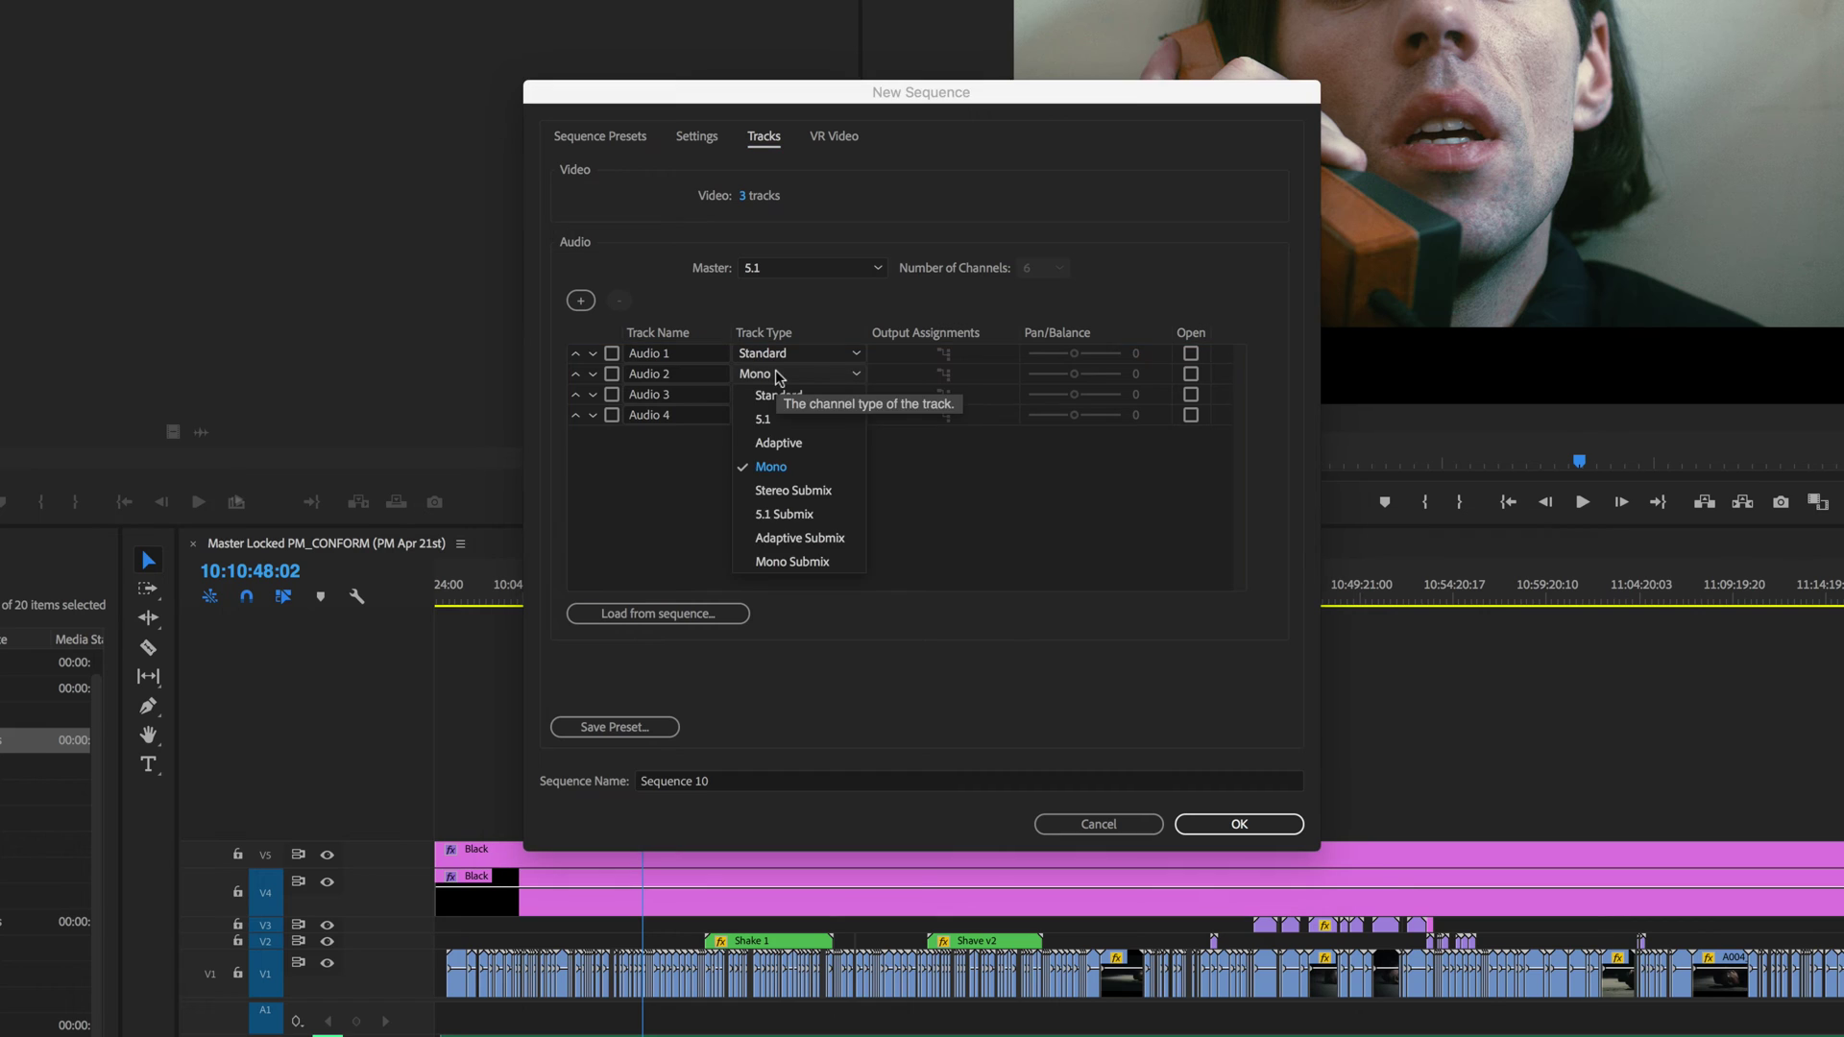
click(776, 420)
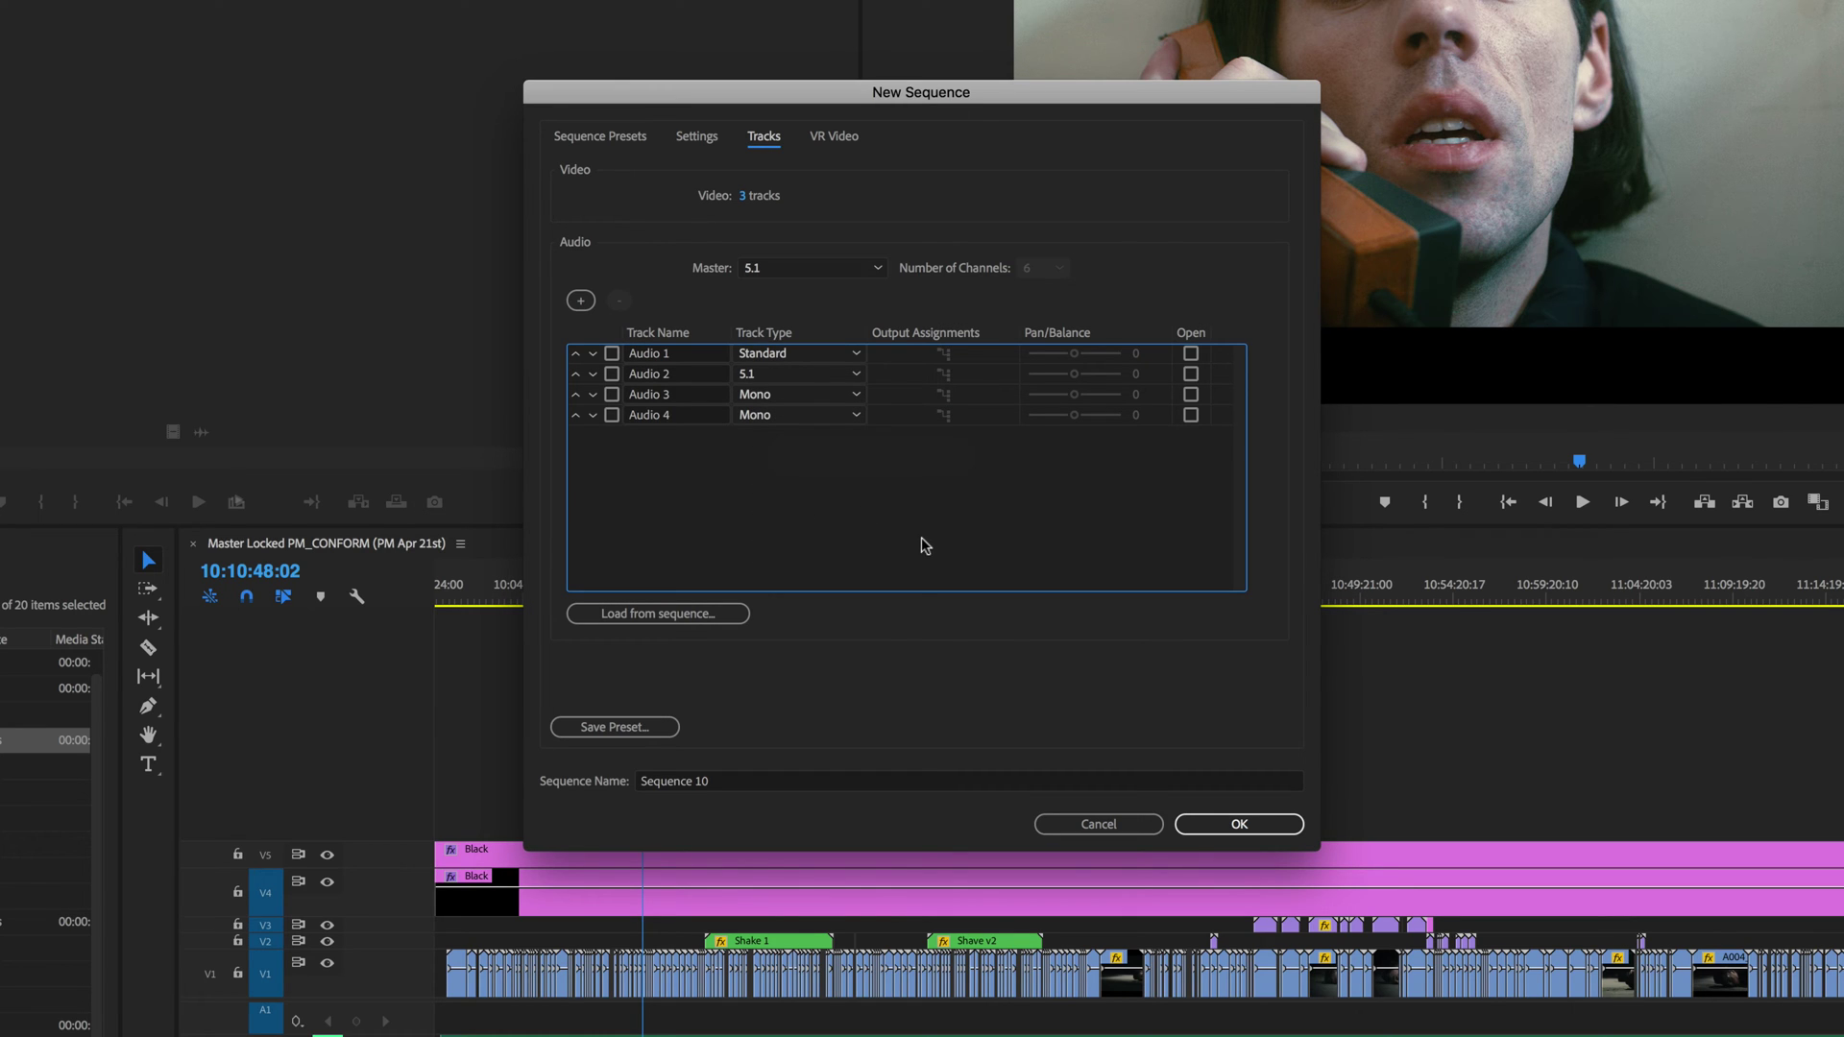
click(1239, 824)
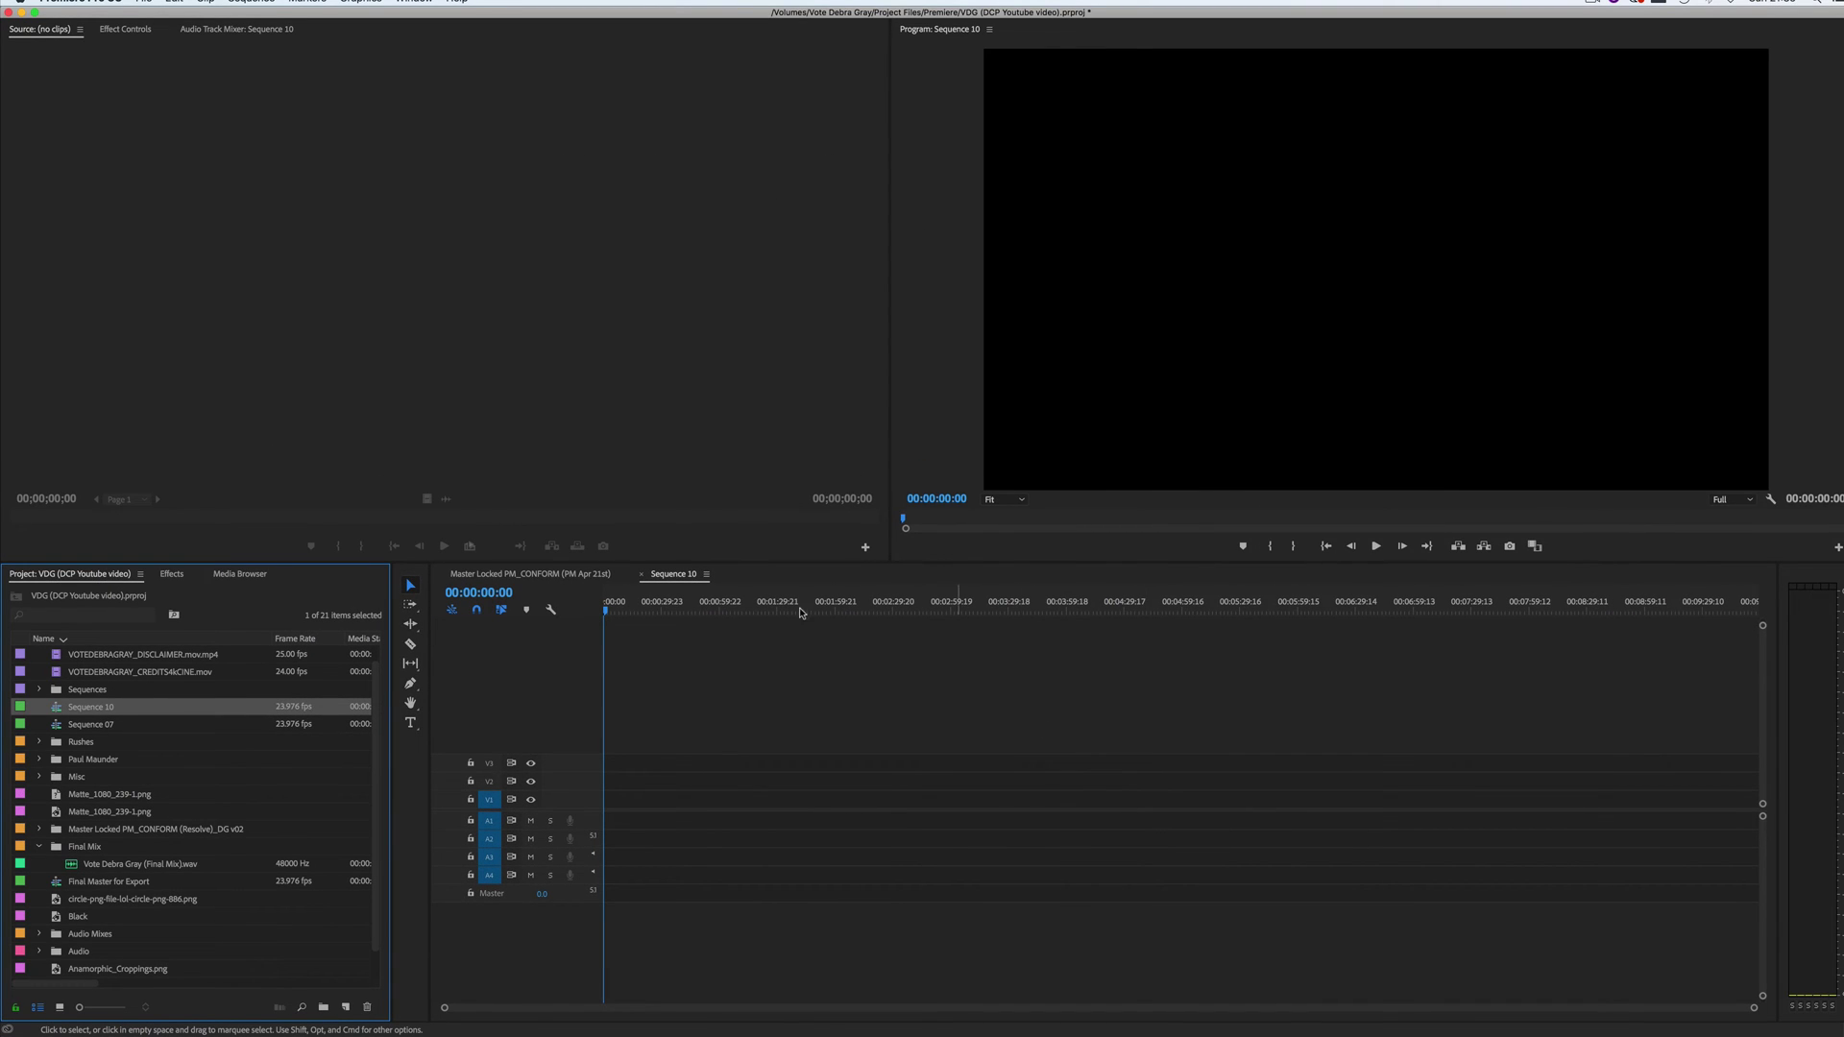
Step: Copy all clips from the Master Locked PM_CONFORM sequence and paste them into Sequence 10
click(565, 574)
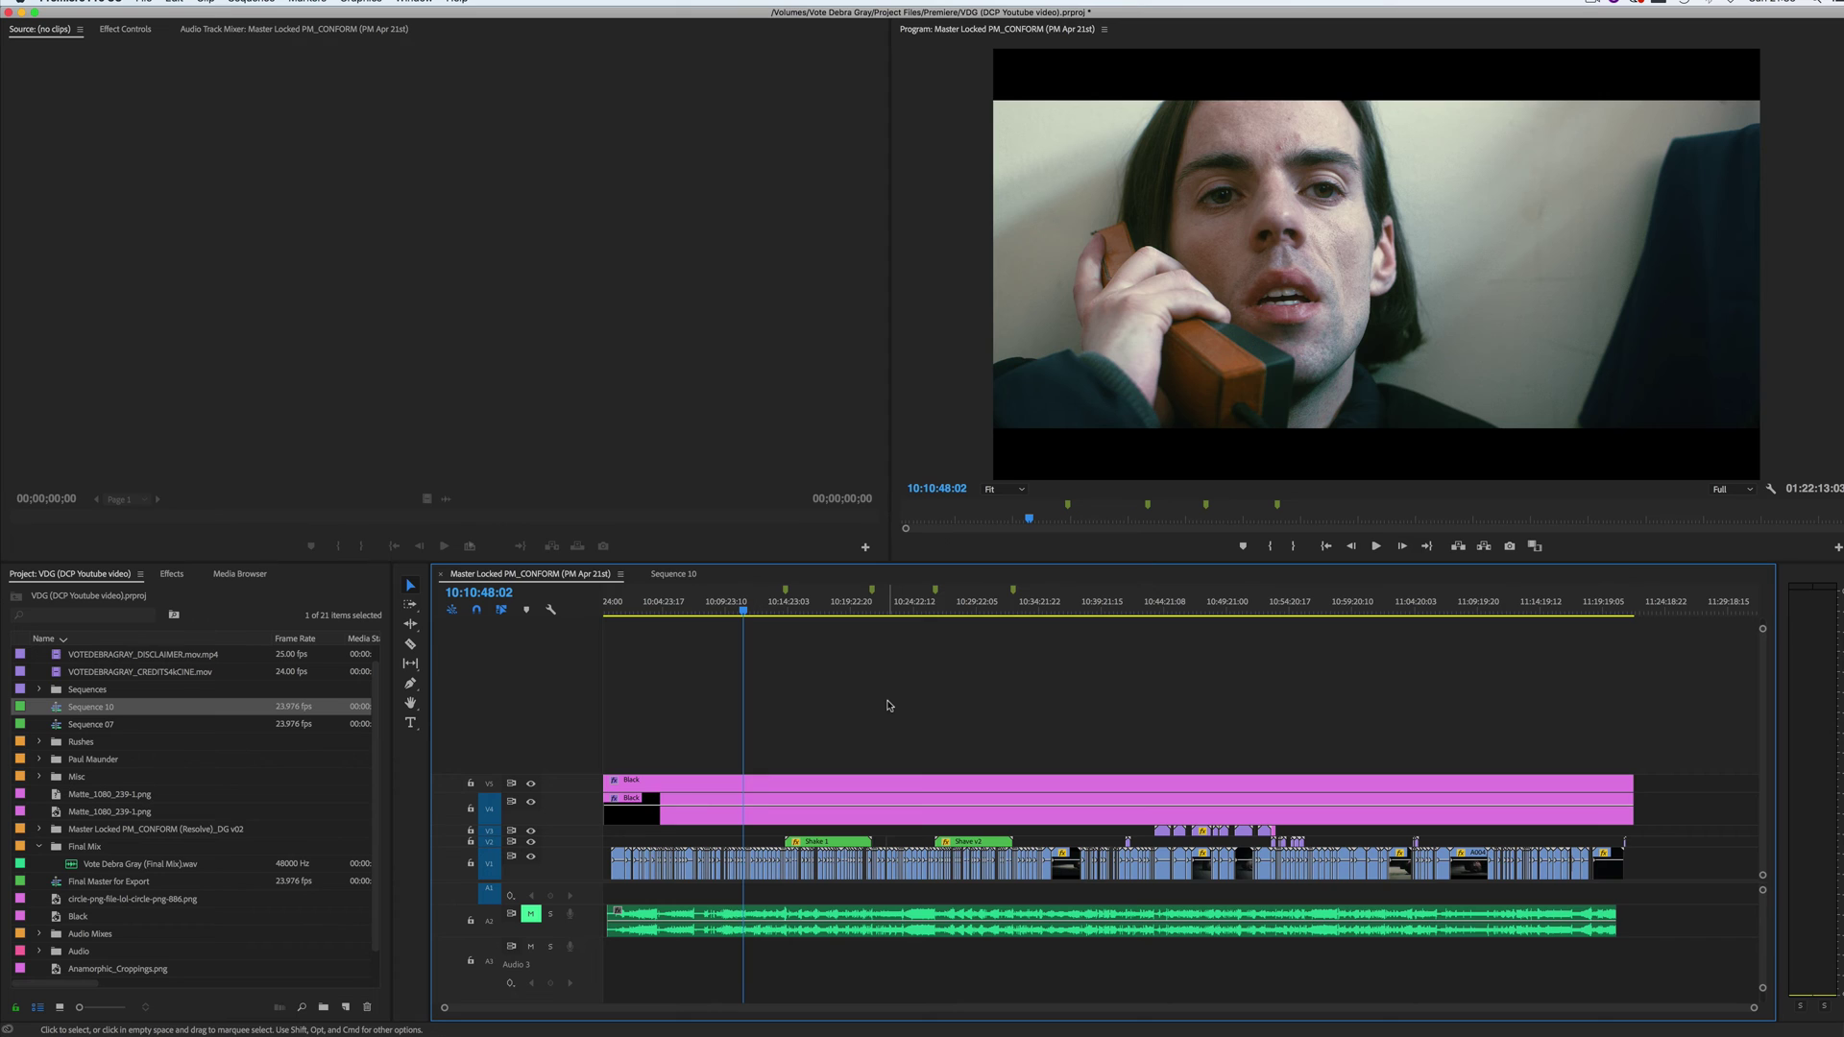
key(super+a)
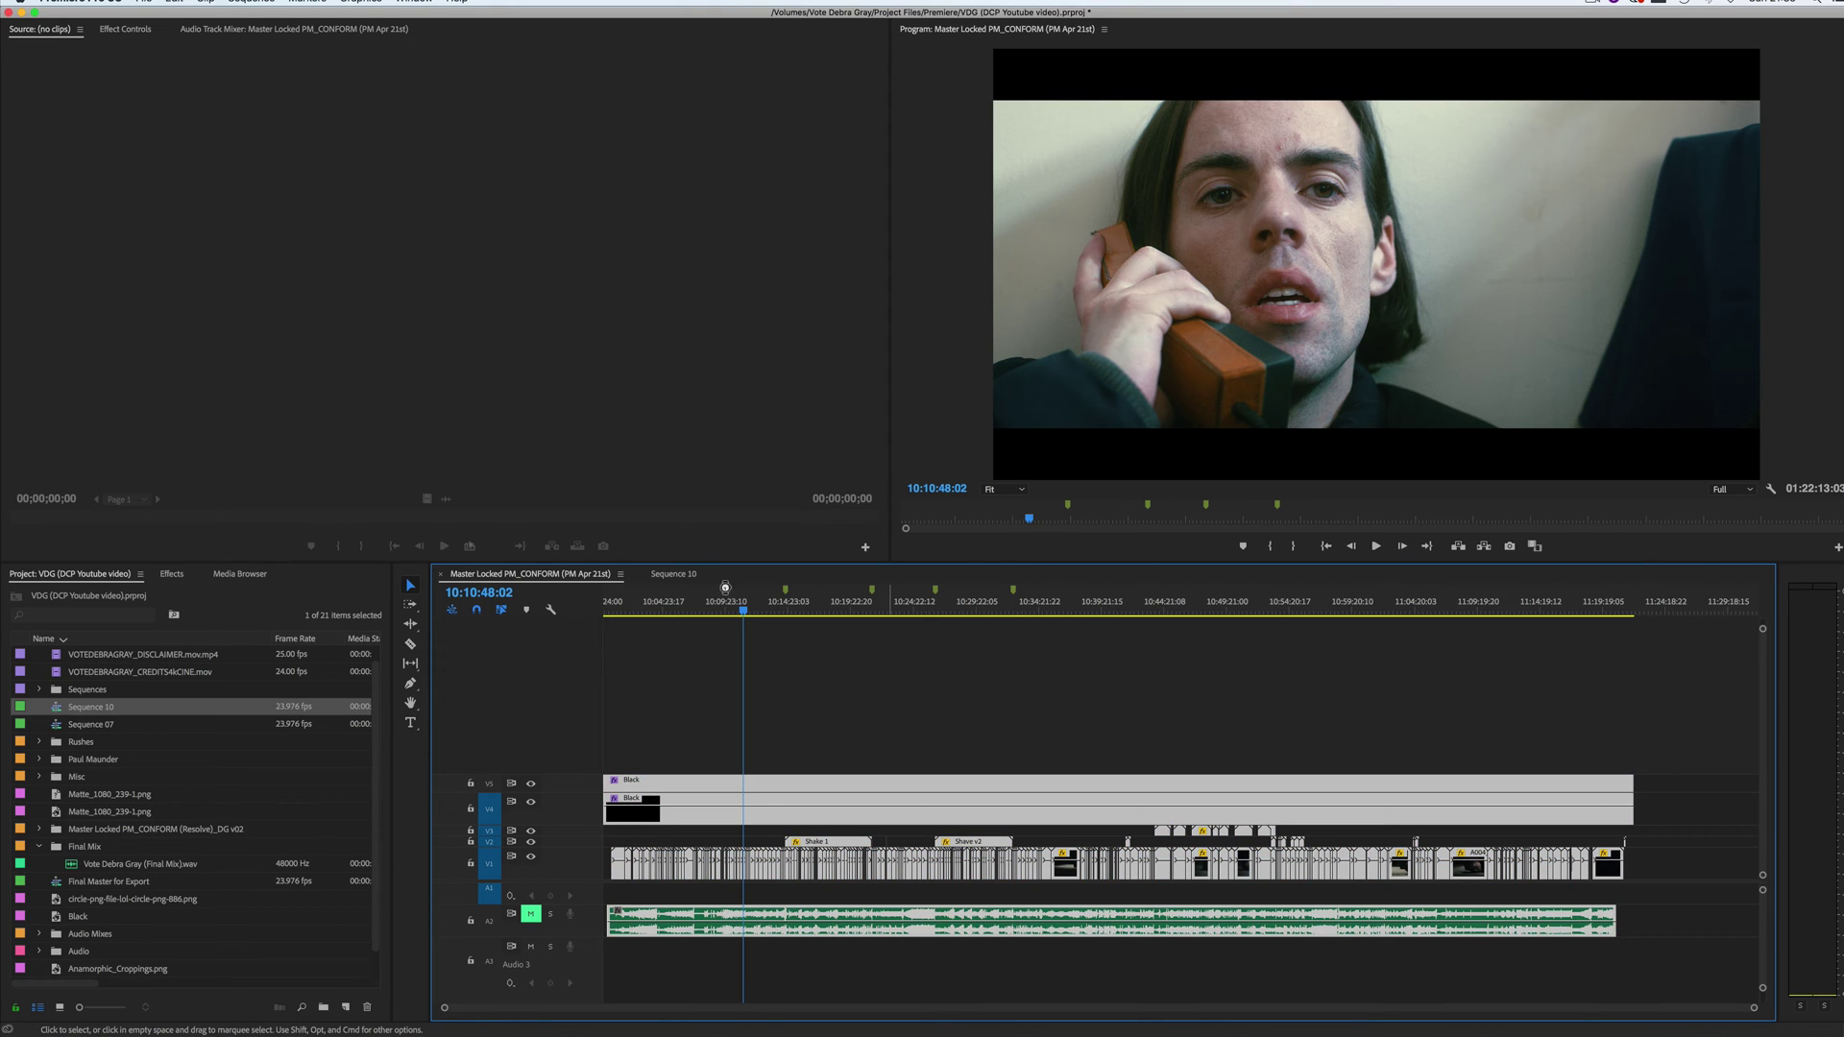
click(681, 575)
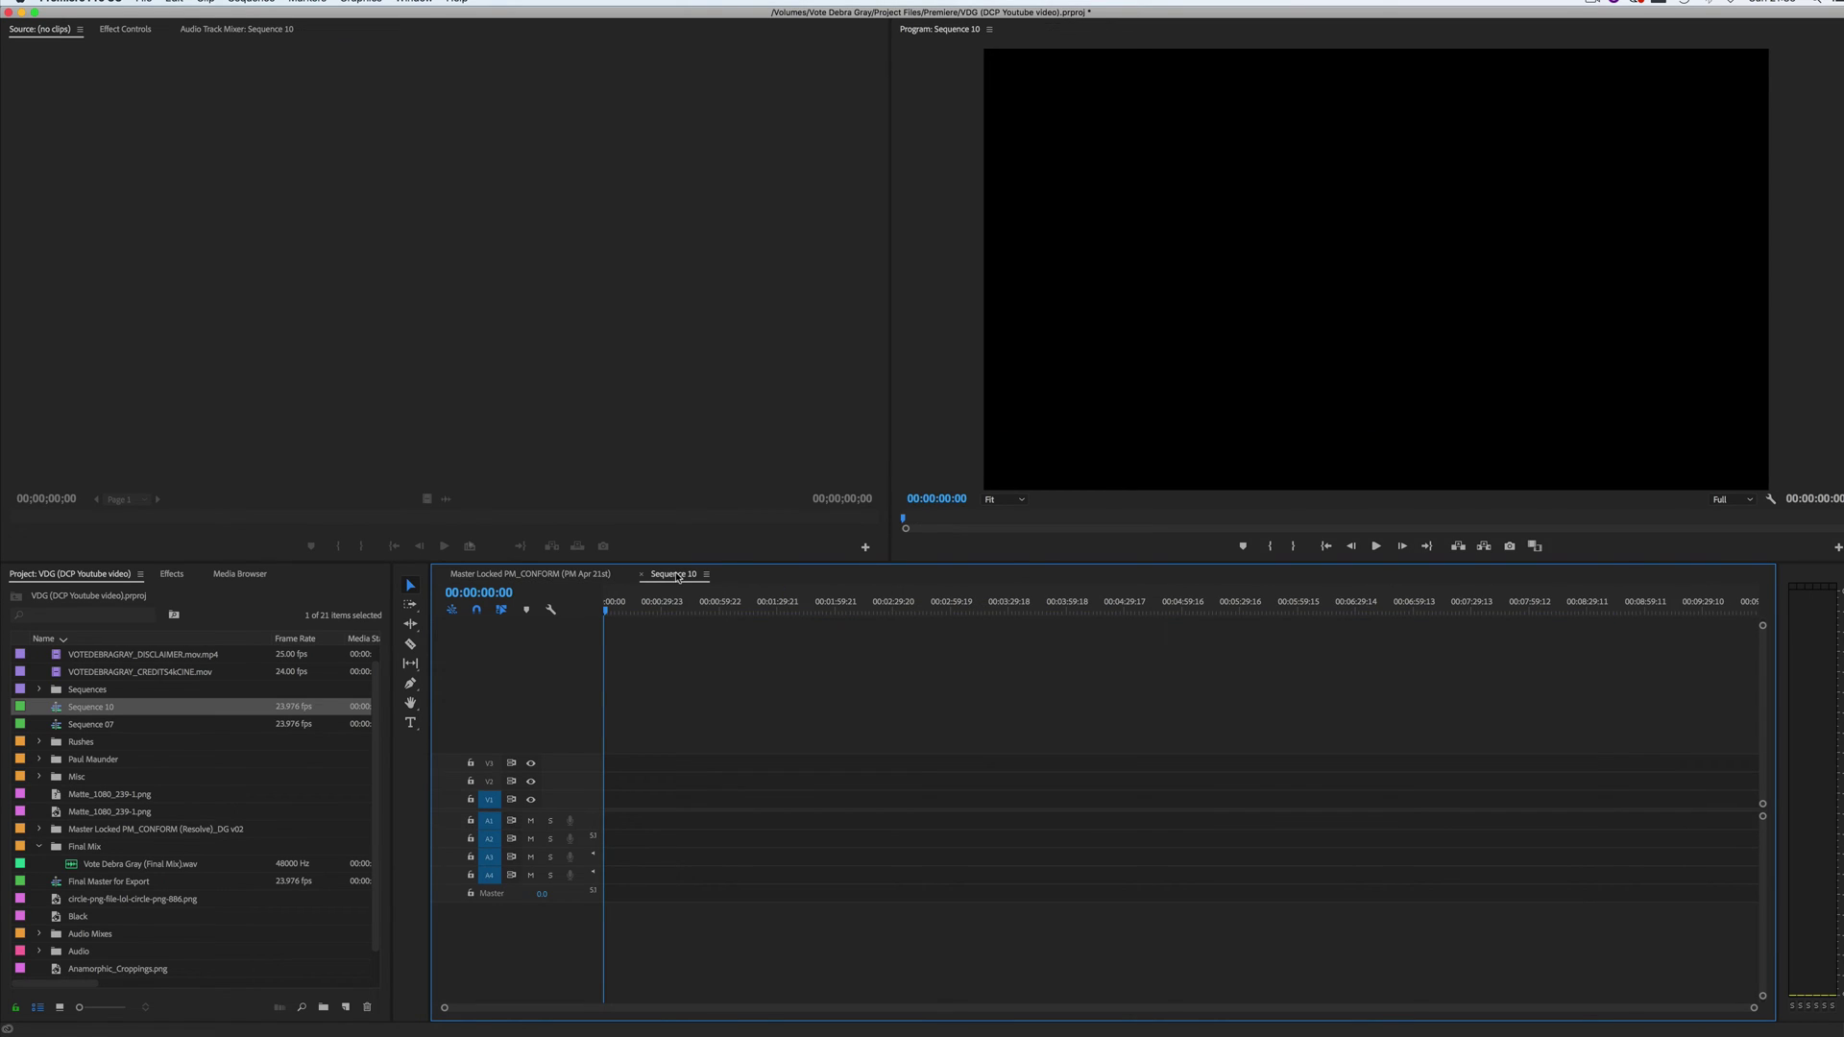
key(super+v)
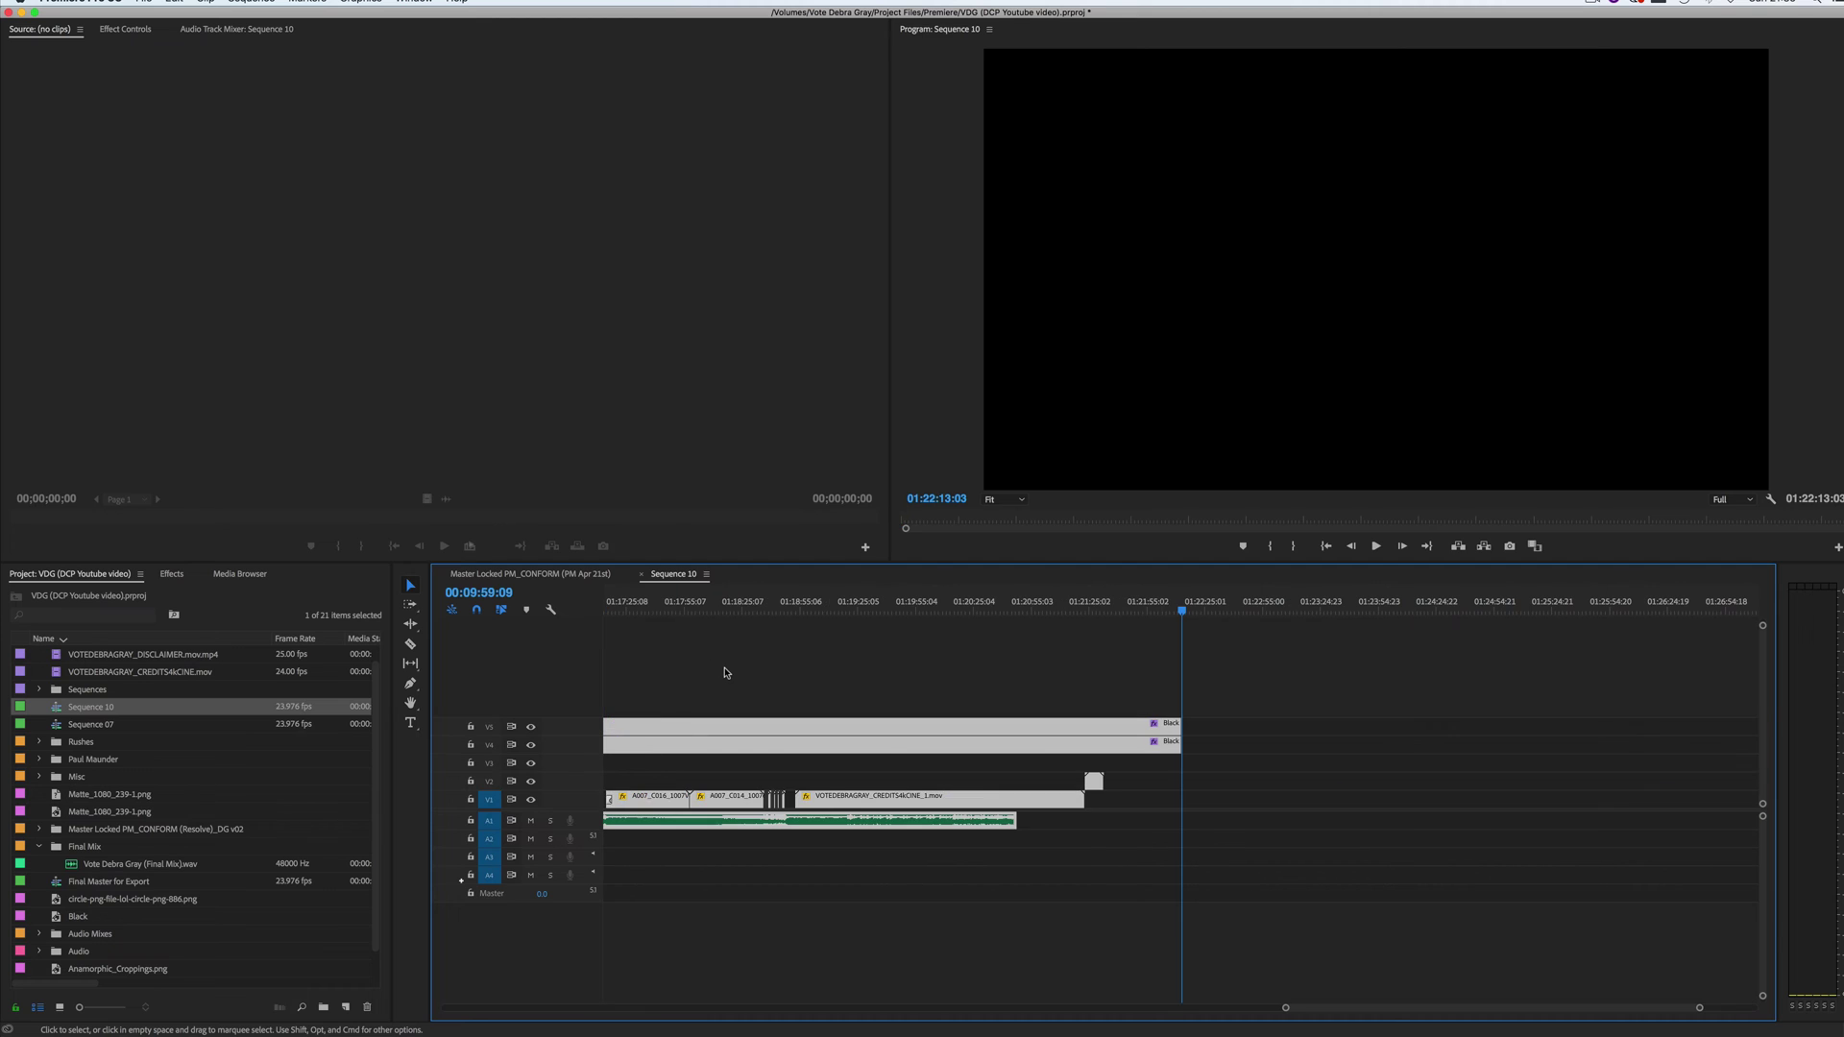
Step: Fit the edit in view and turn off the V4 and V5 black letterbox layers
key(backslash)
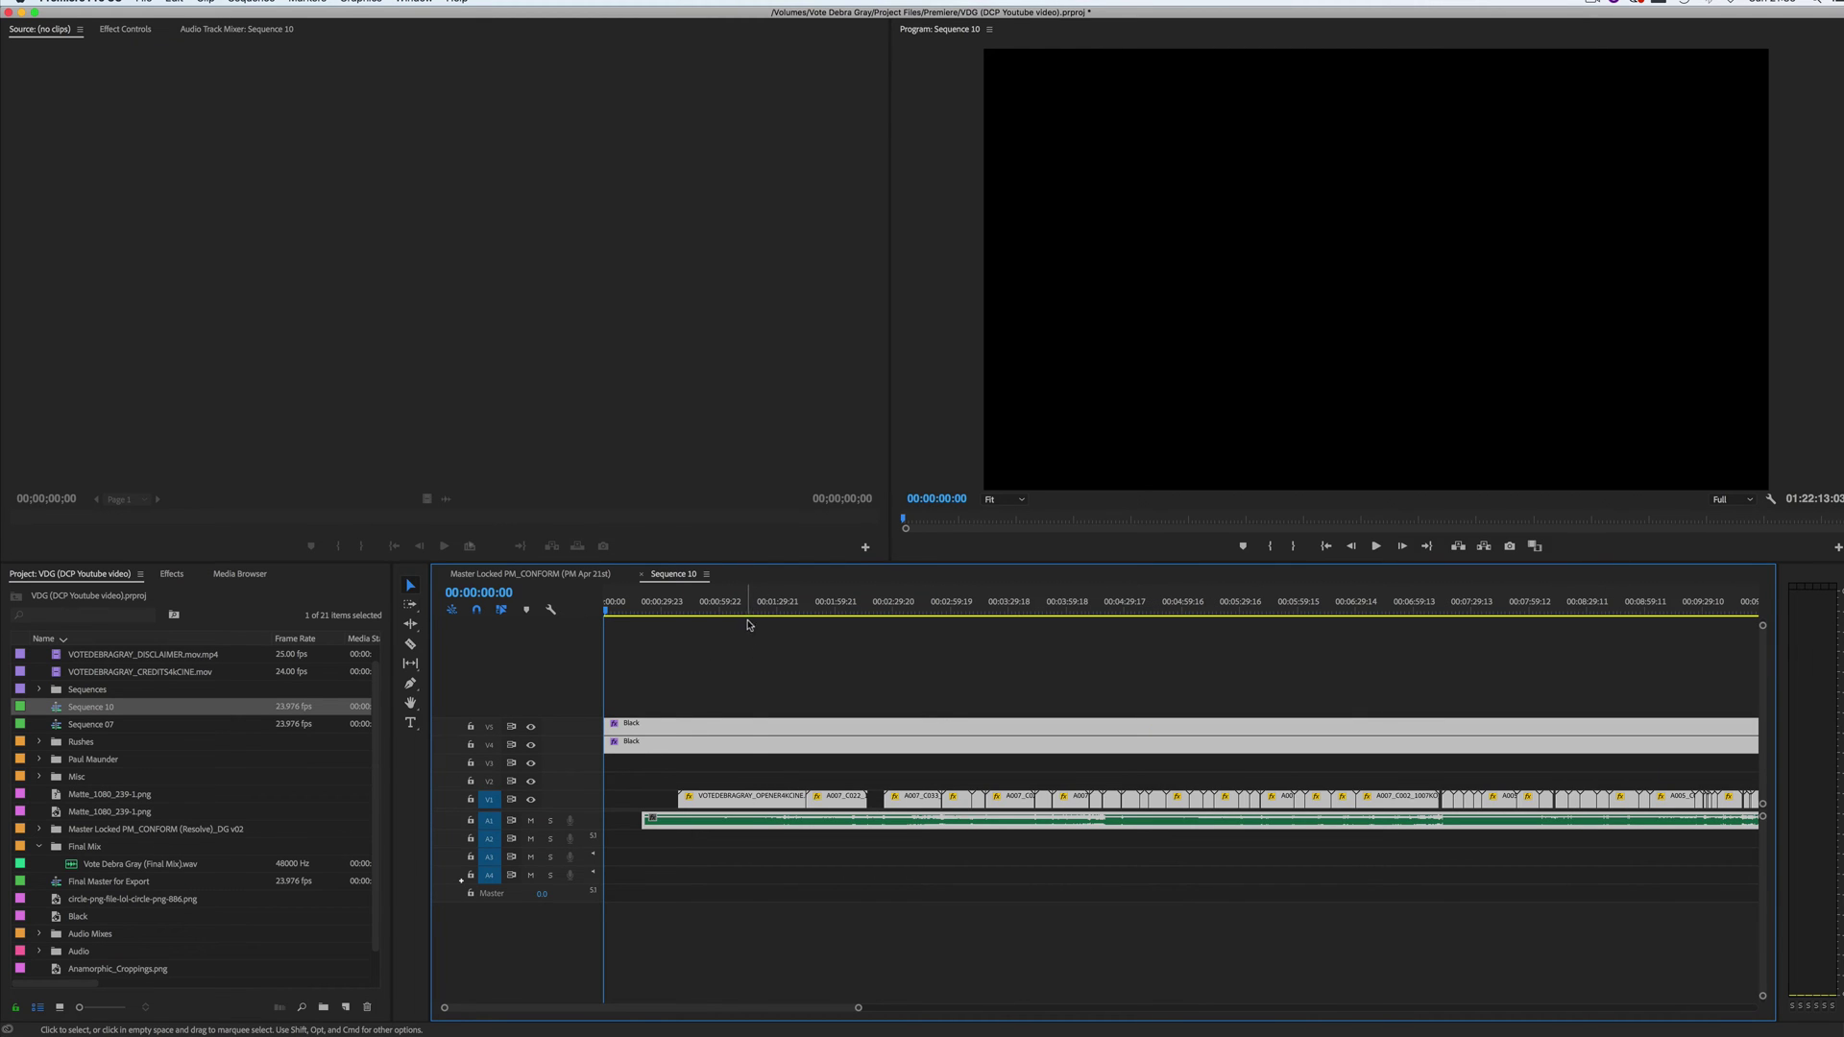
click(751, 603)
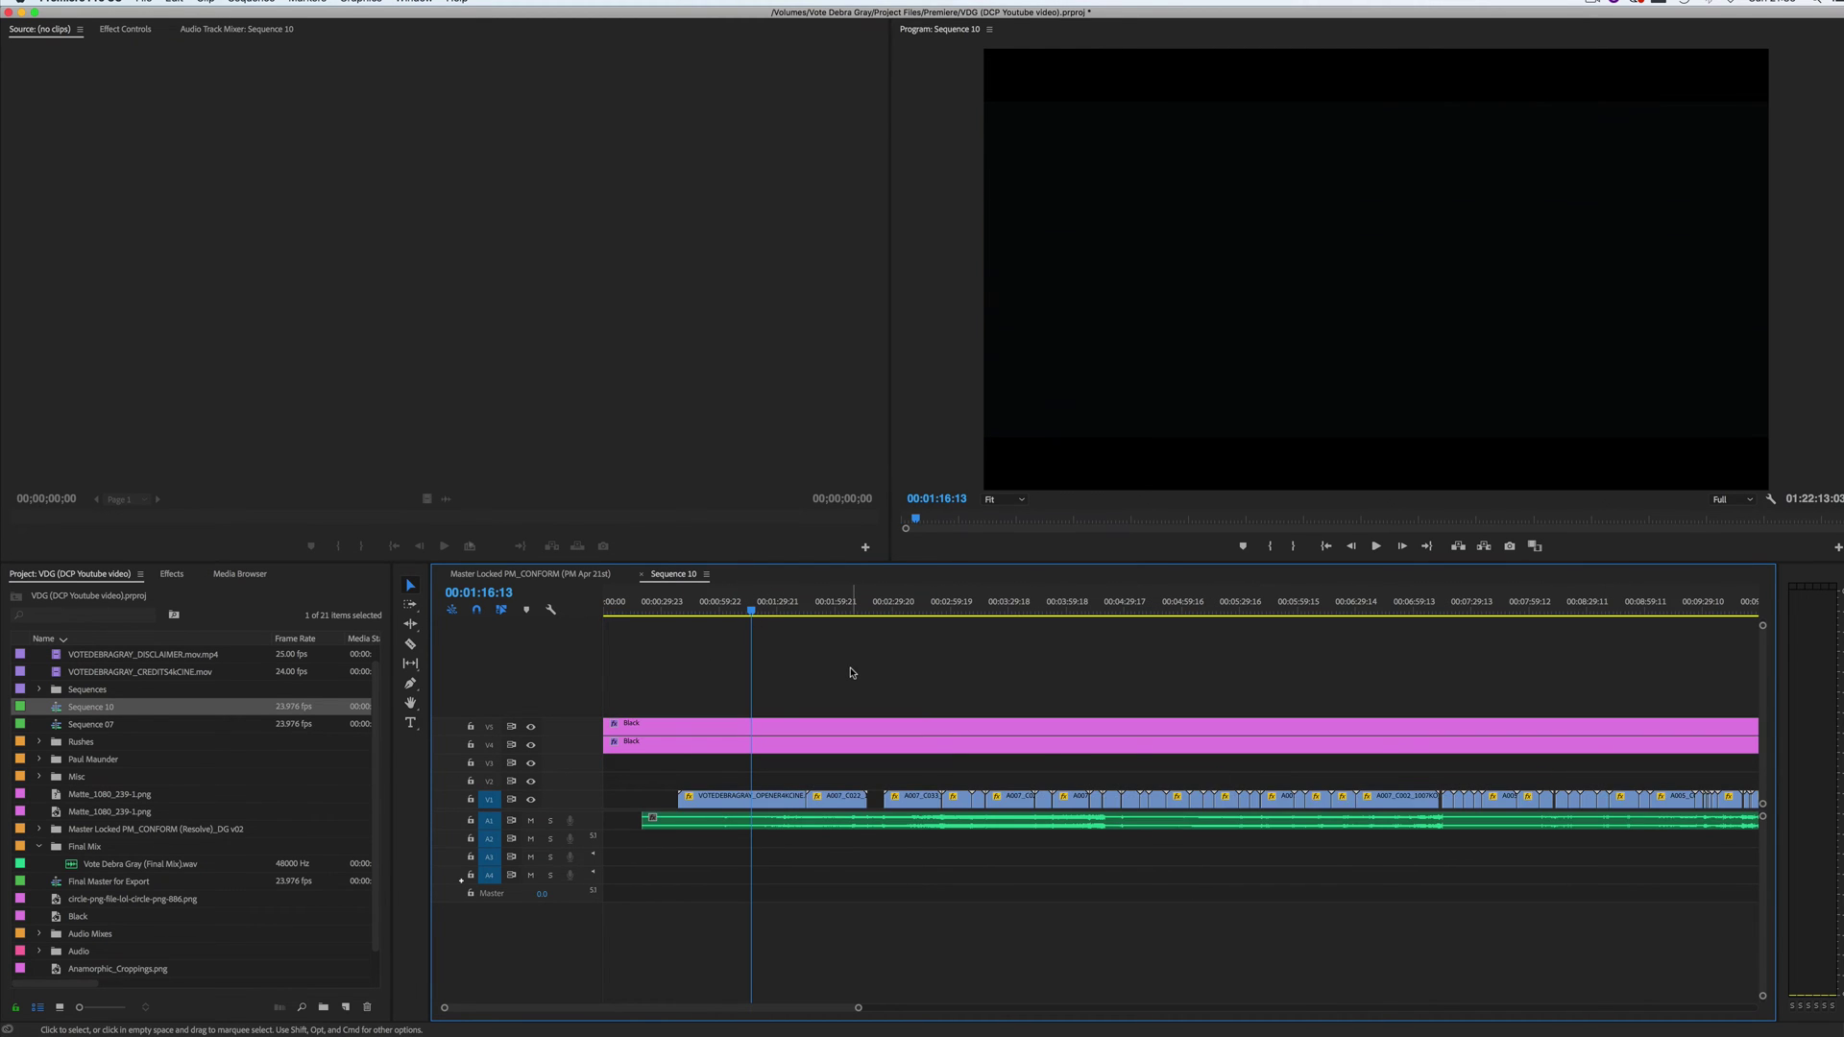
click(532, 746)
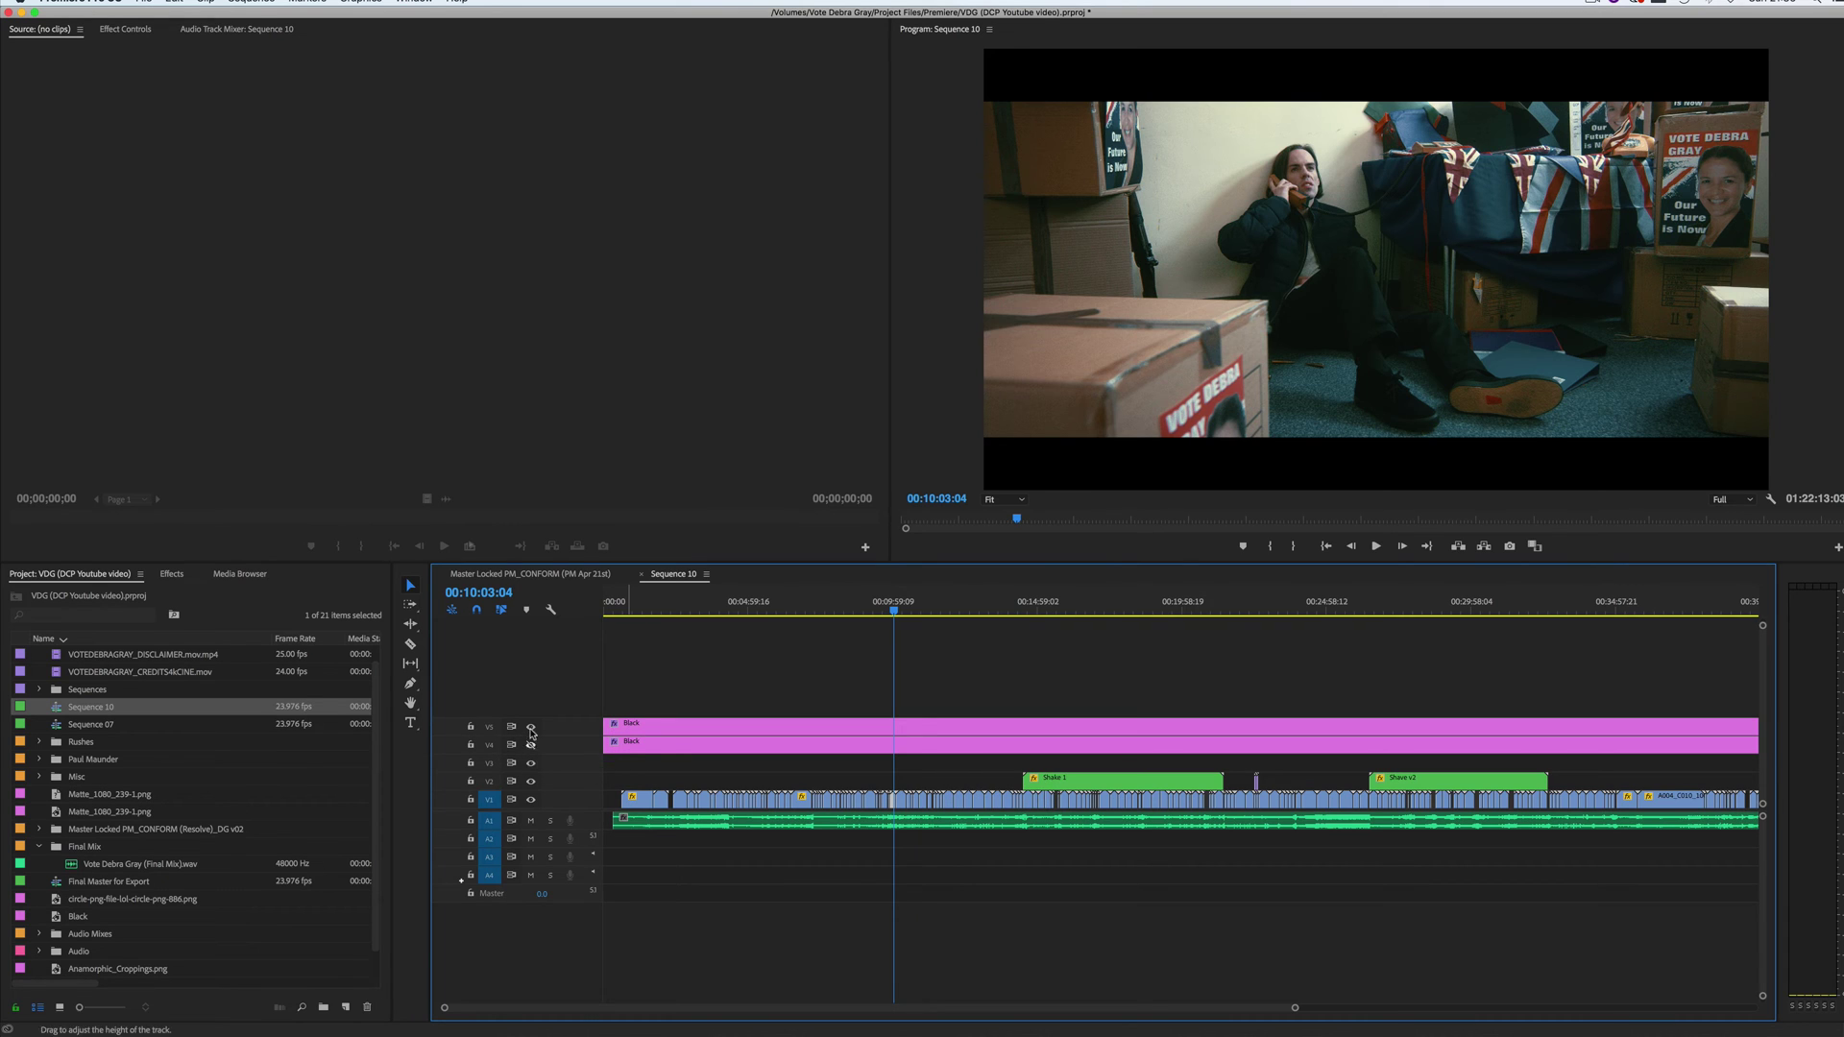
click(531, 727)
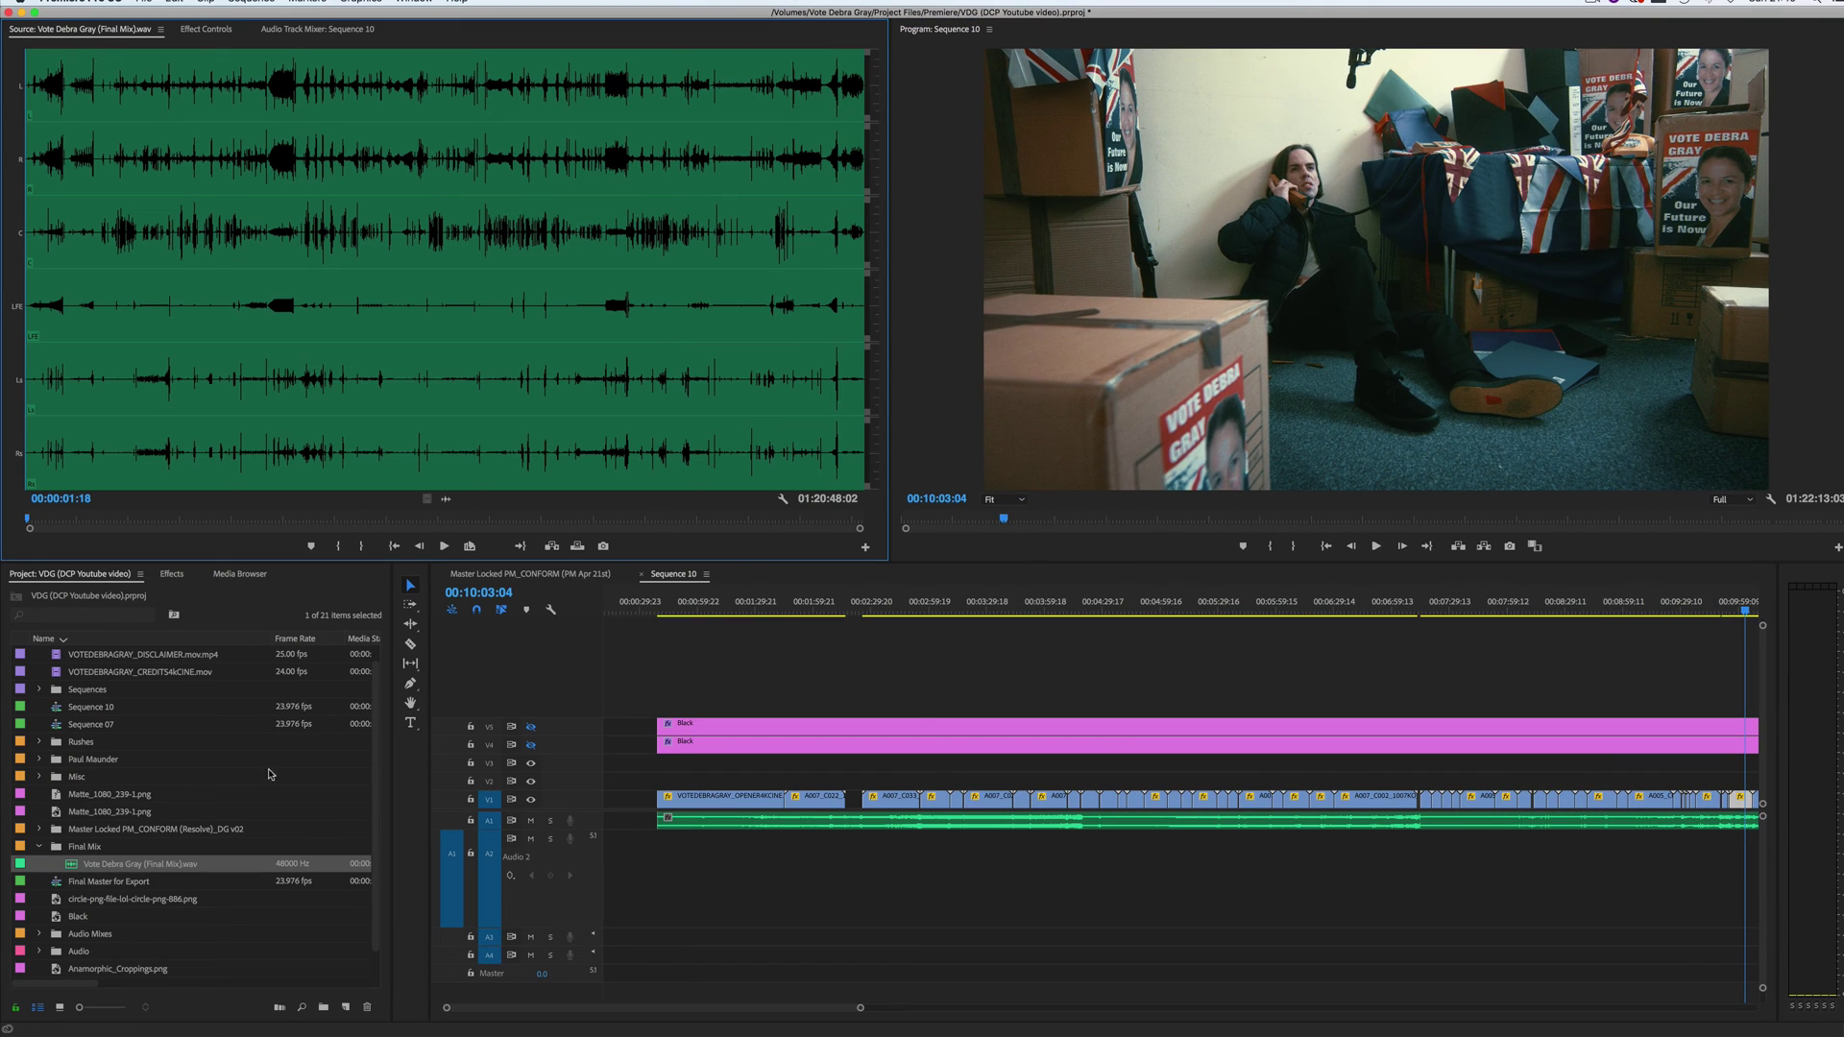
Step: Drag the Final Mix wav audio from the Source Monitor onto track A2
drag(445, 498, 663, 865)
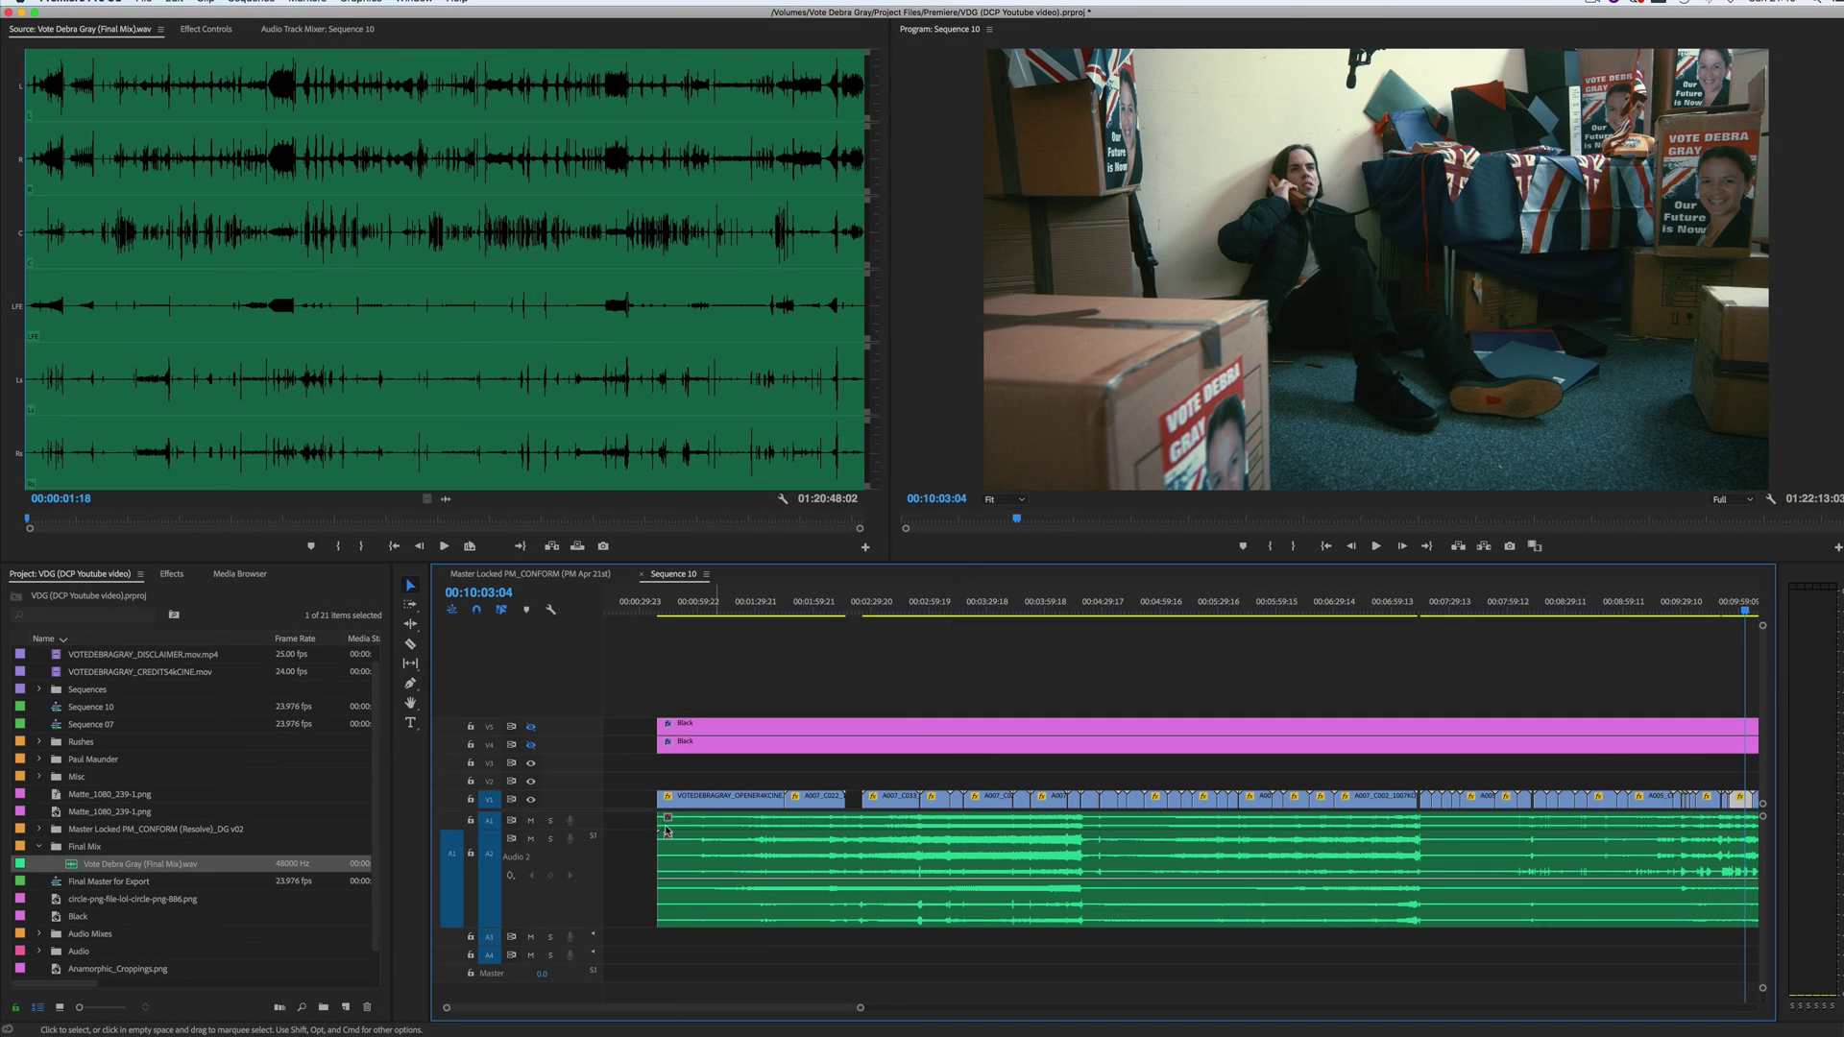
Step: Mute A1 and set up an Apple ProRes 422 export at 23.976 fps
click(530, 820)
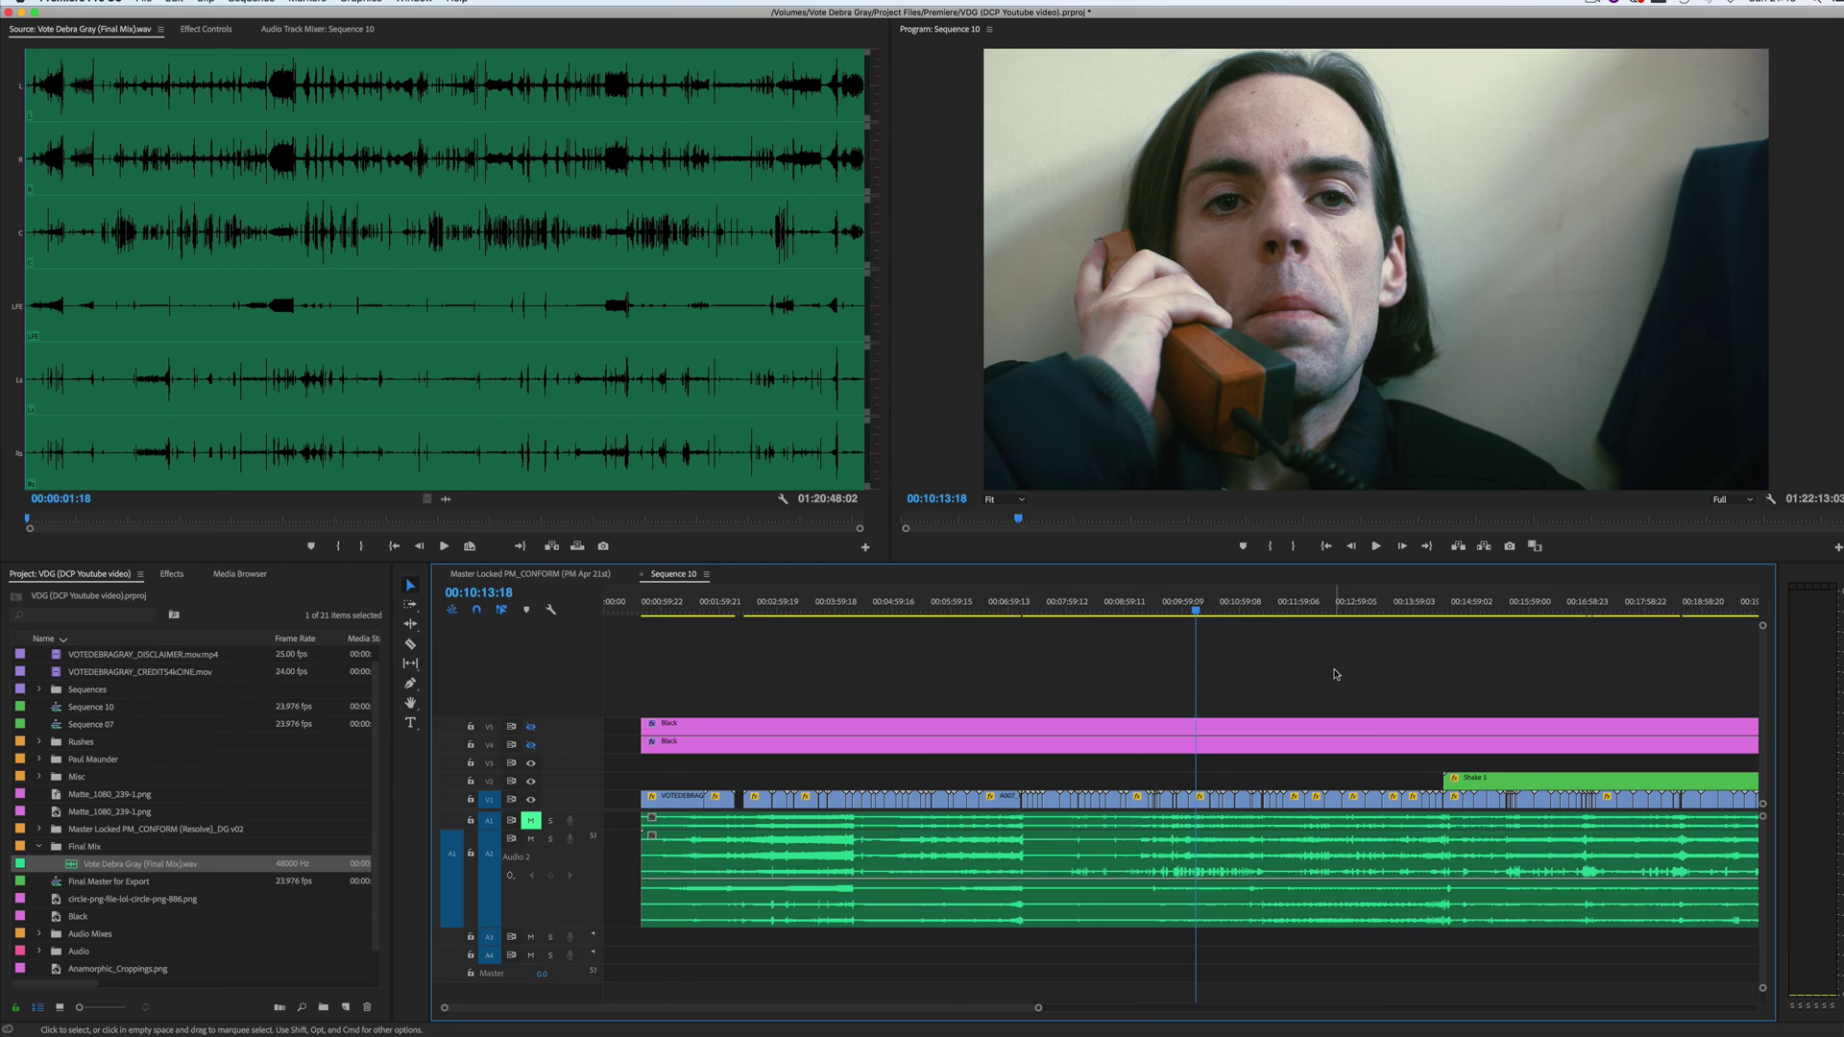
key(super+m)
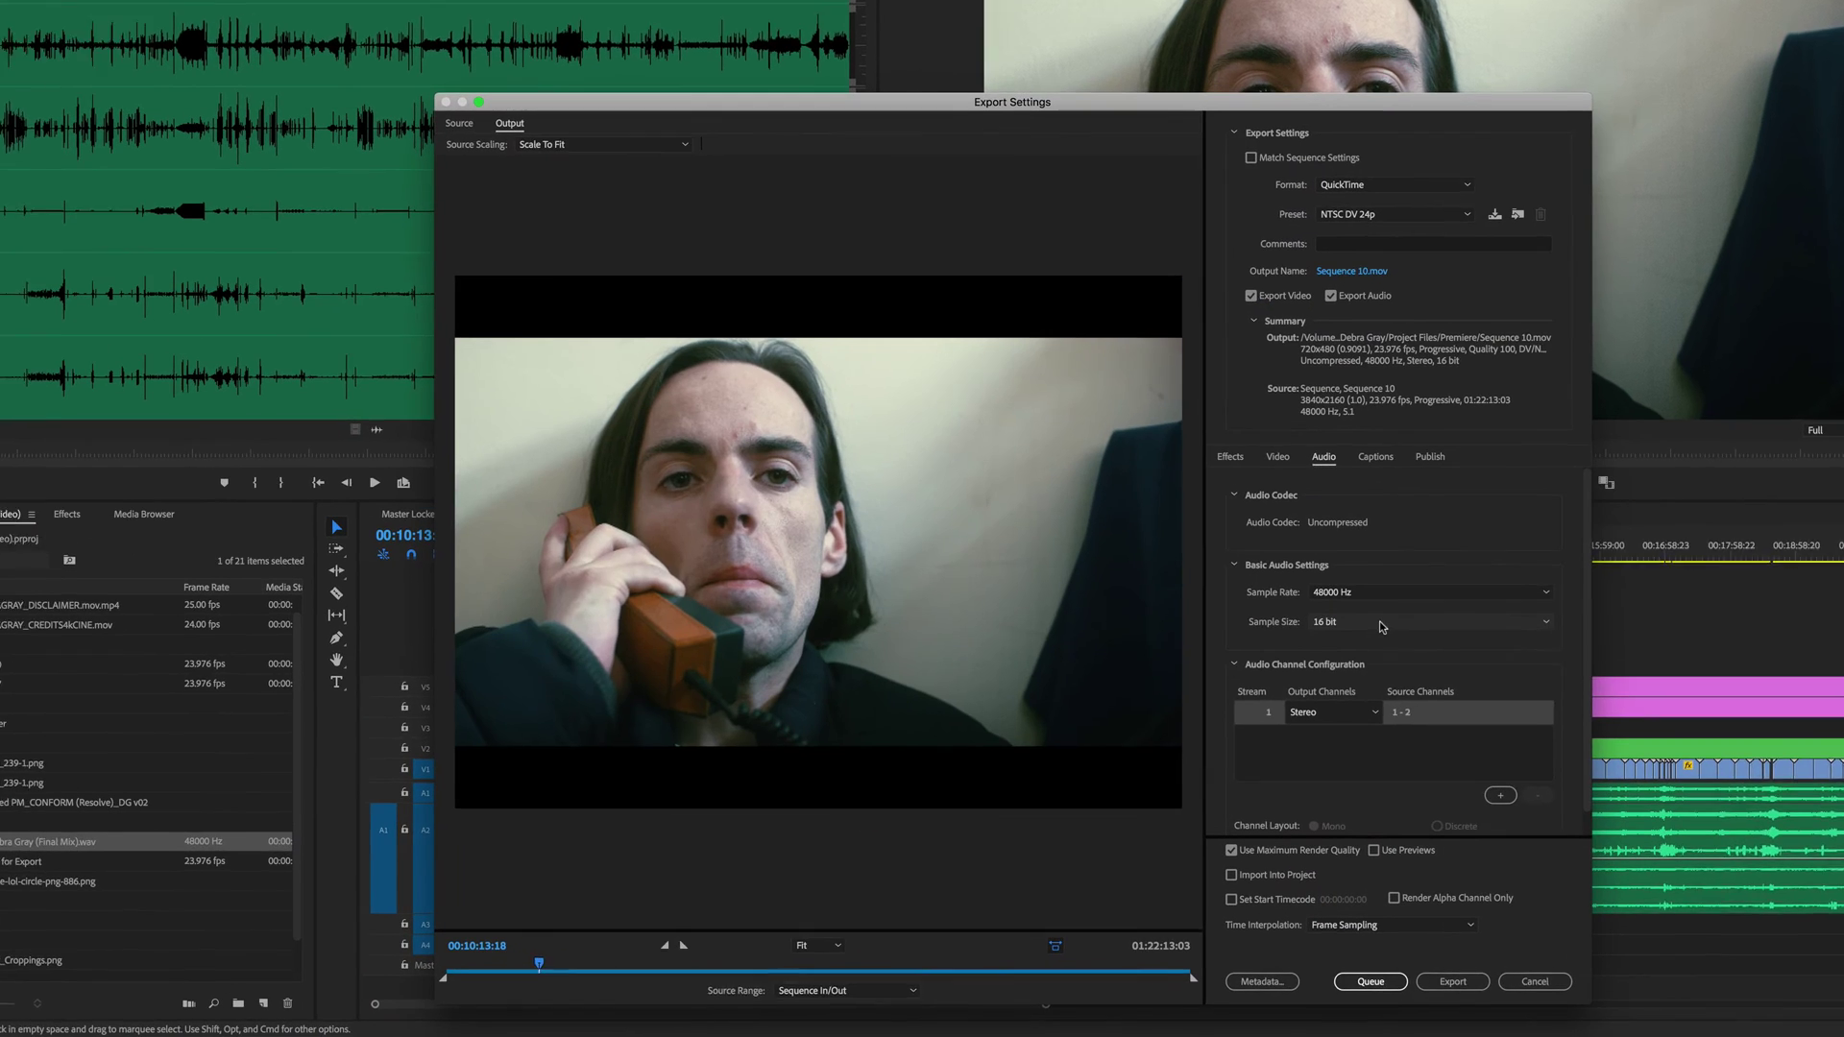
click(1314, 309)
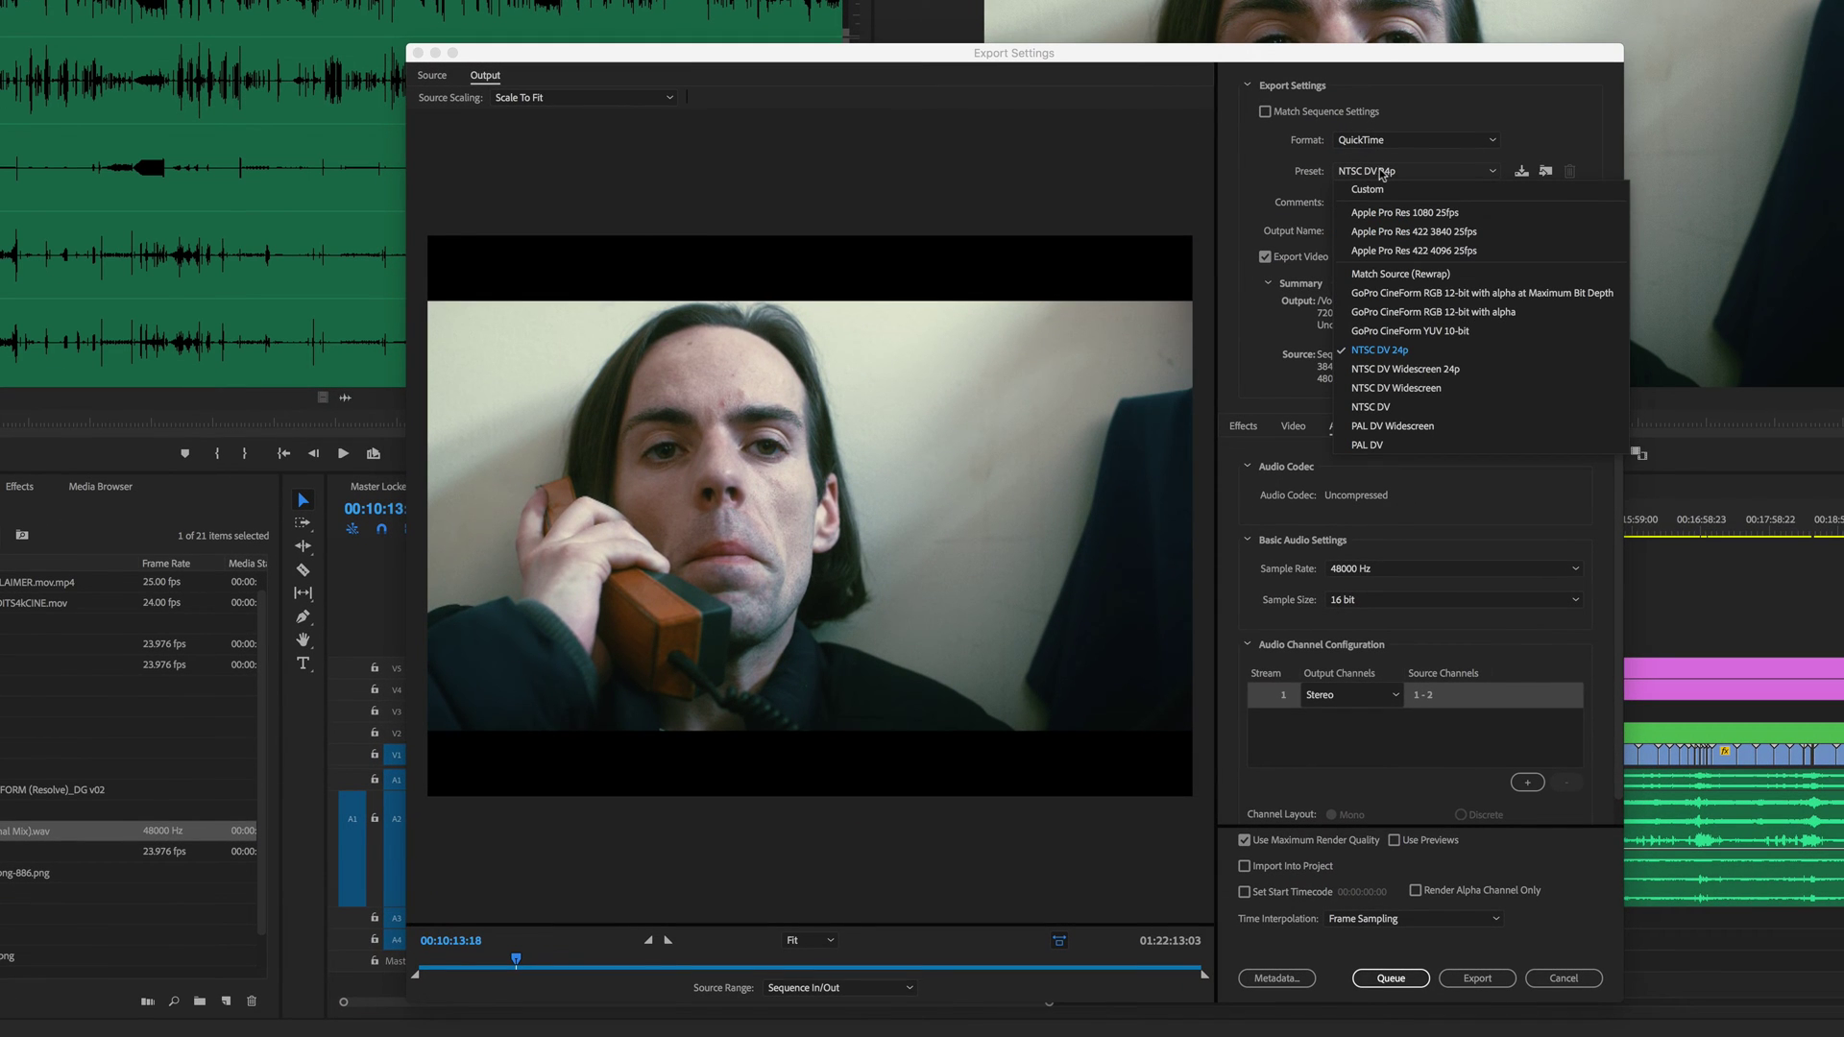
click(1467, 231)
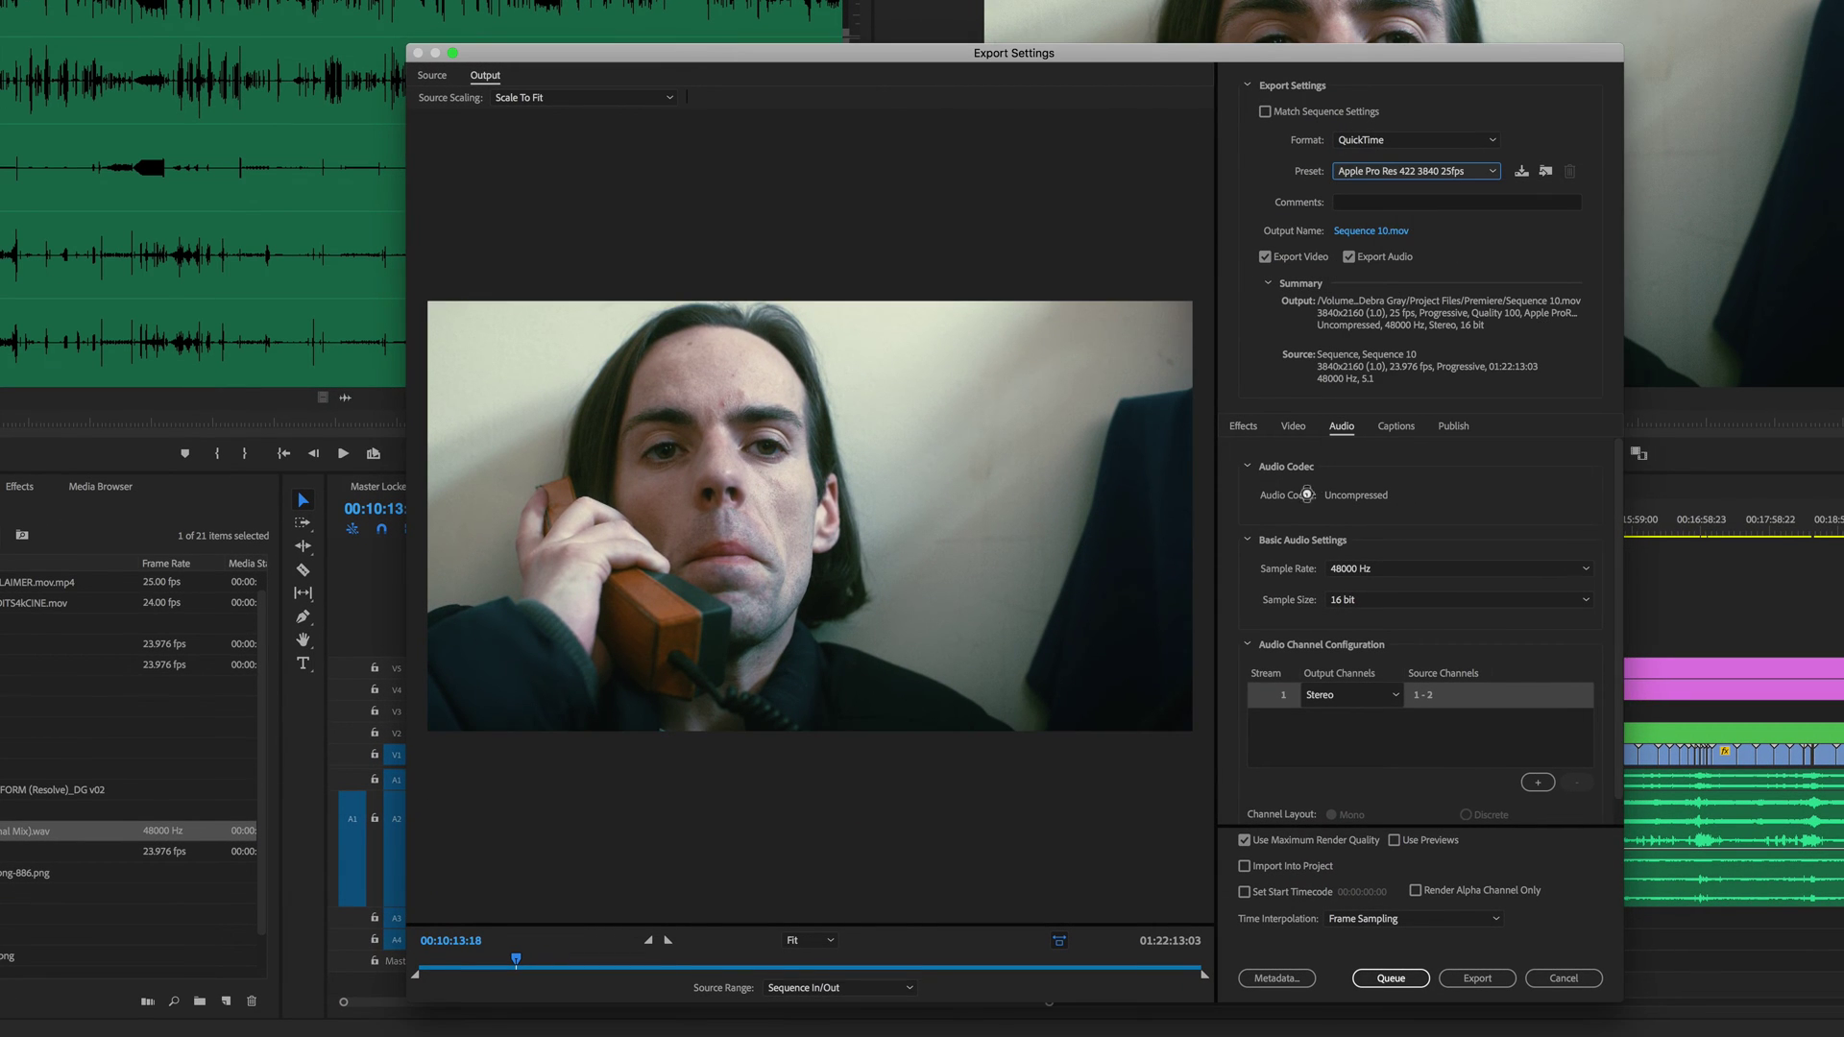
click(1294, 427)
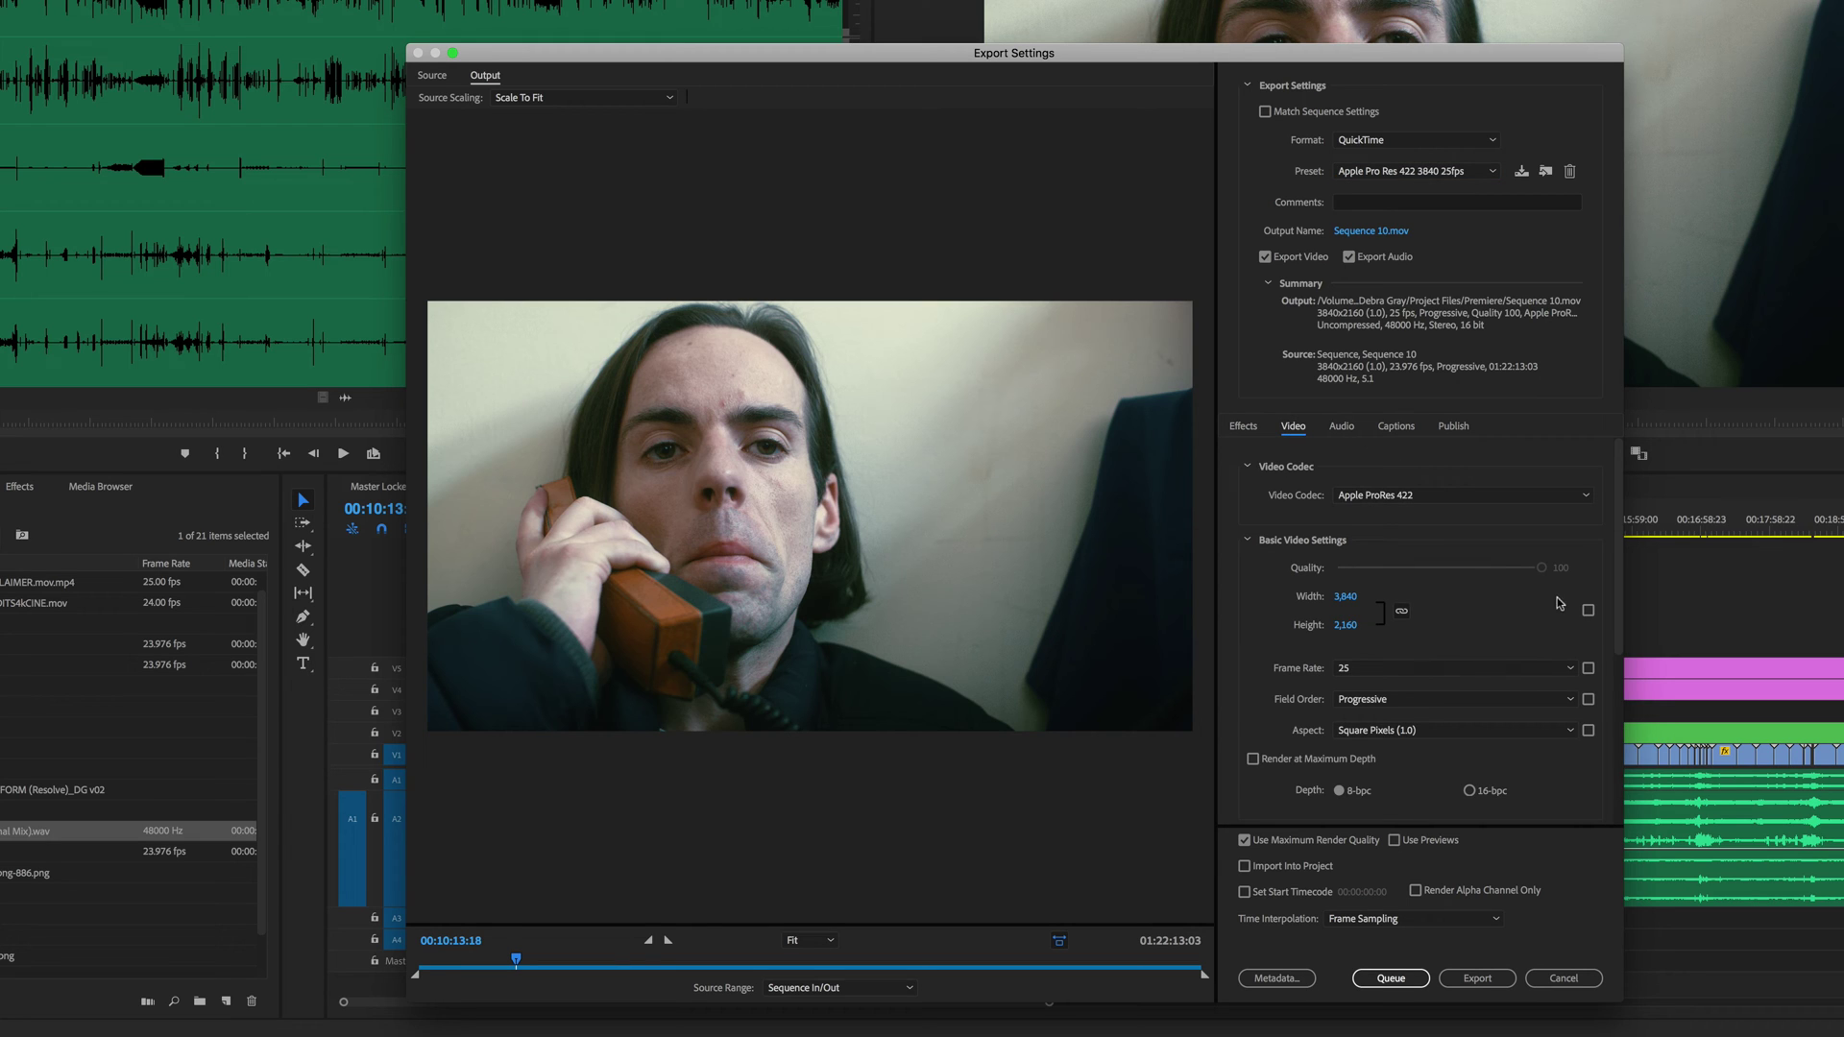
click(1405, 667)
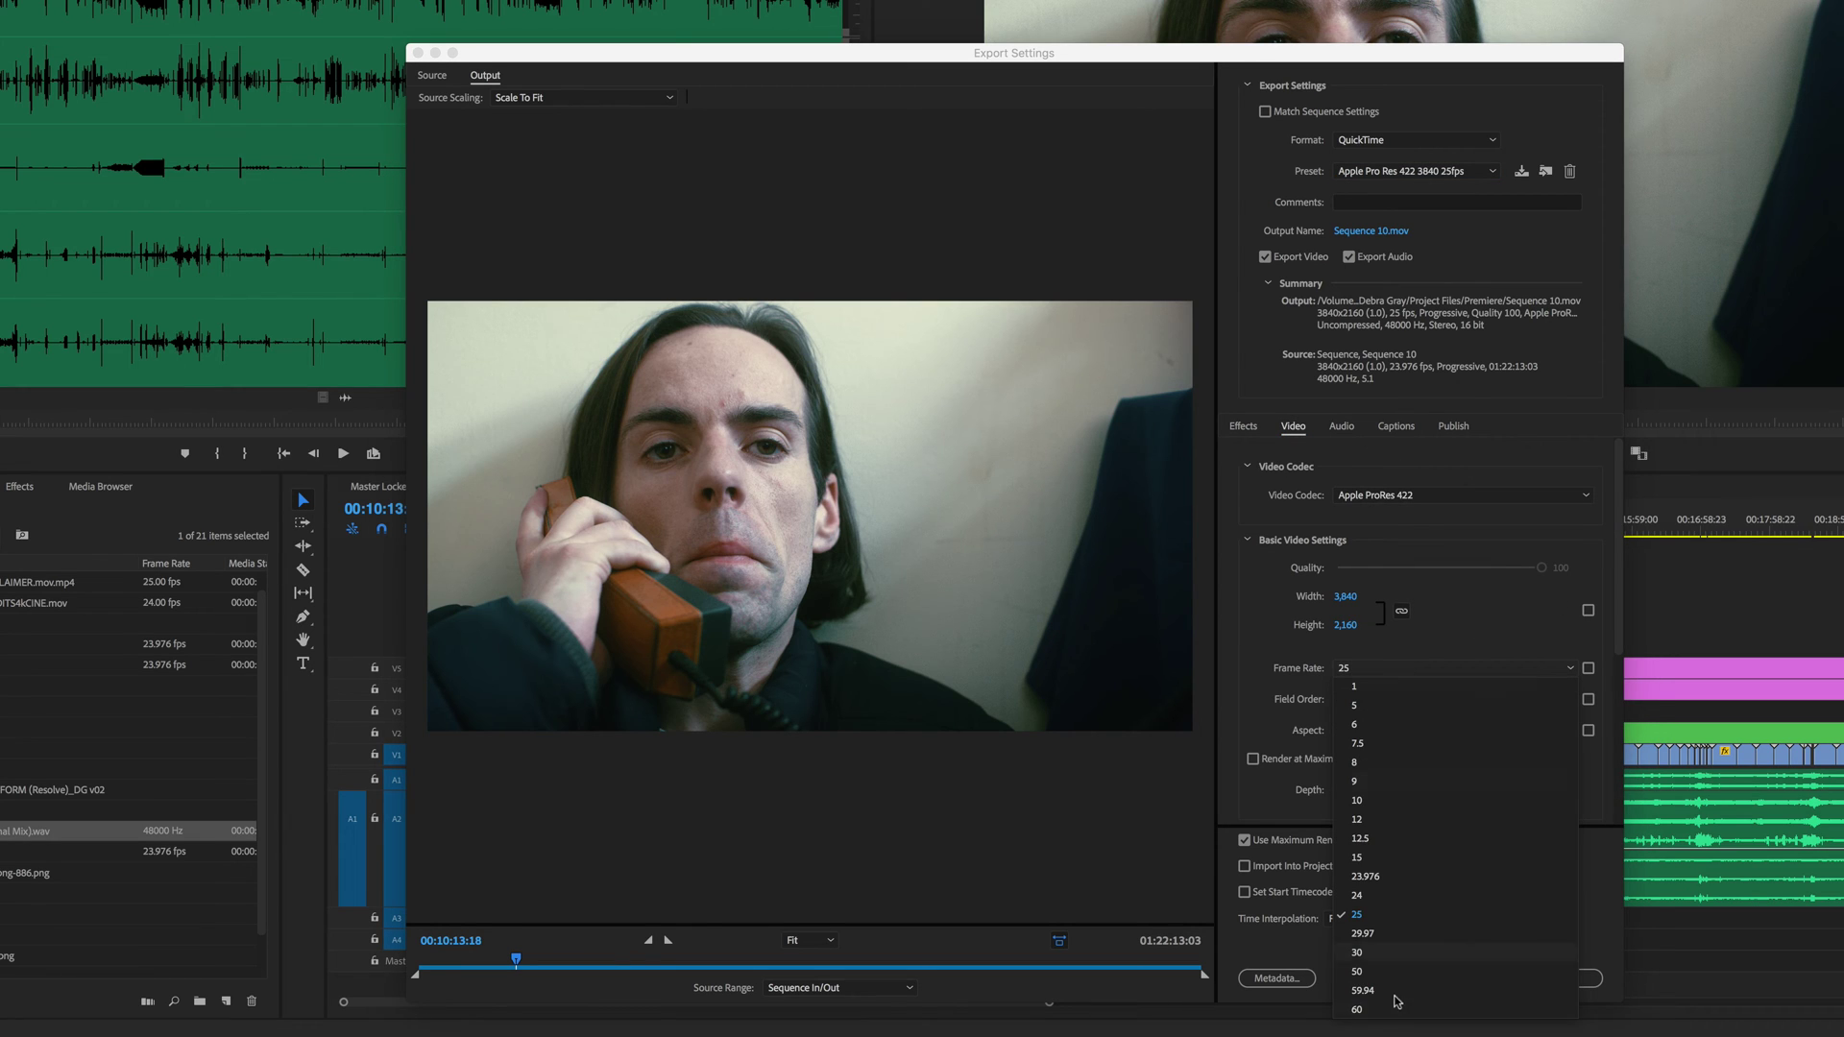
click(1379, 878)
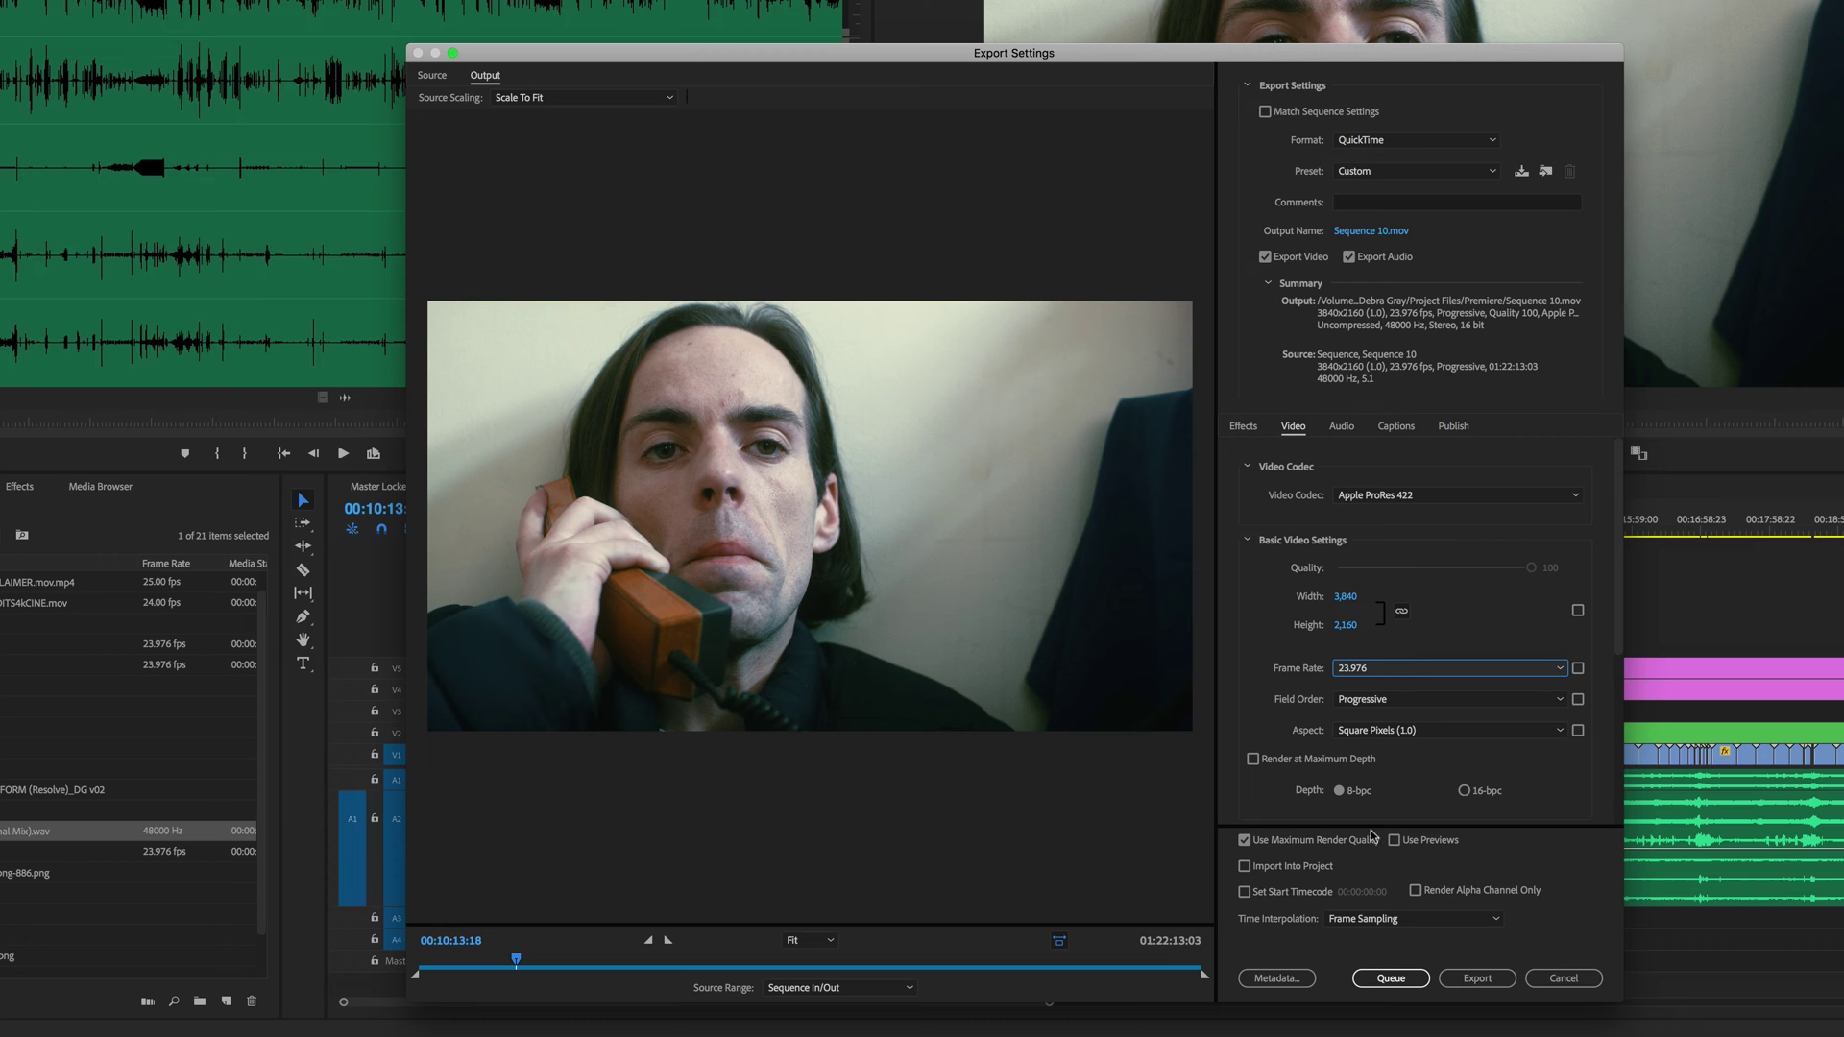
Step: Set the export audio to 24-bit sample size with 5.1 output channels
click(1341, 426)
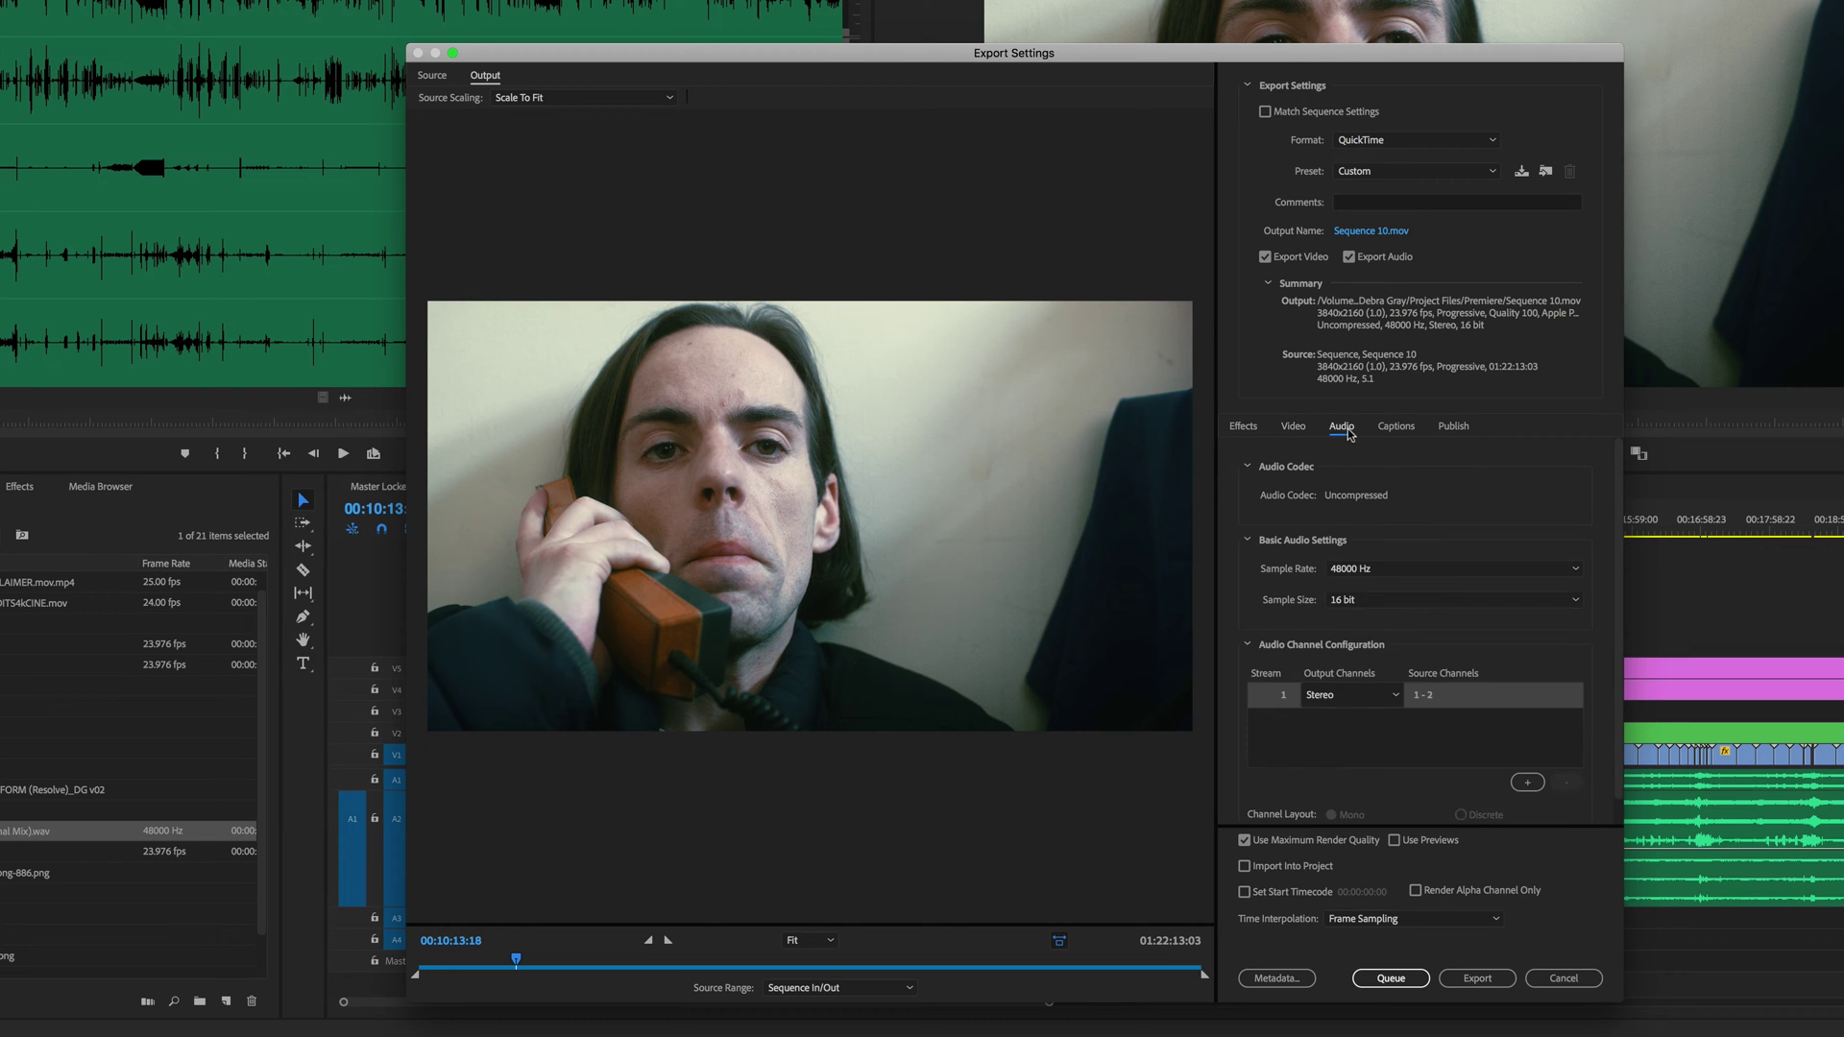
click(1379, 600)
click(1361, 656)
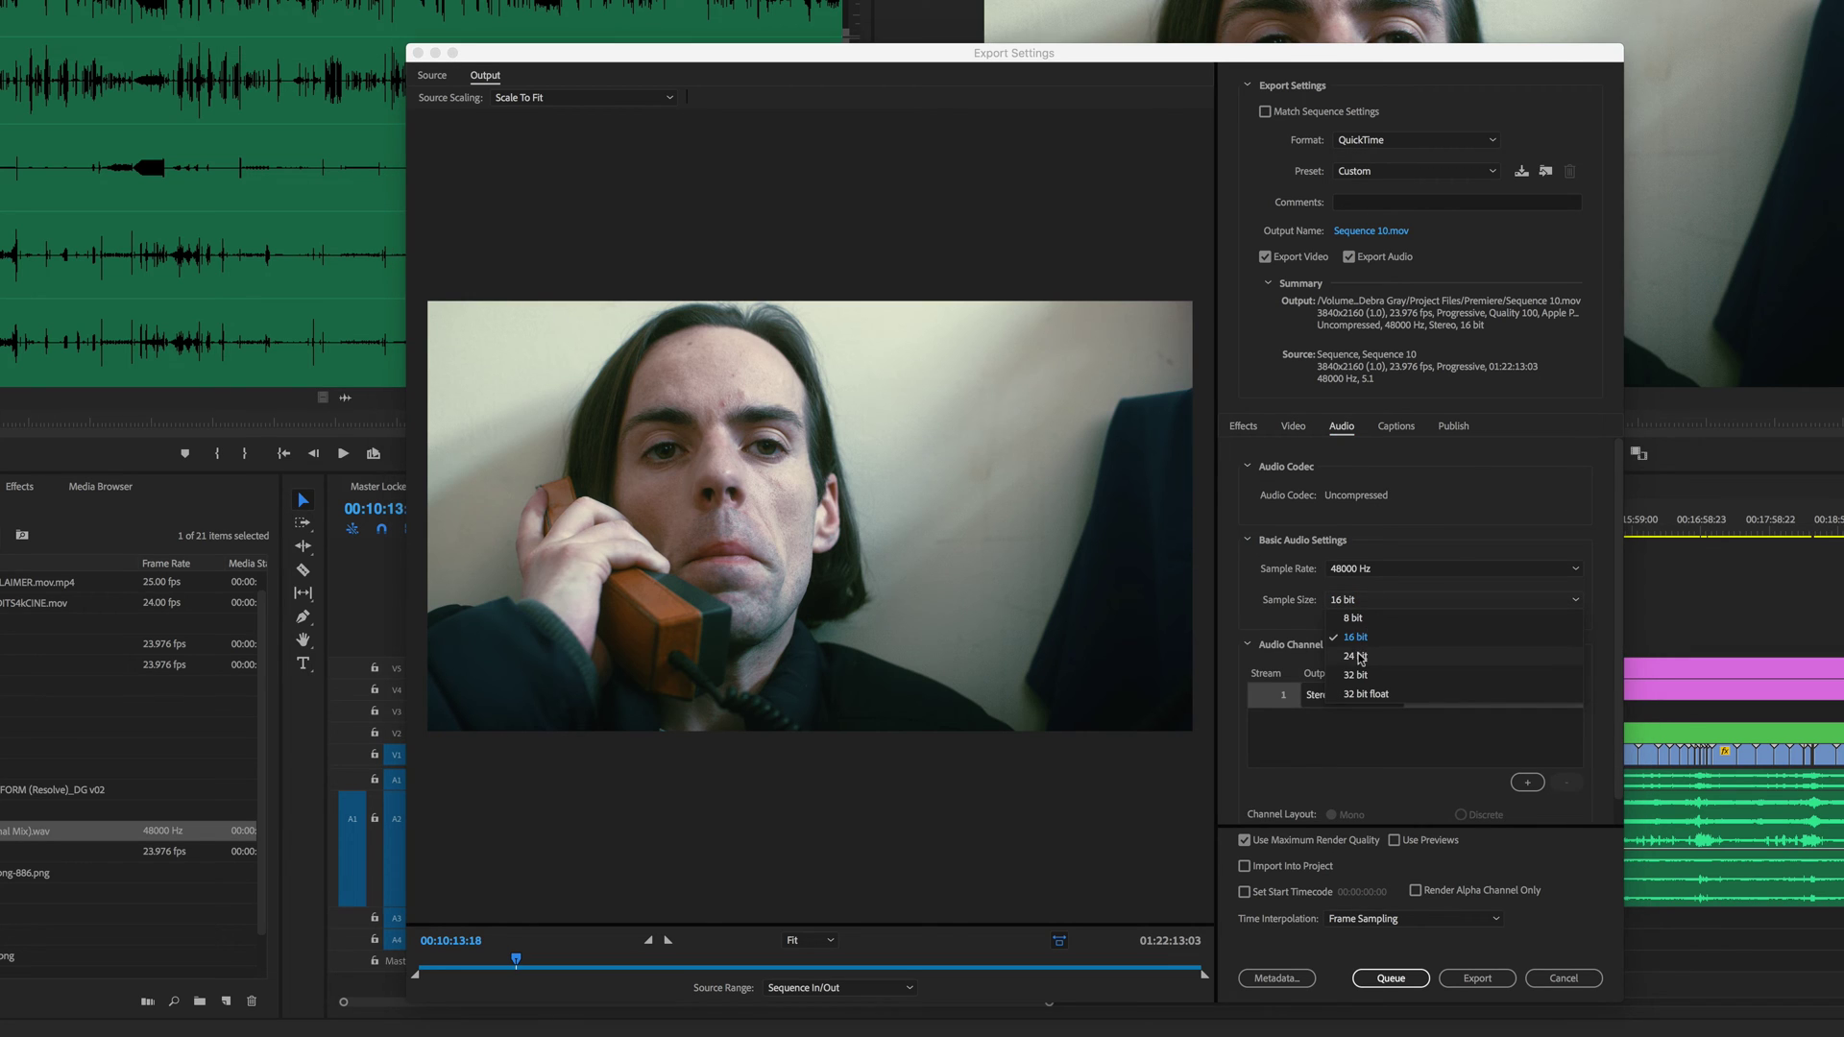
click(1364, 695)
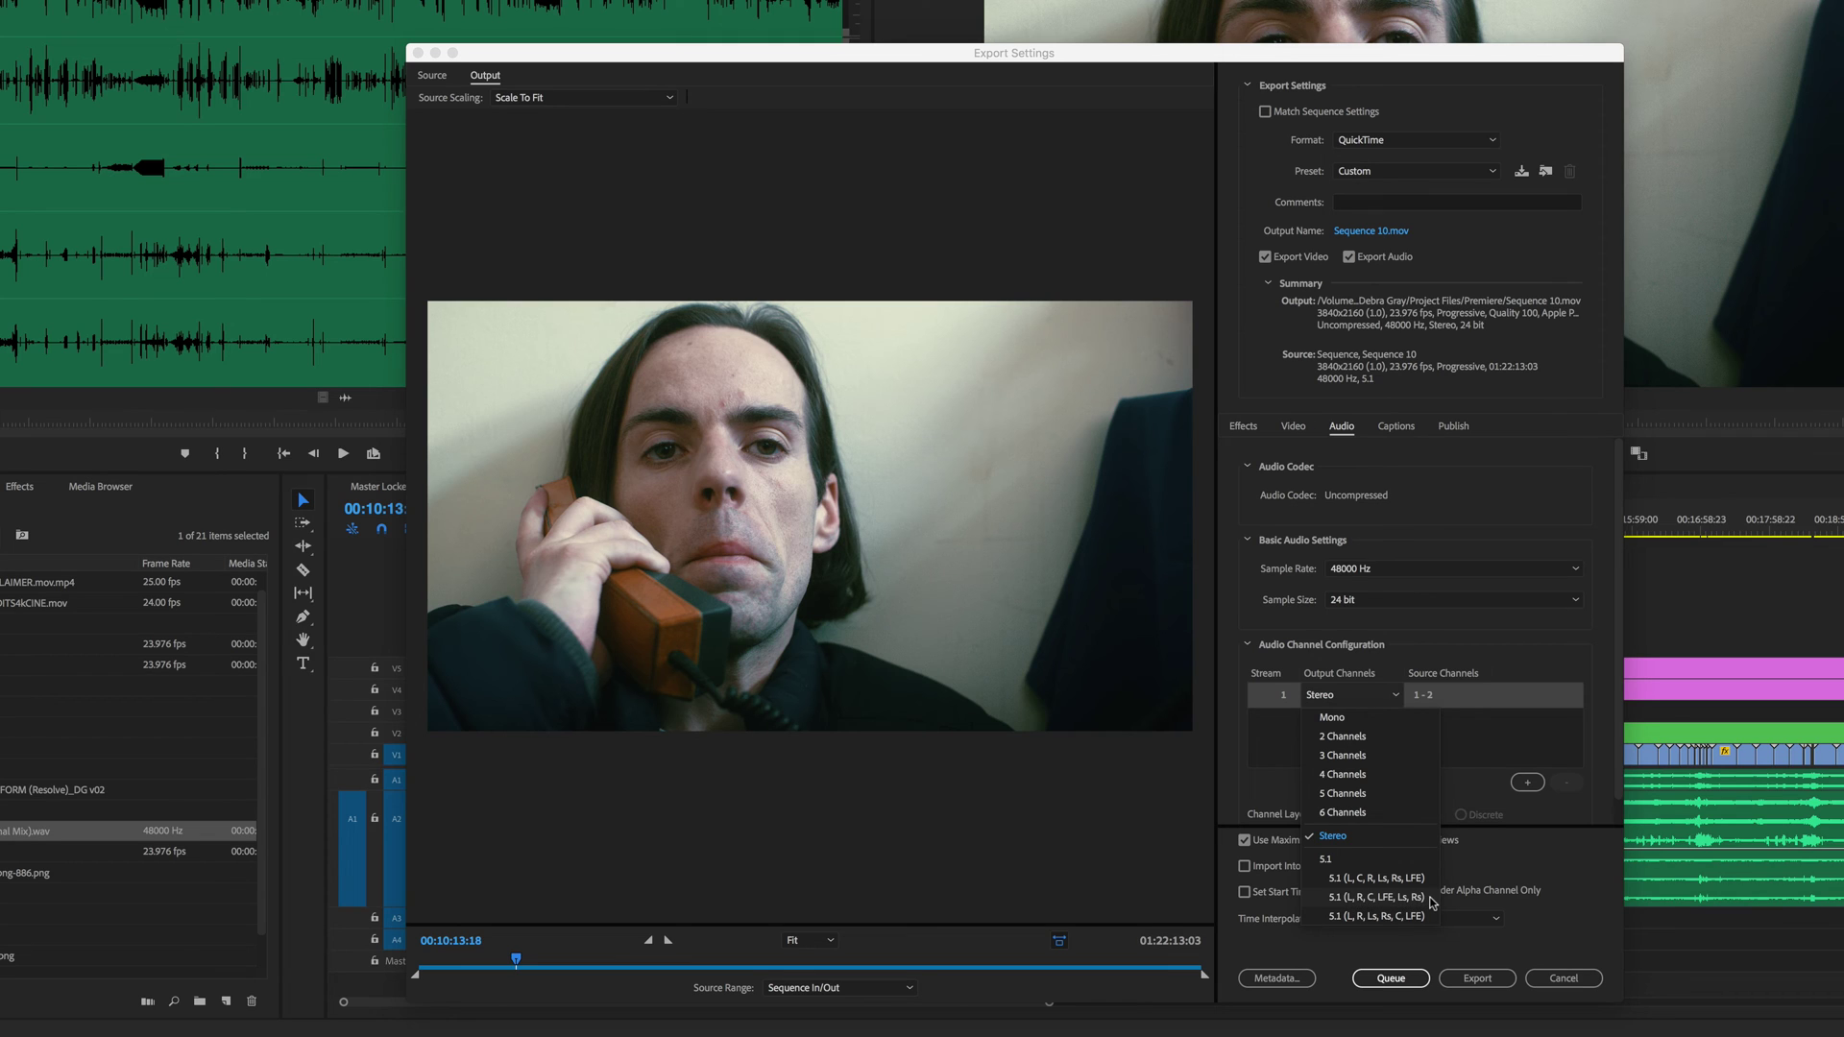
click(1422, 898)
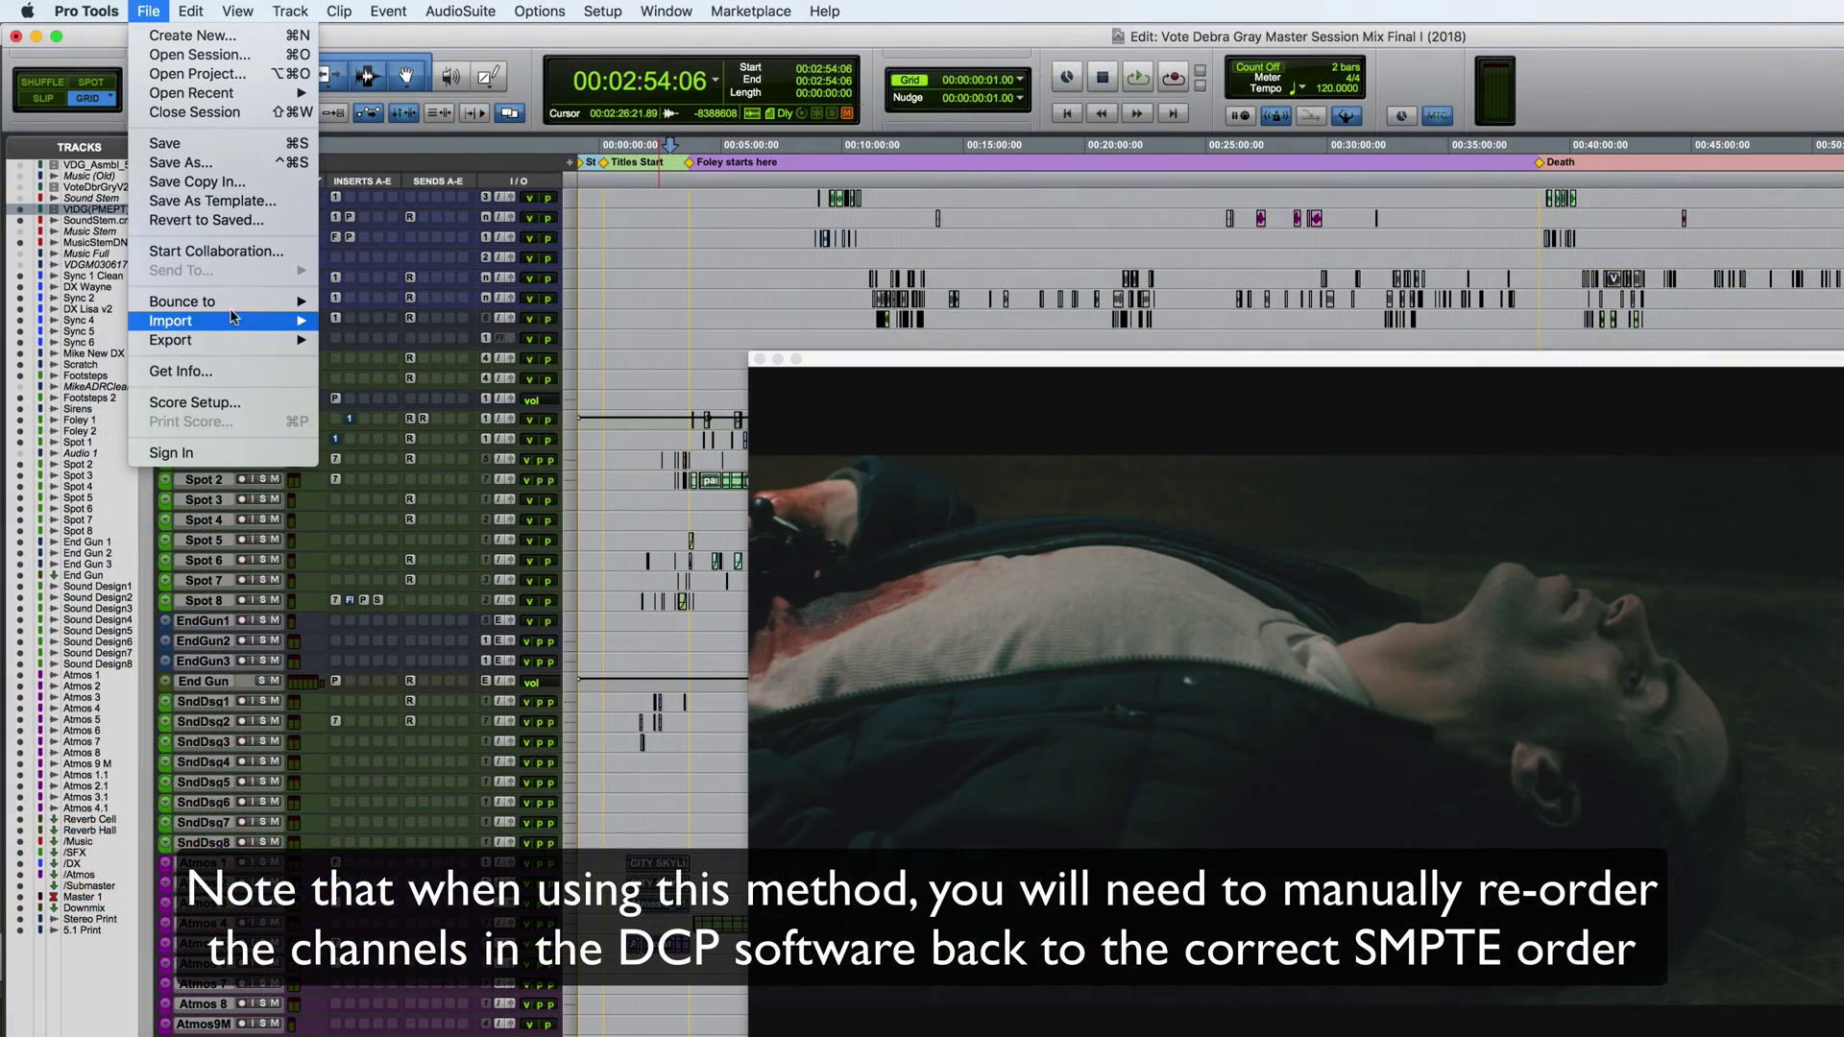
Step: Choose File > Bounce to > QuickTime to bring up the 5.1 main mix's bounce settings
mouse_move(227, 309)
click(380, 320)
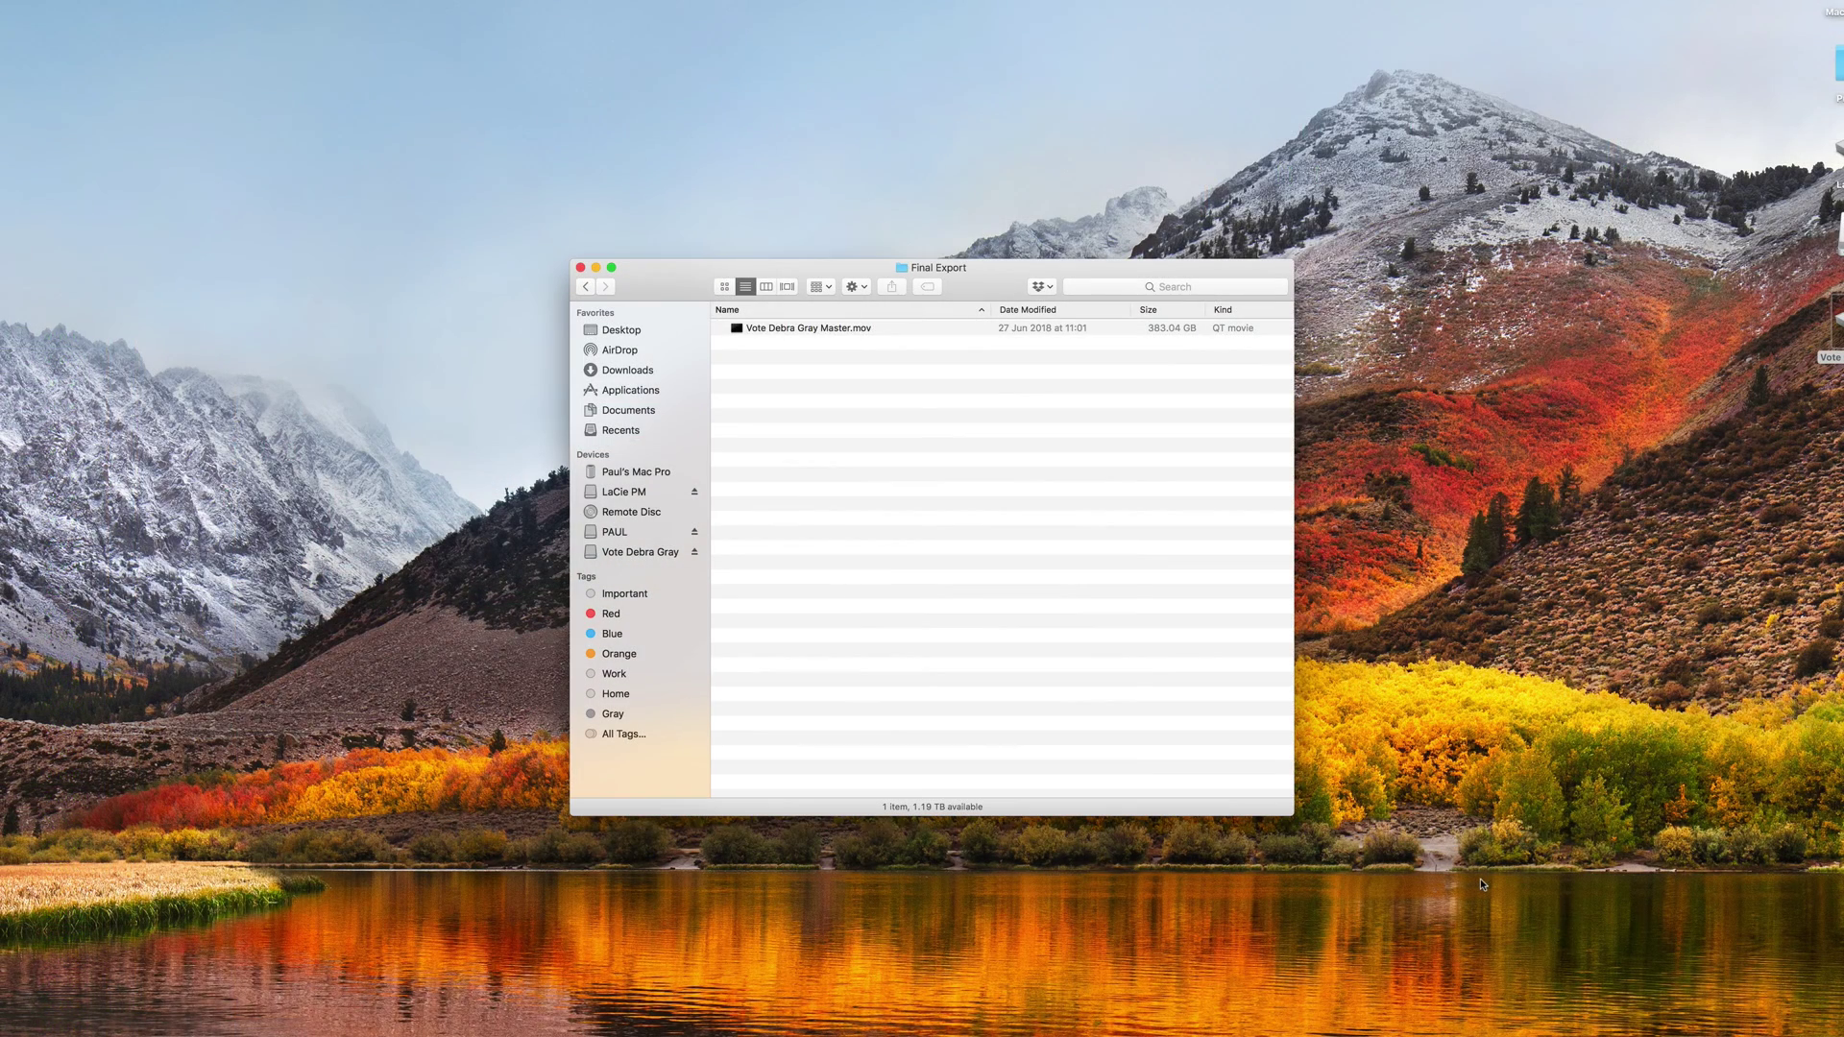
Step: Switch to Safari on dcpomatic.com and go to its Download page
key(super+Tab)
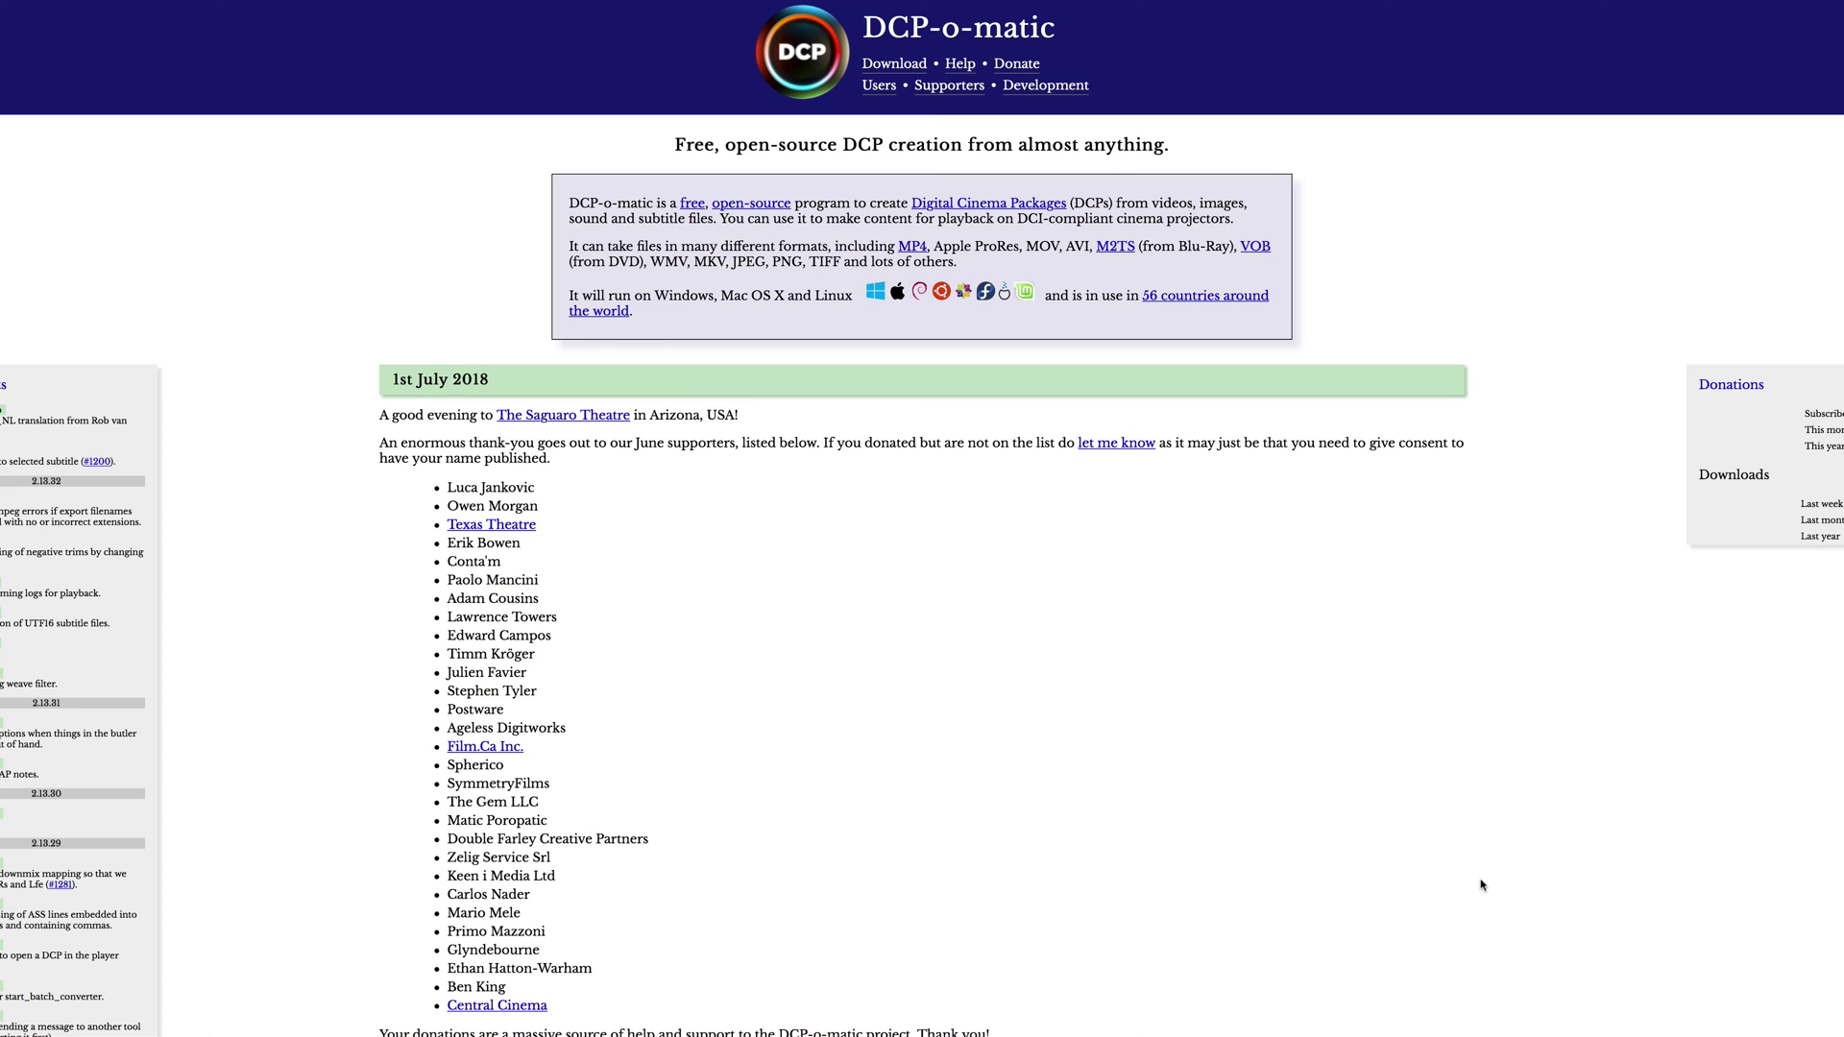
click(902, 66)
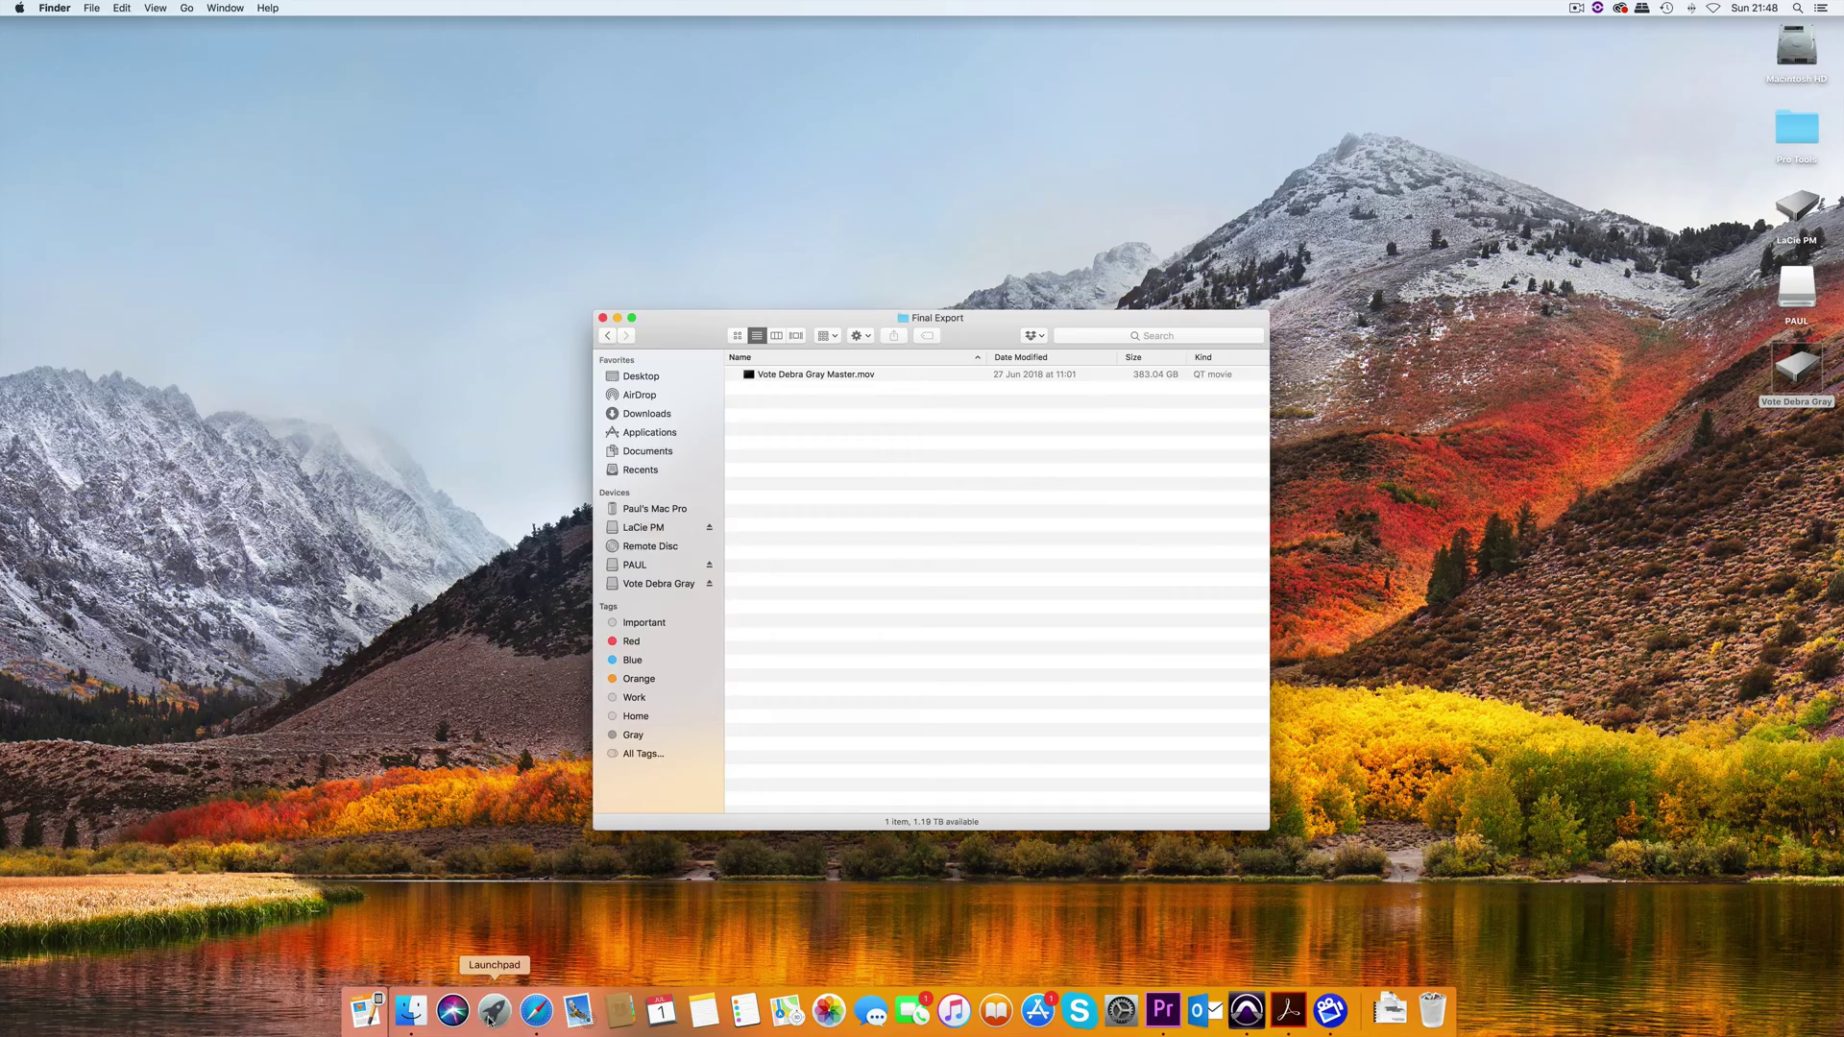
click(490, 1020)
Step: Launch DCP-o-matic 2 and start a new film named 'Vote Debra Gray Final Cinema Master'
text(dcp)
key(Return)
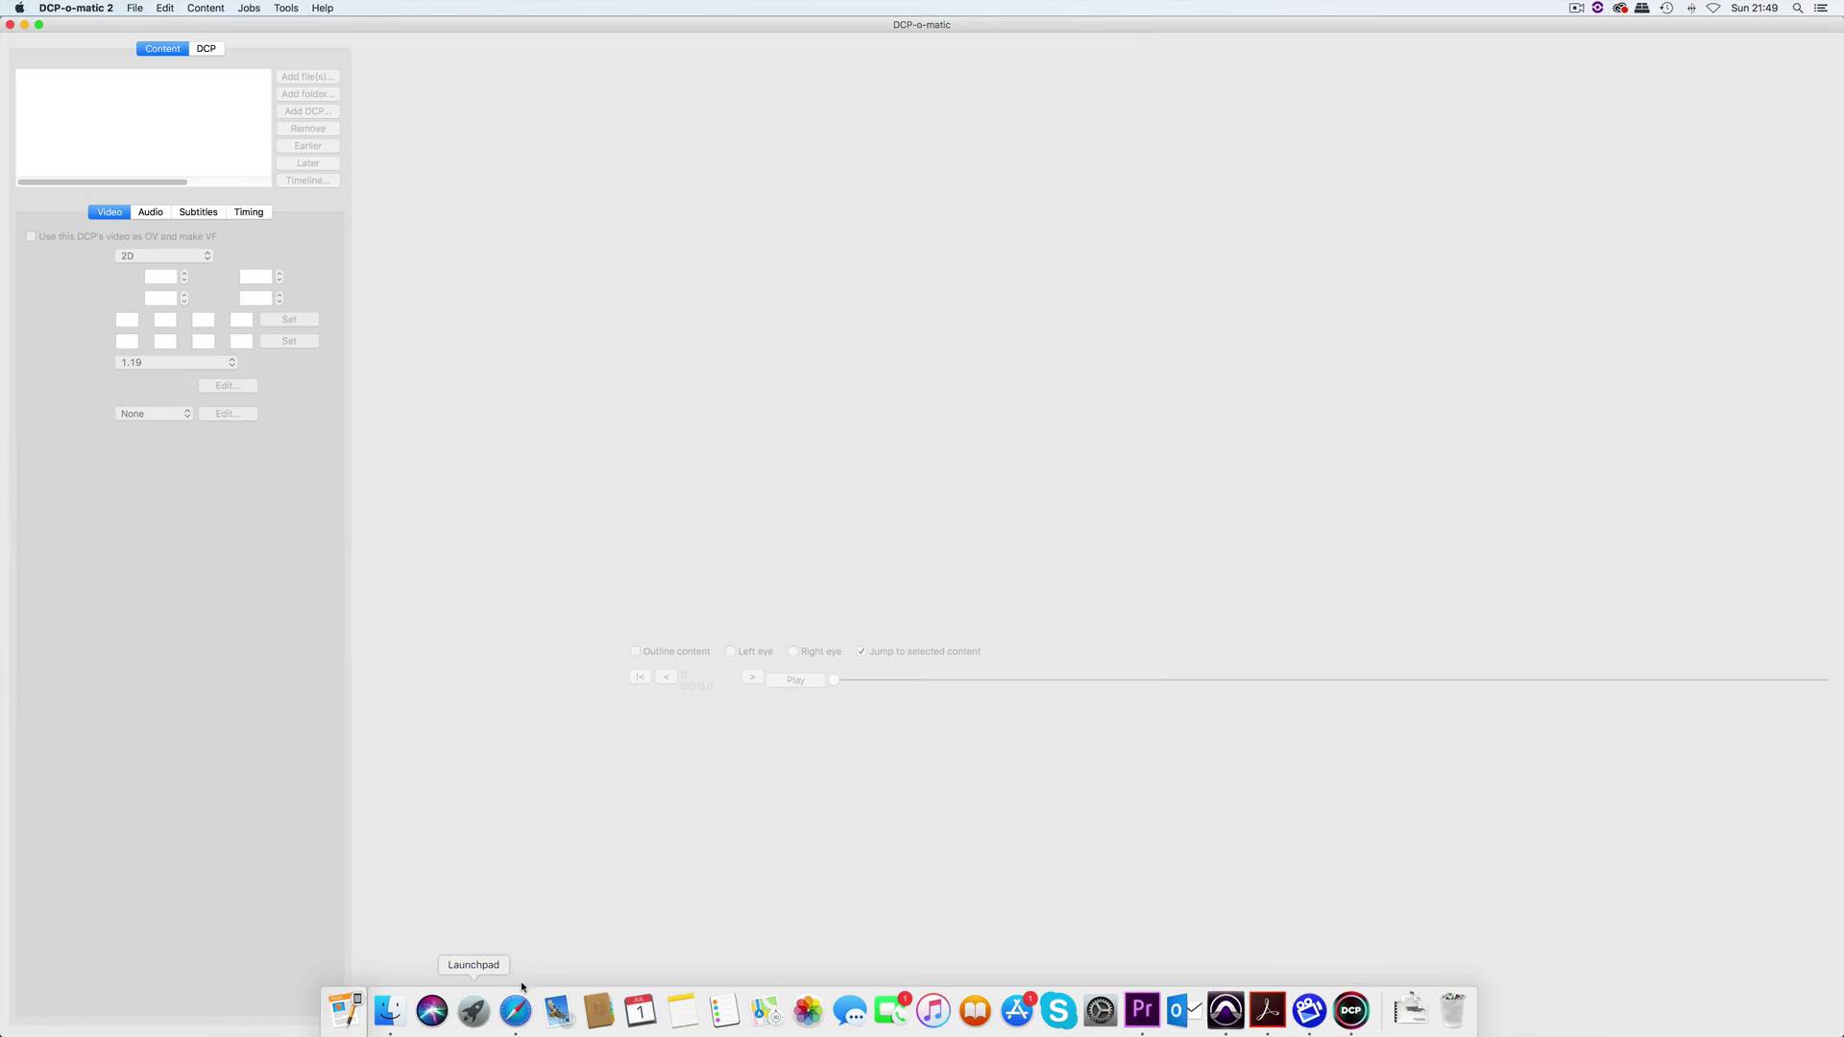
click(133, 6)
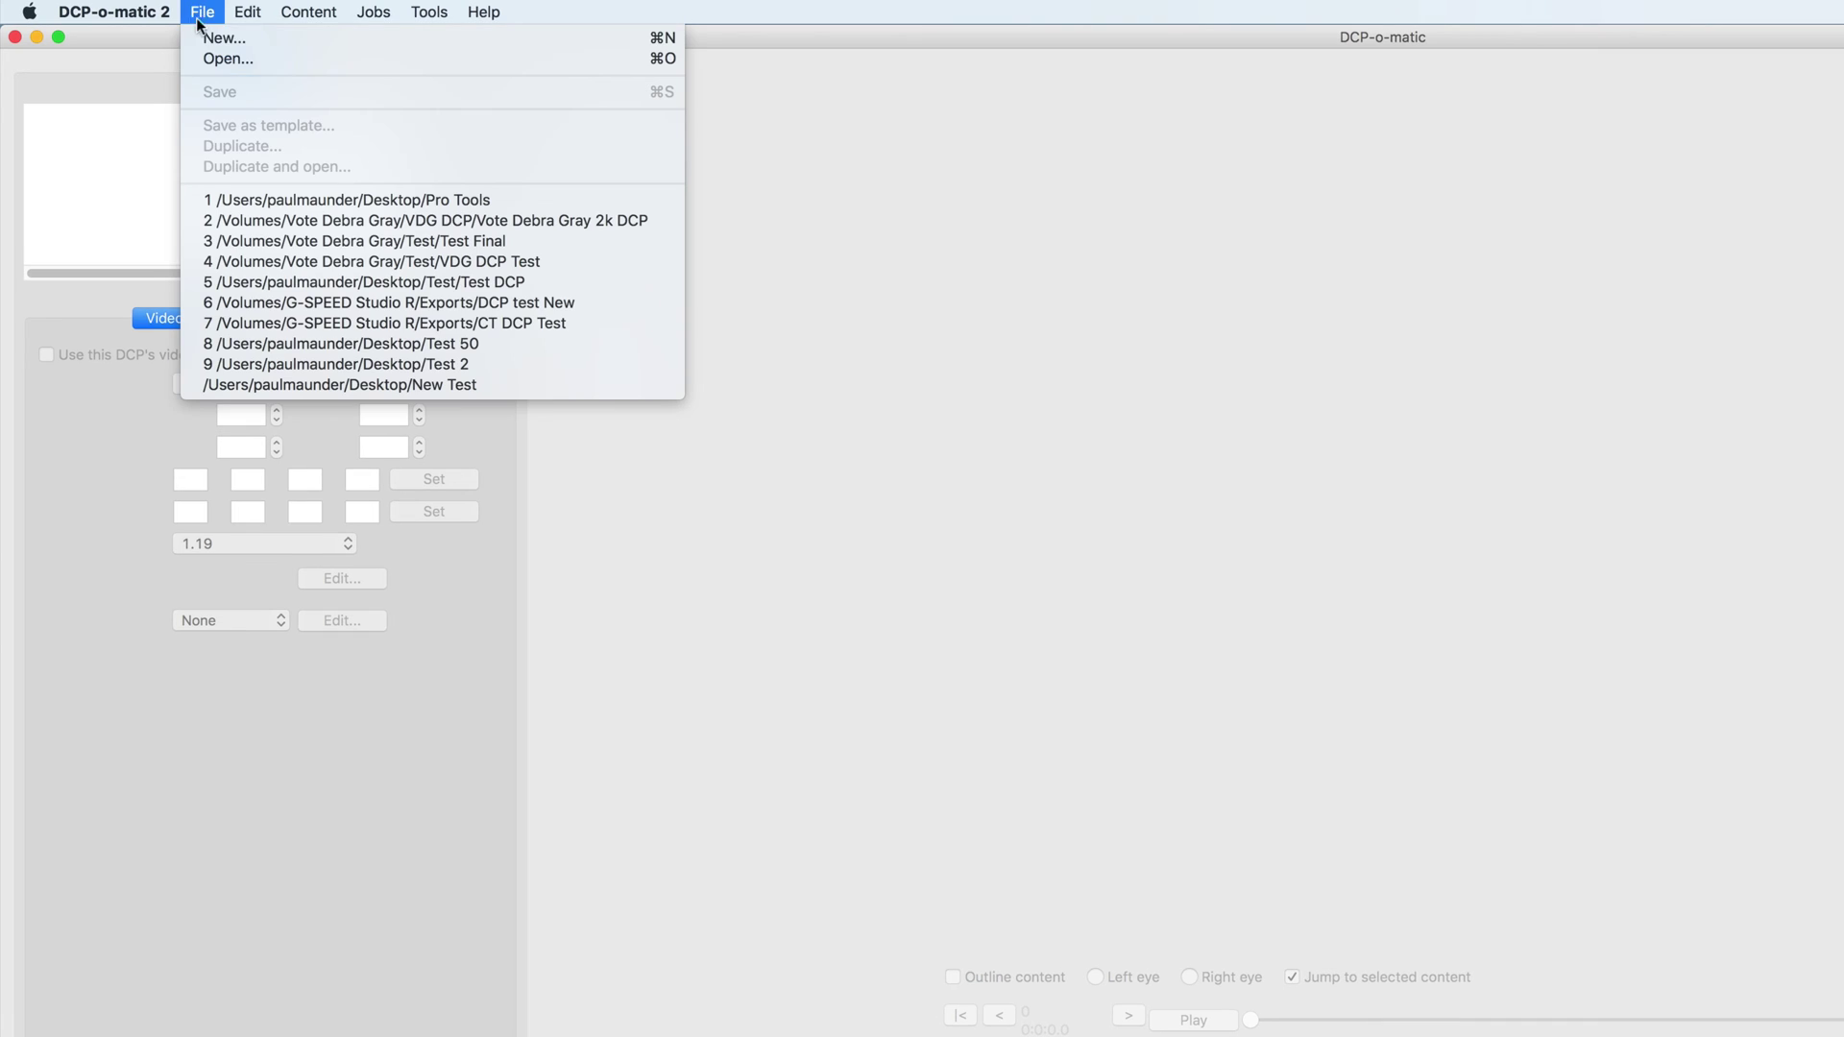
click(221, 34)
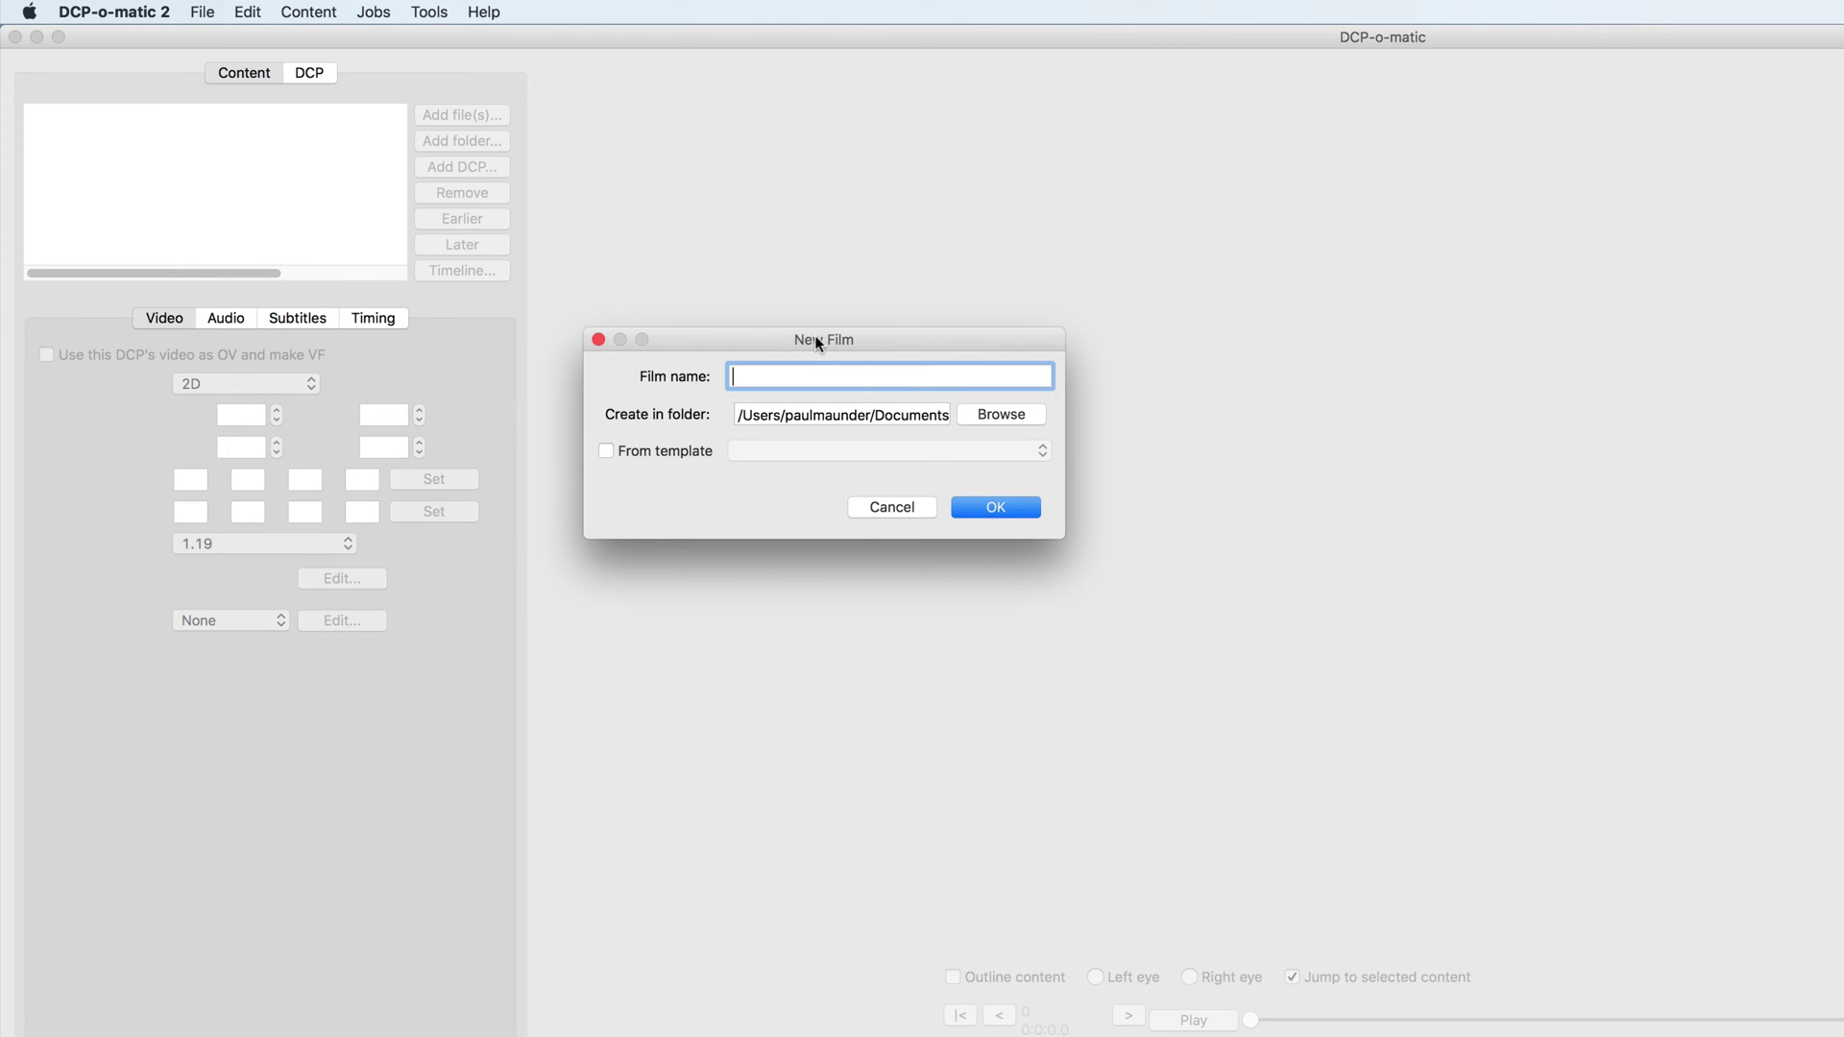
text(Vote Debra Gray Final)
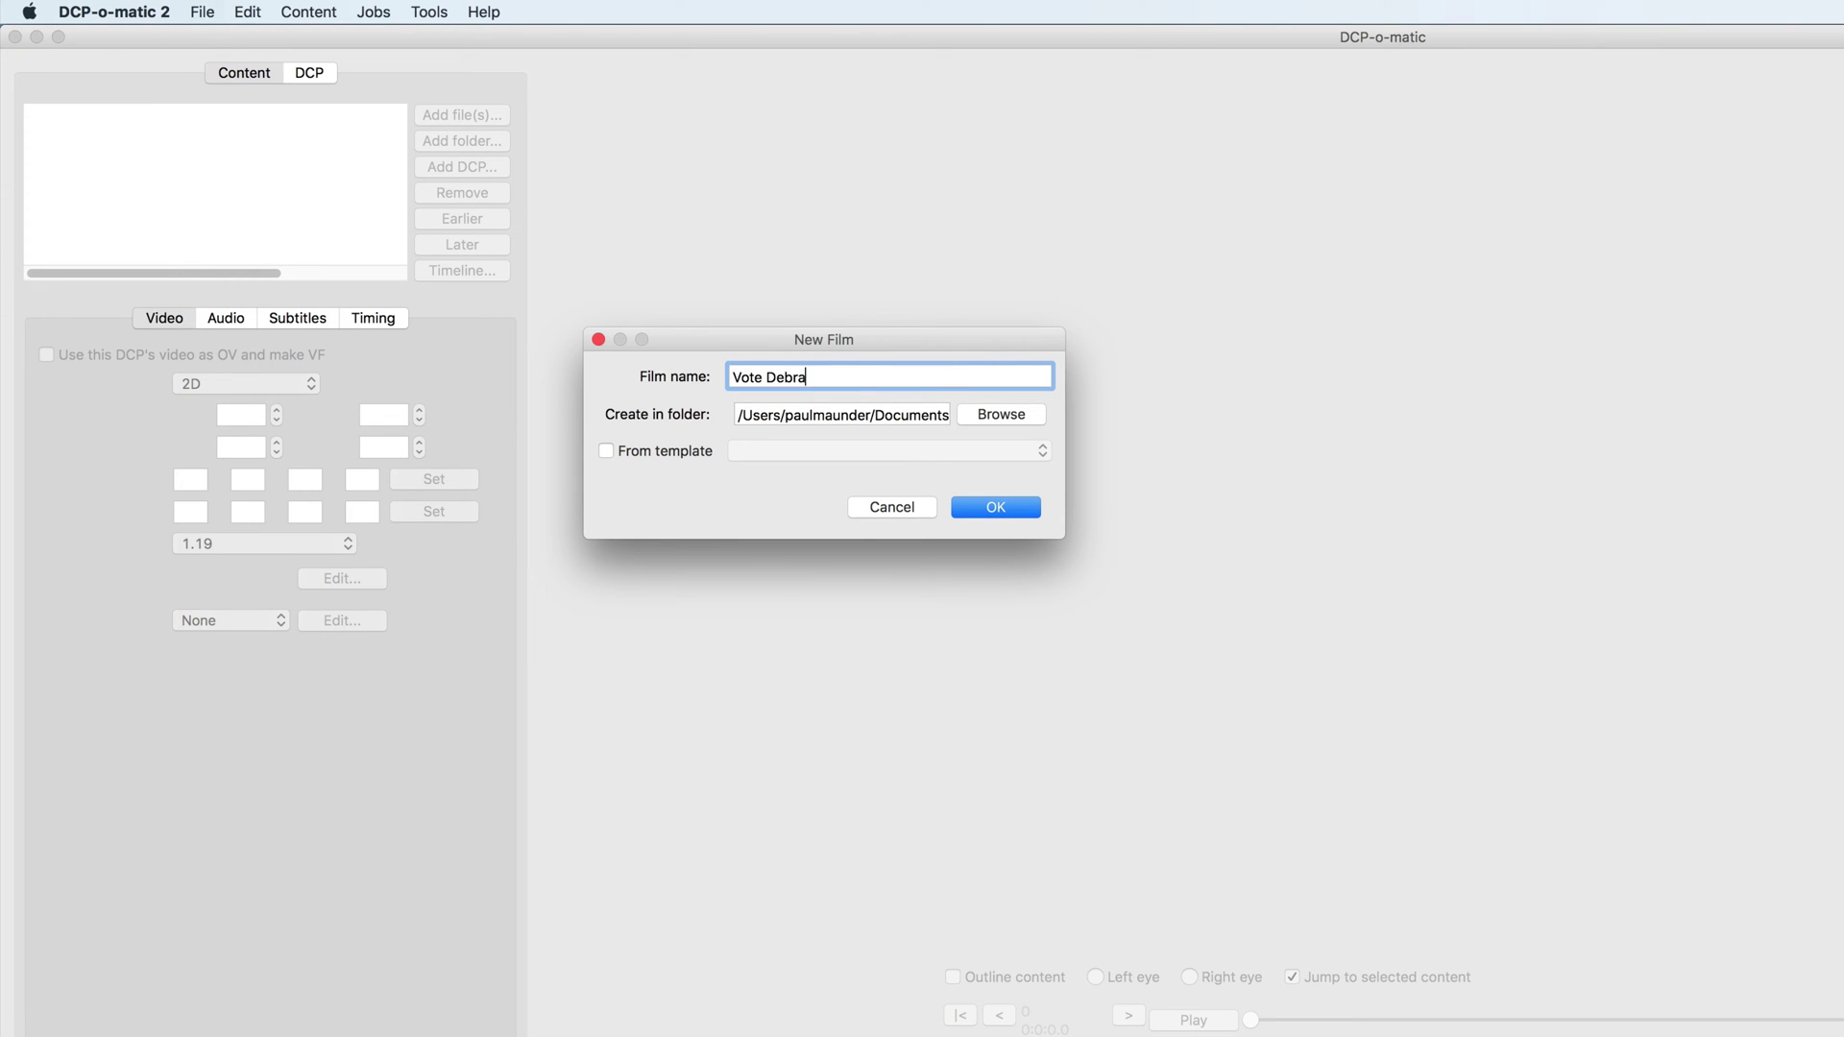
text( Cinema Master)
Step: Create the film and add Vote Debra Gray Master.mov from the drive's Final Export folder as content
key(Return)
click(459, 113)
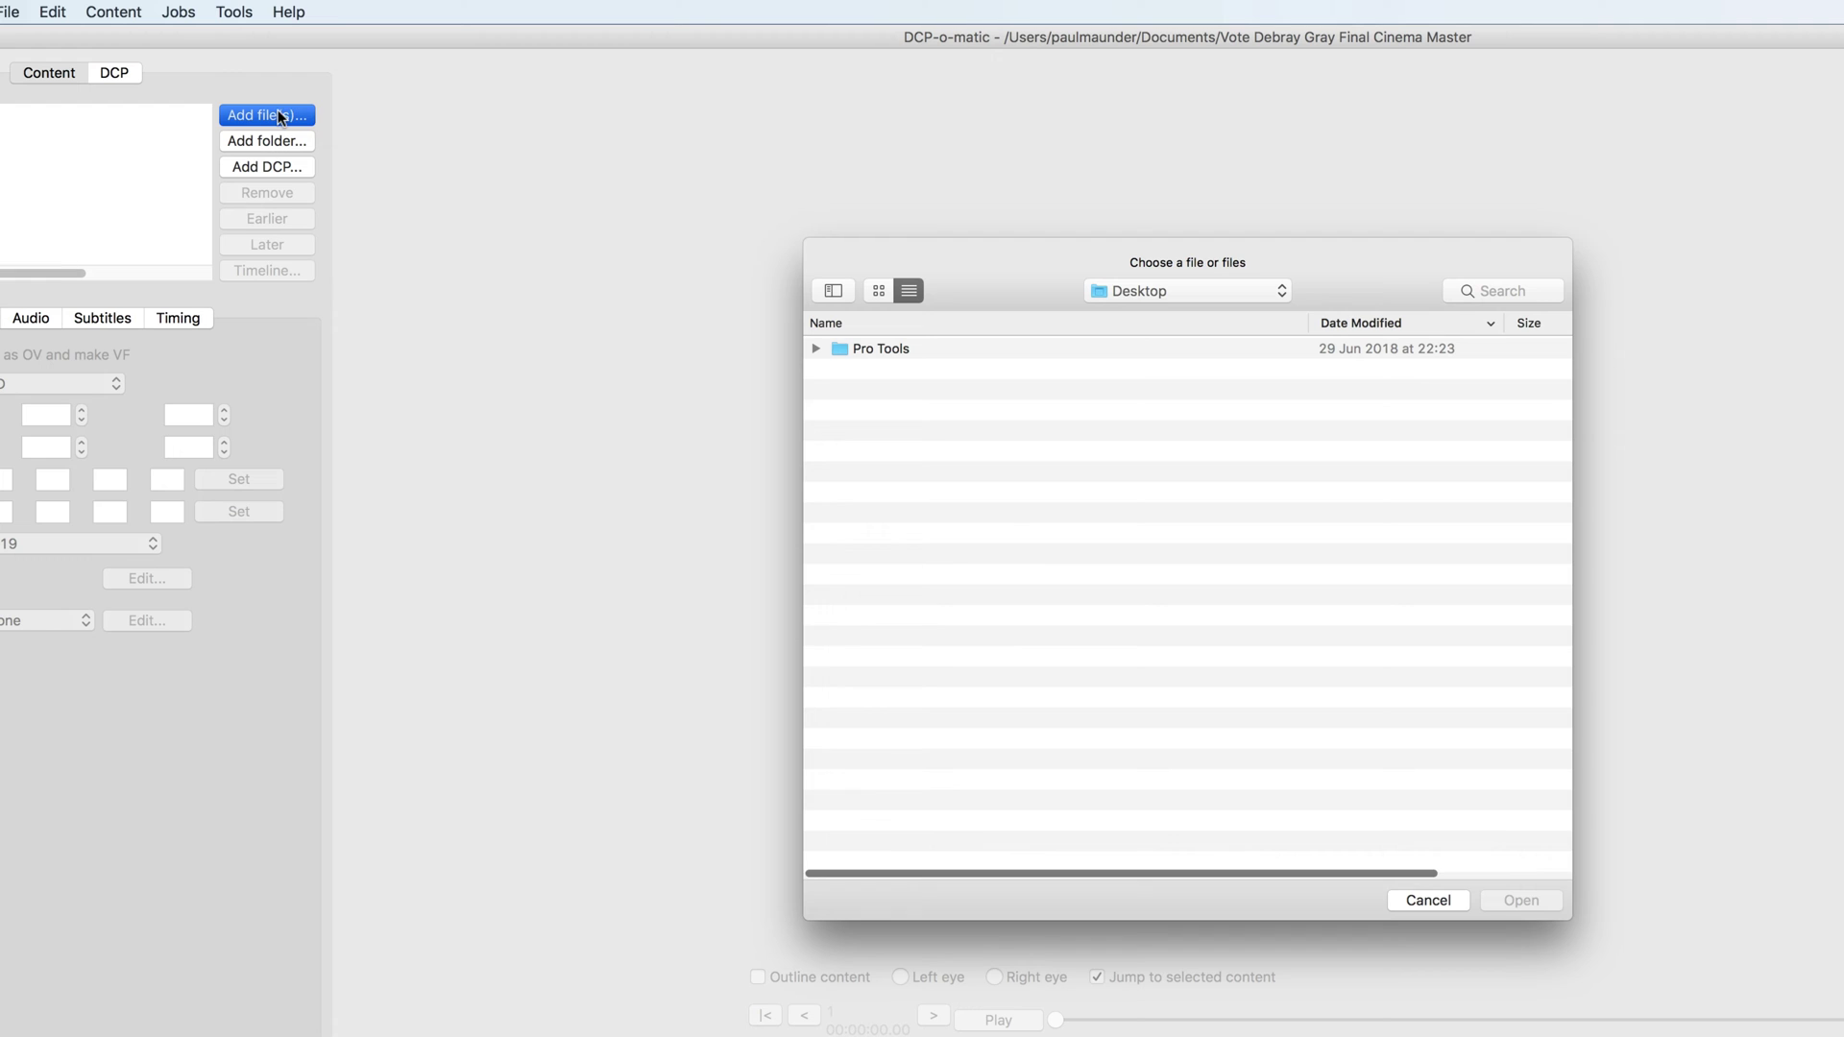
click(1131, 291)
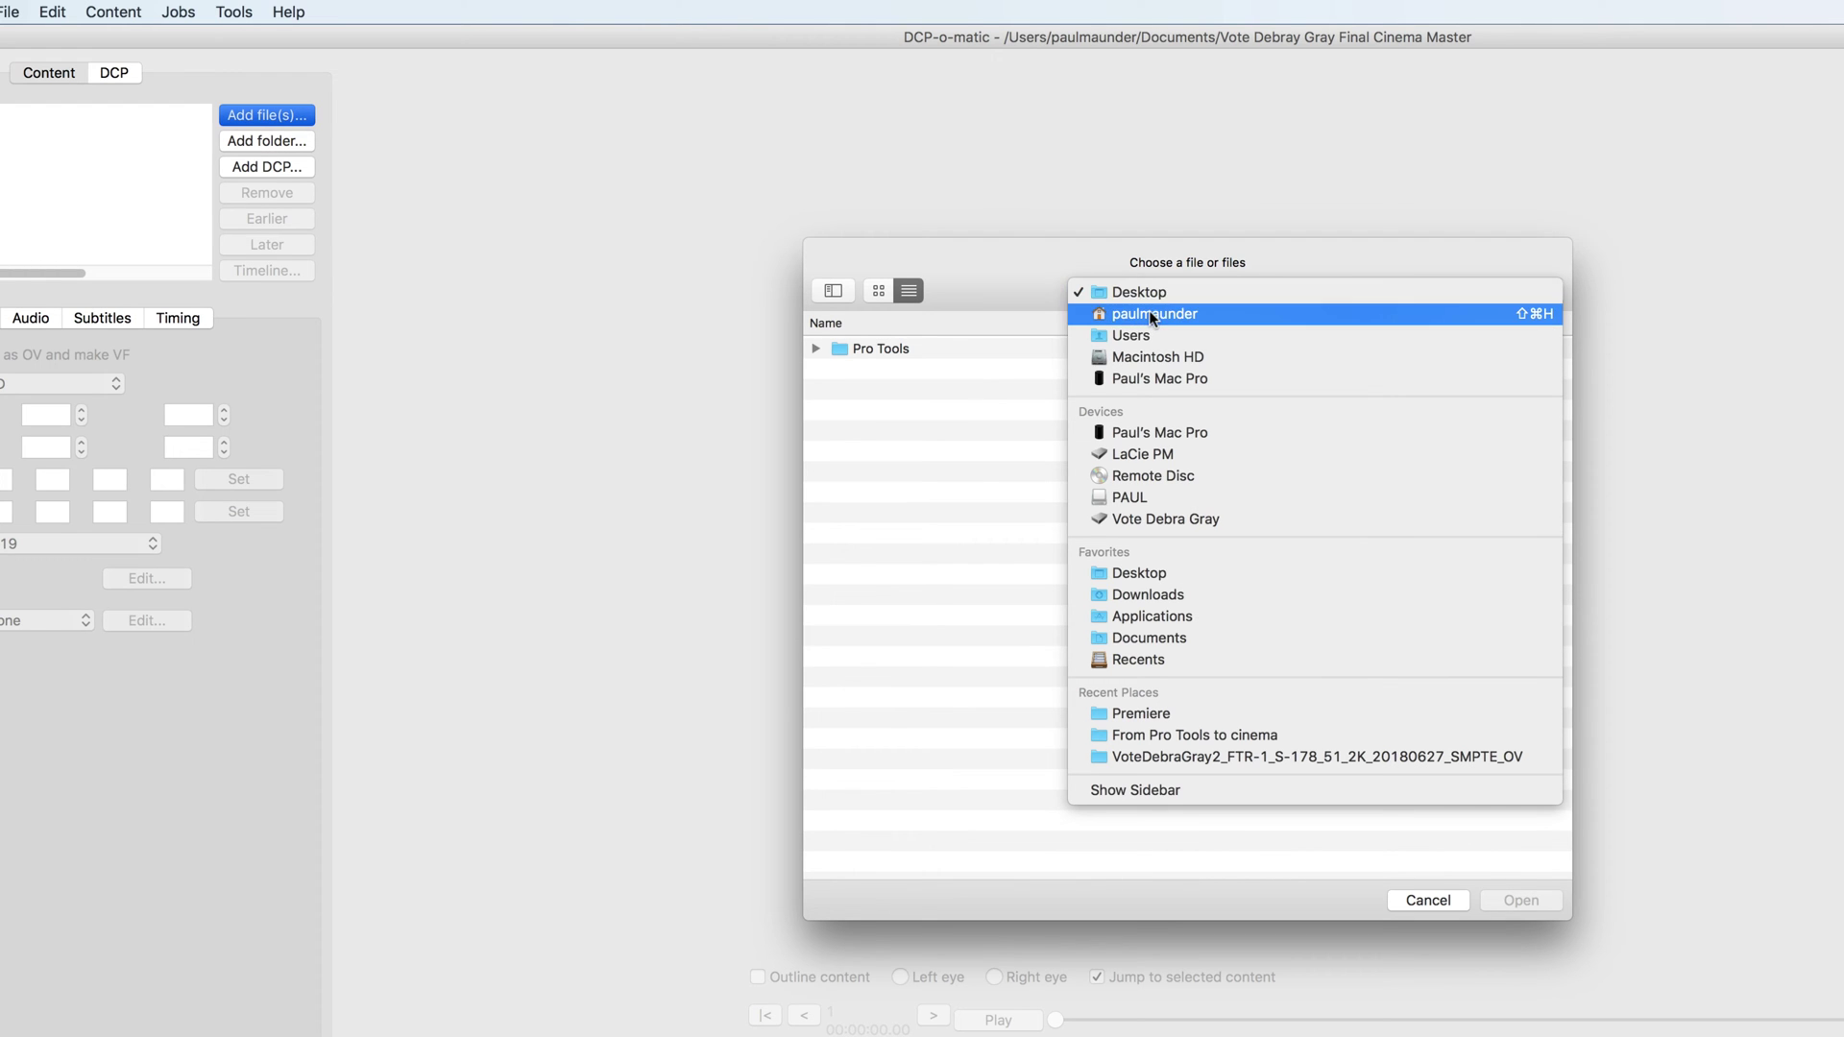
click(1166, 518)
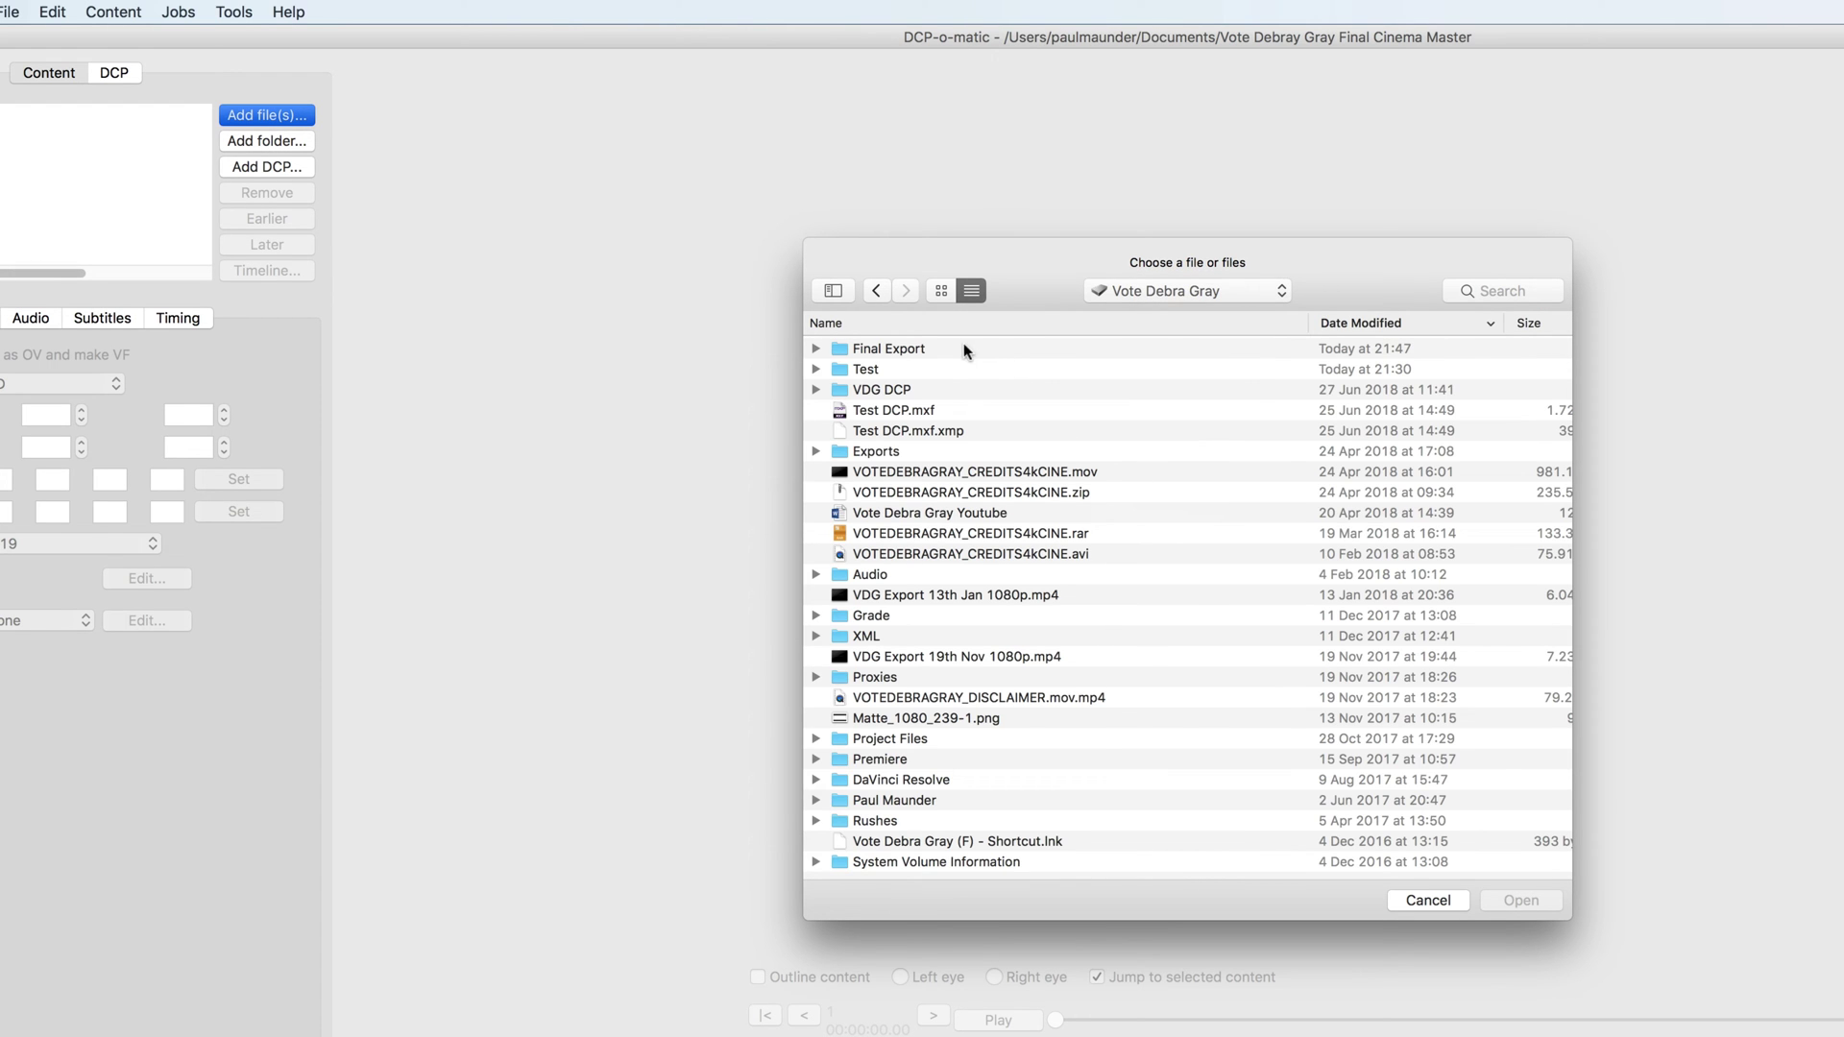
double_click(964, 343)
click(1018, 349)
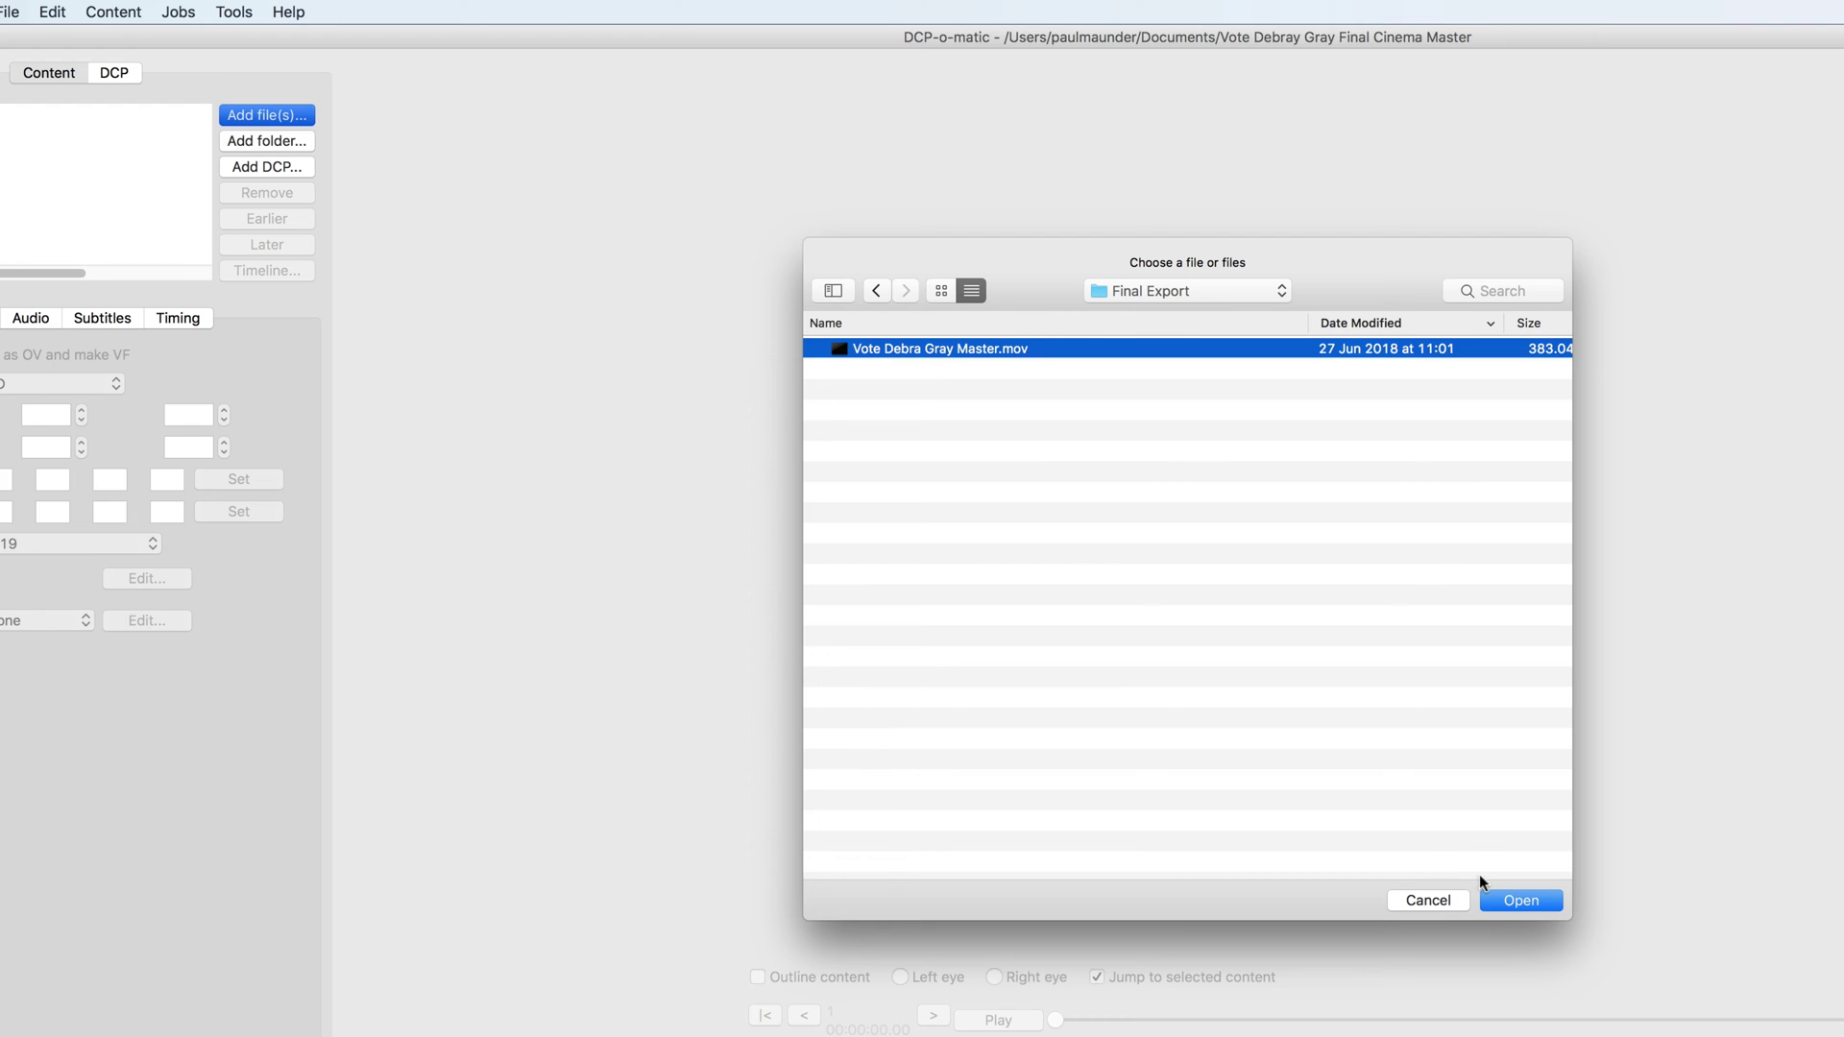
click(1516, 900)
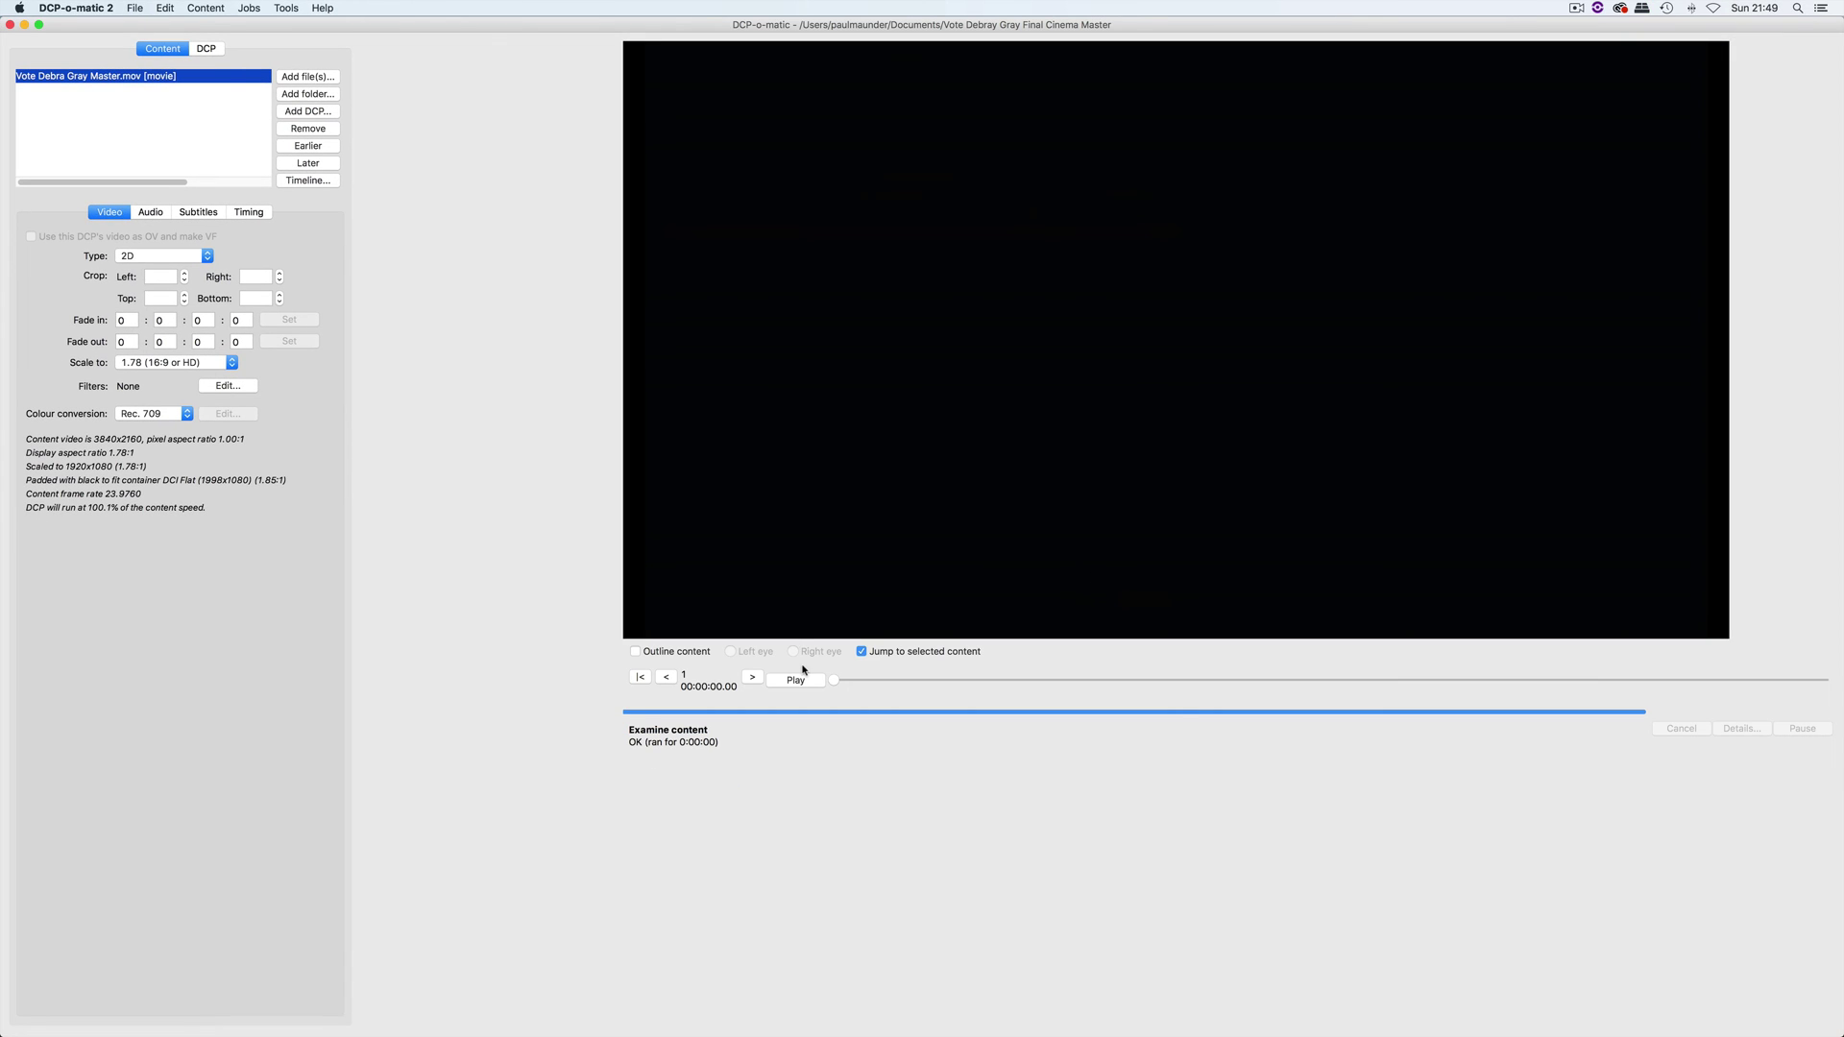
Step: On the DCP tab, set the container to DCI Scope and keep the frame rate at 24 fps
drag(851, 685, 891, 686)
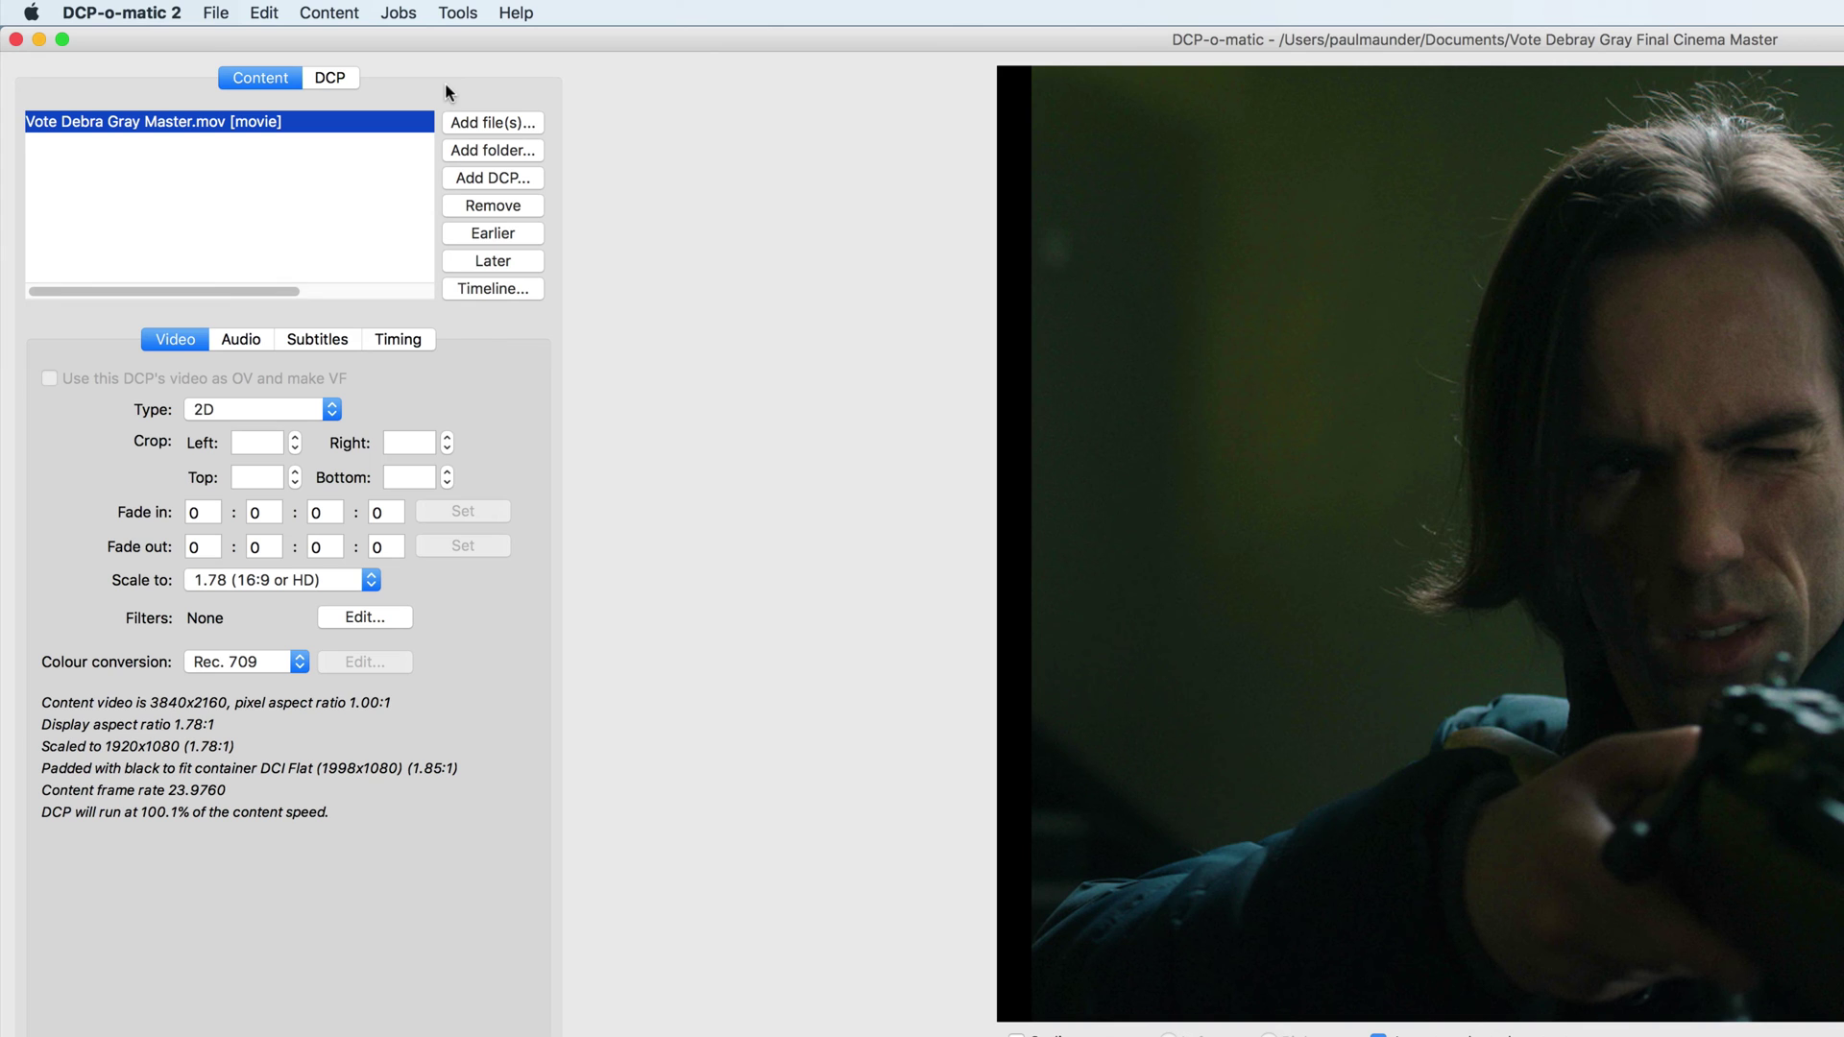
click(327, 79)
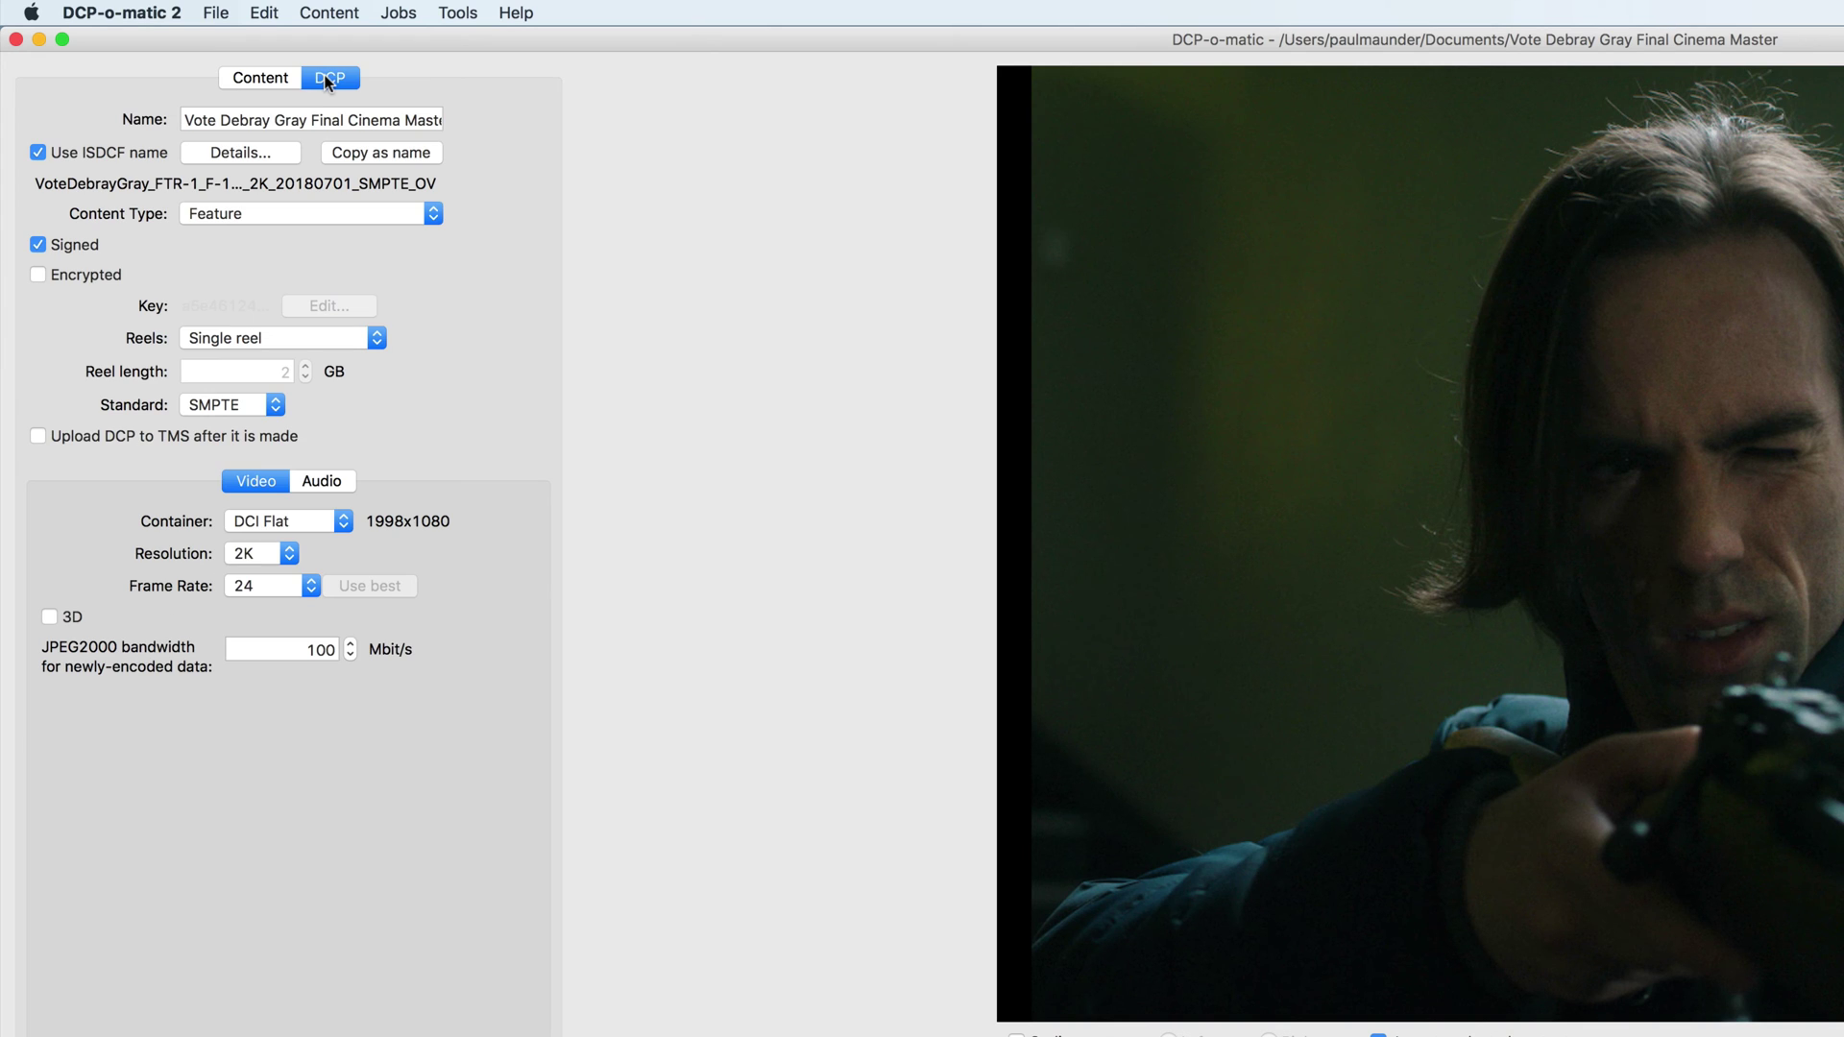
click(300, 522)
click(315, 546)
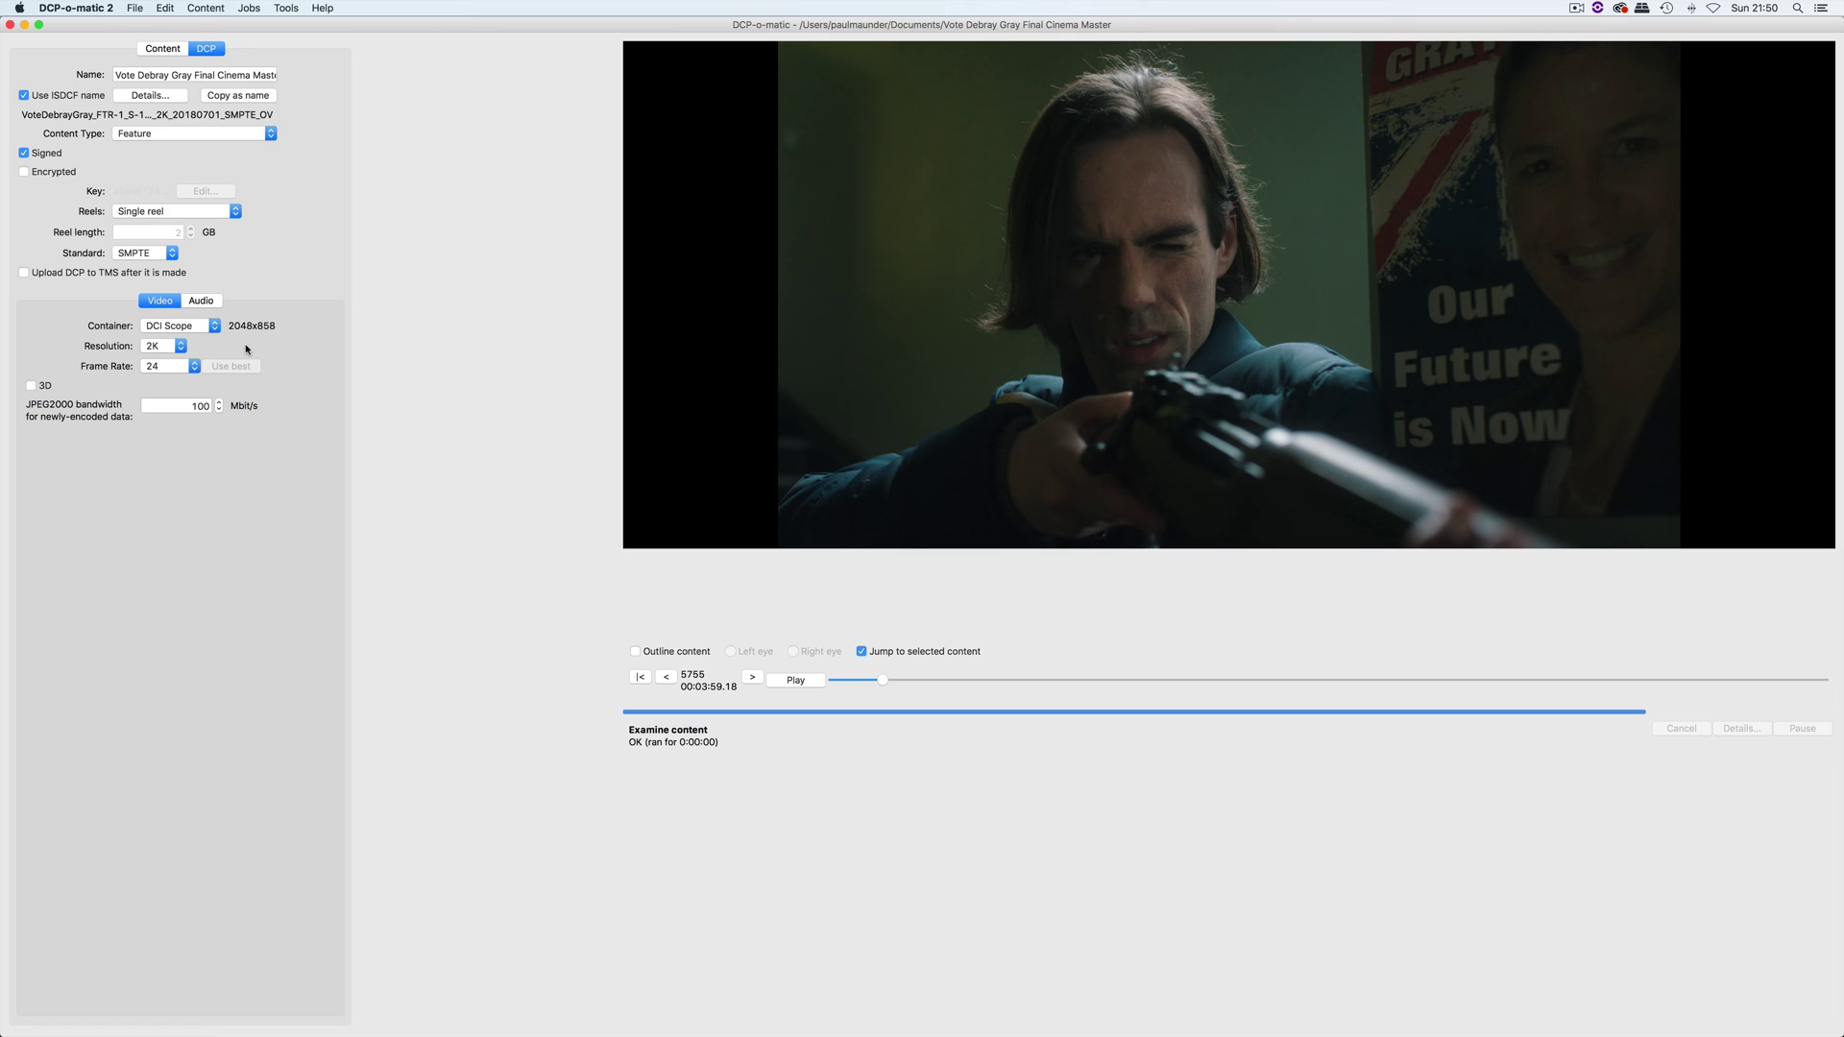
click(168, 366)
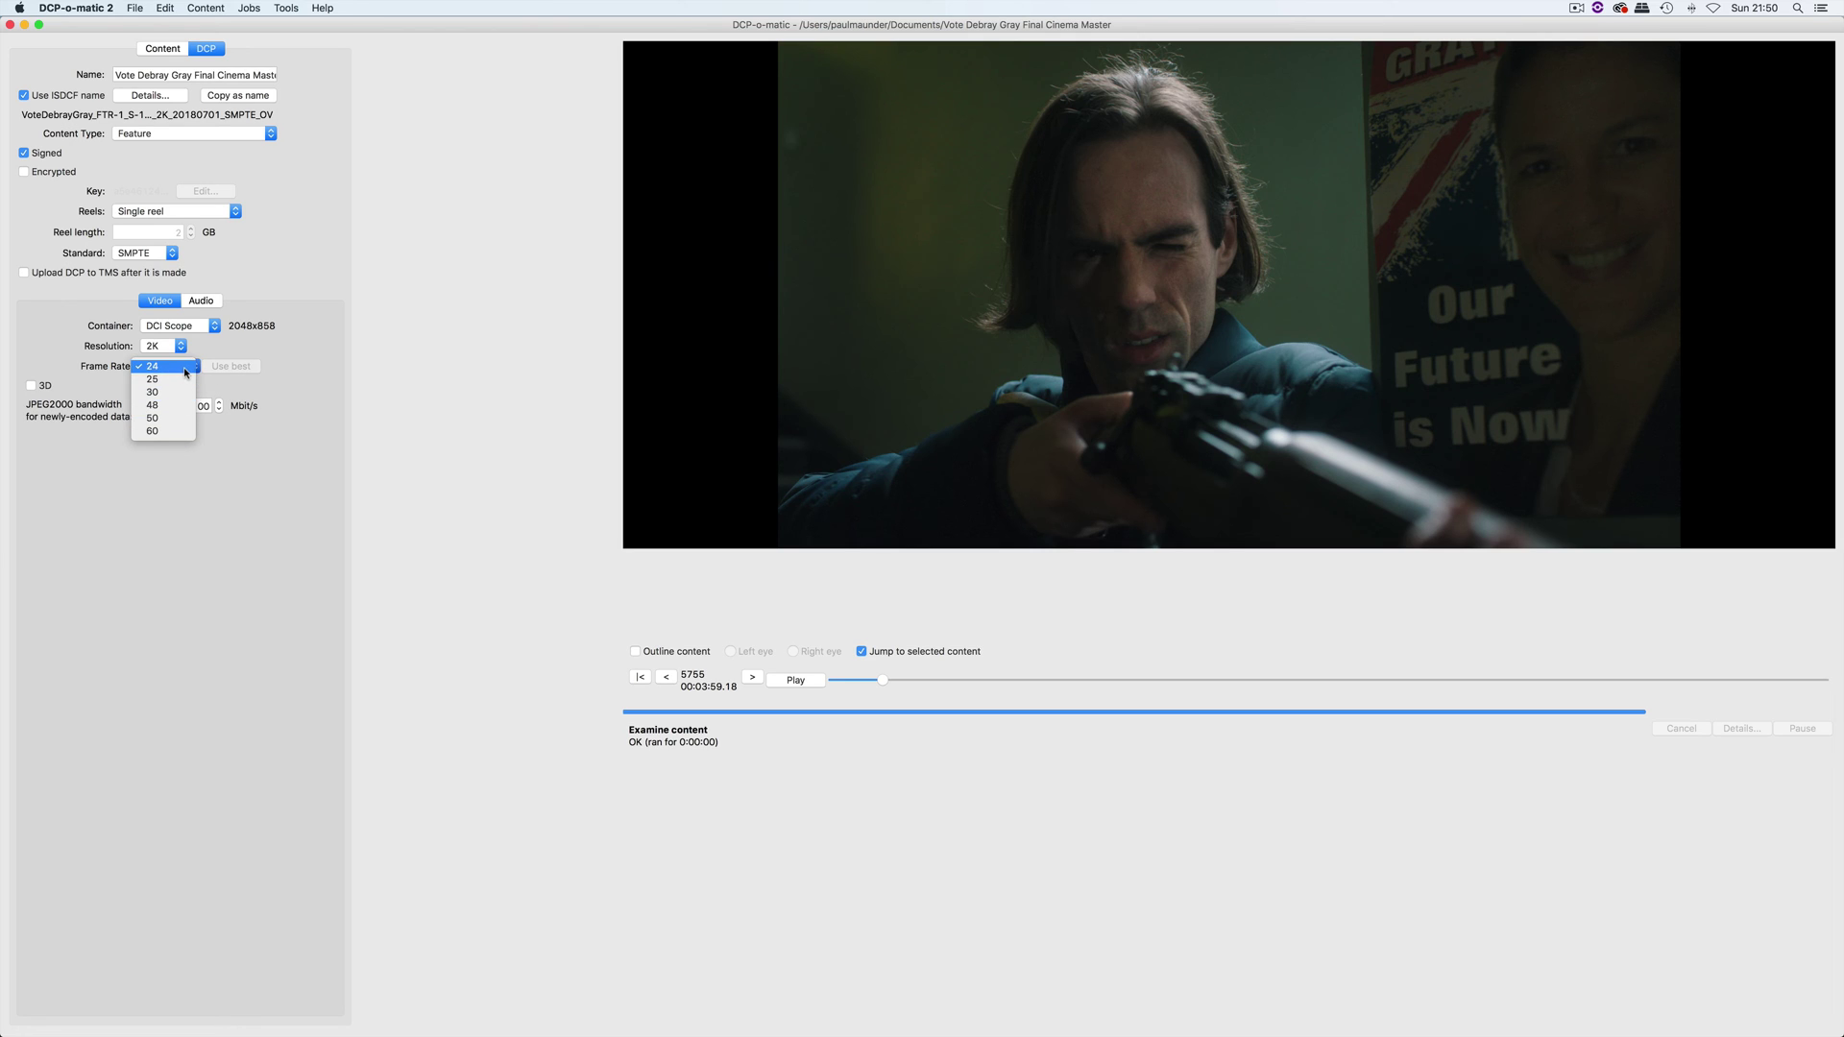
click(185, 371)
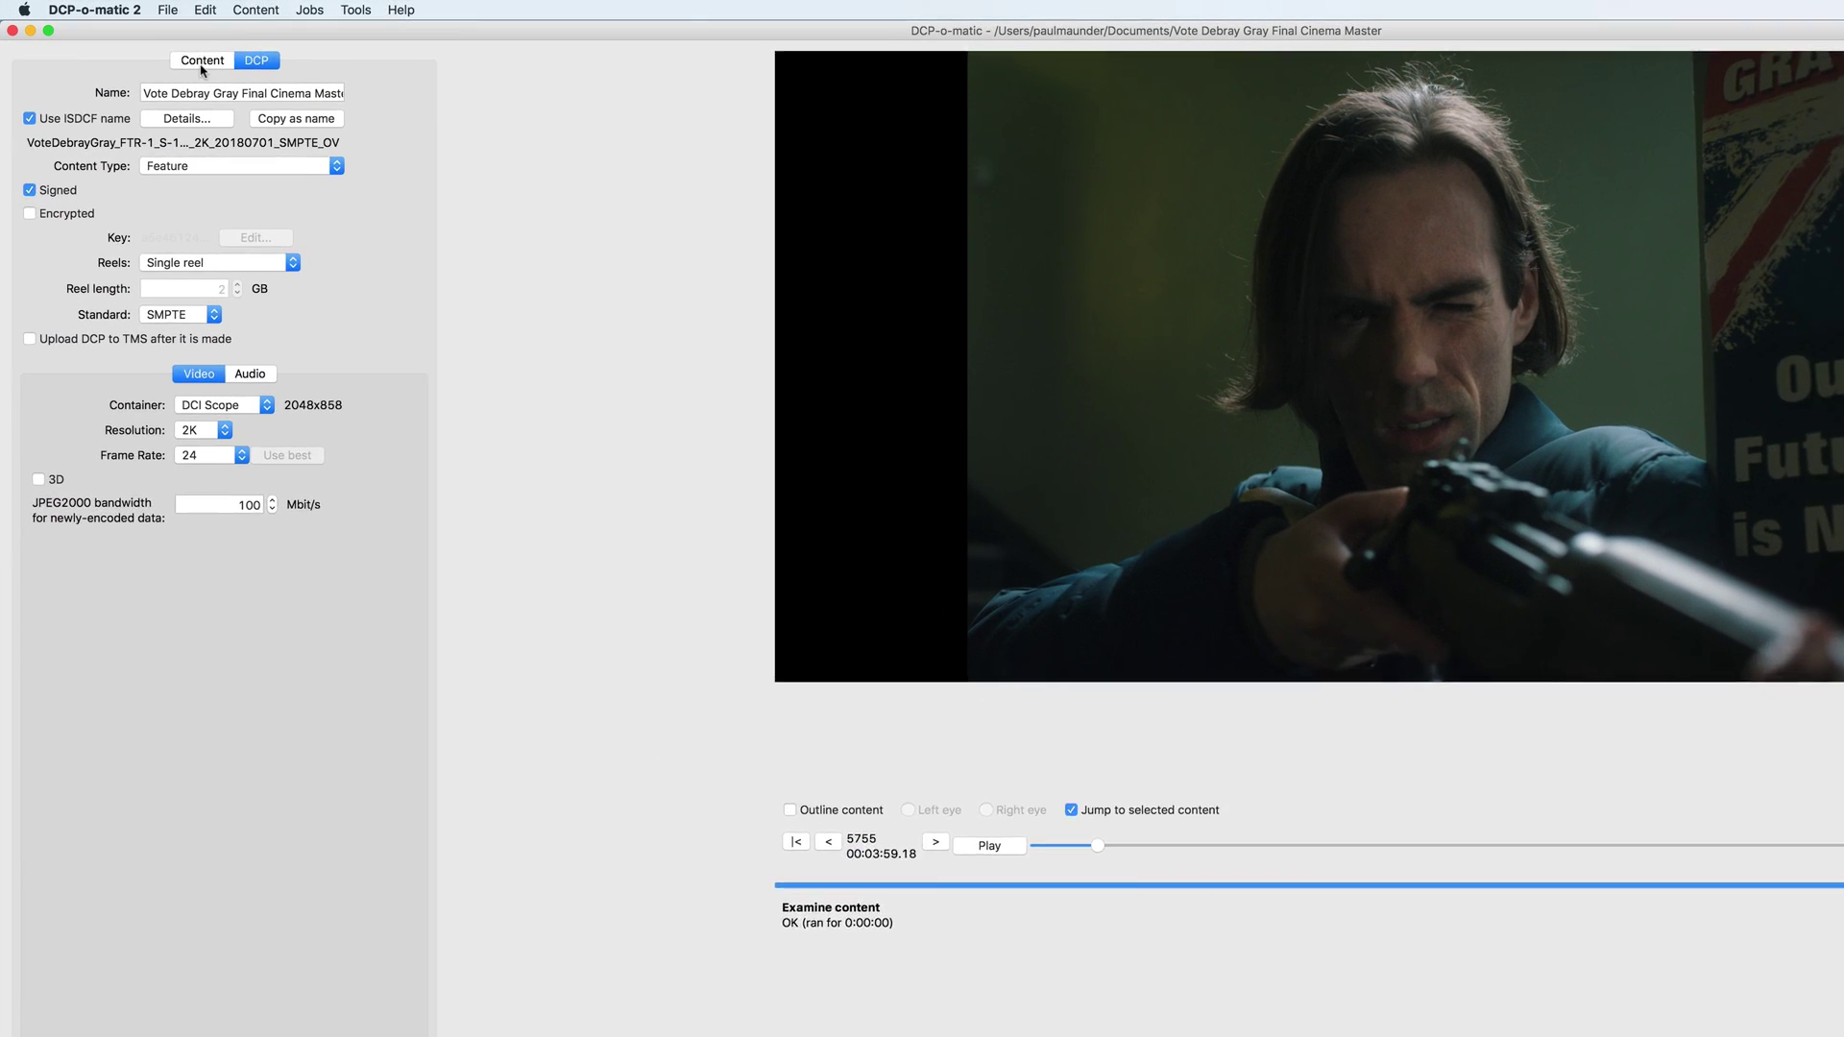
click(163, 48)
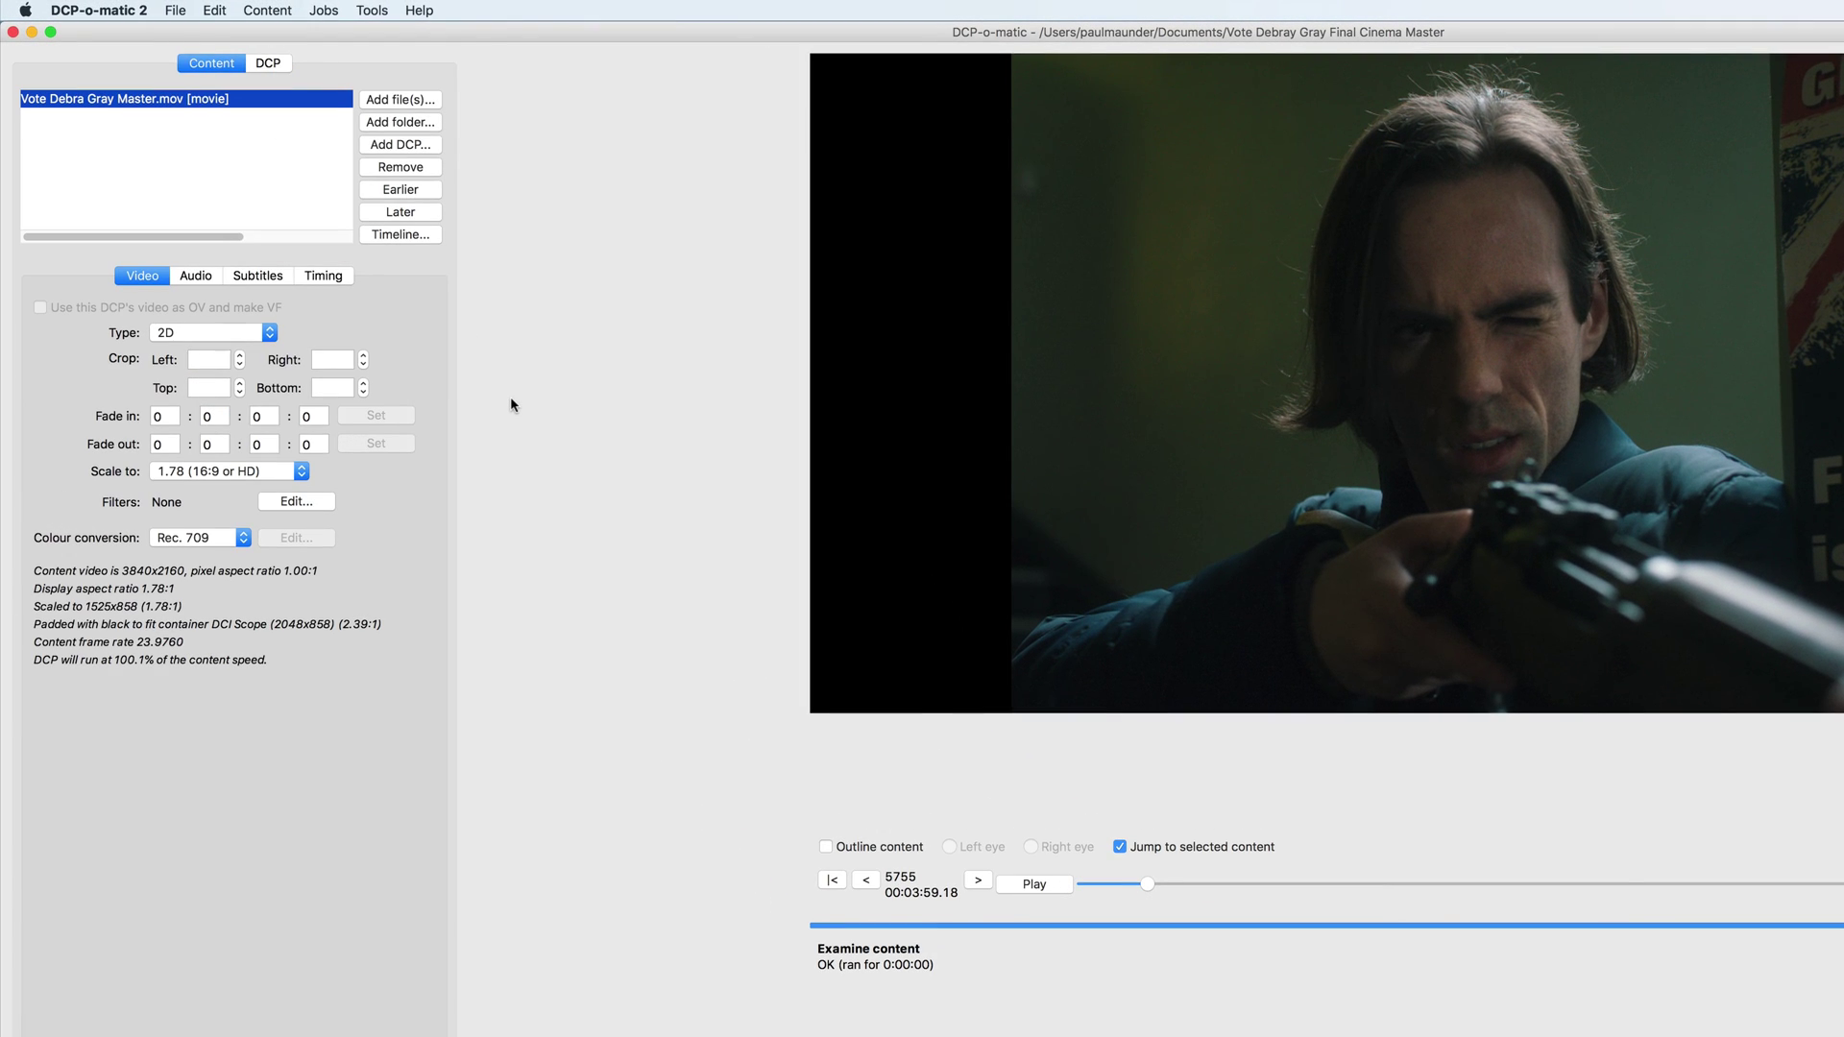
Step: Set top and bottom crop to 256 pixels and Scale to No scale
click(207, 388)
text(2)
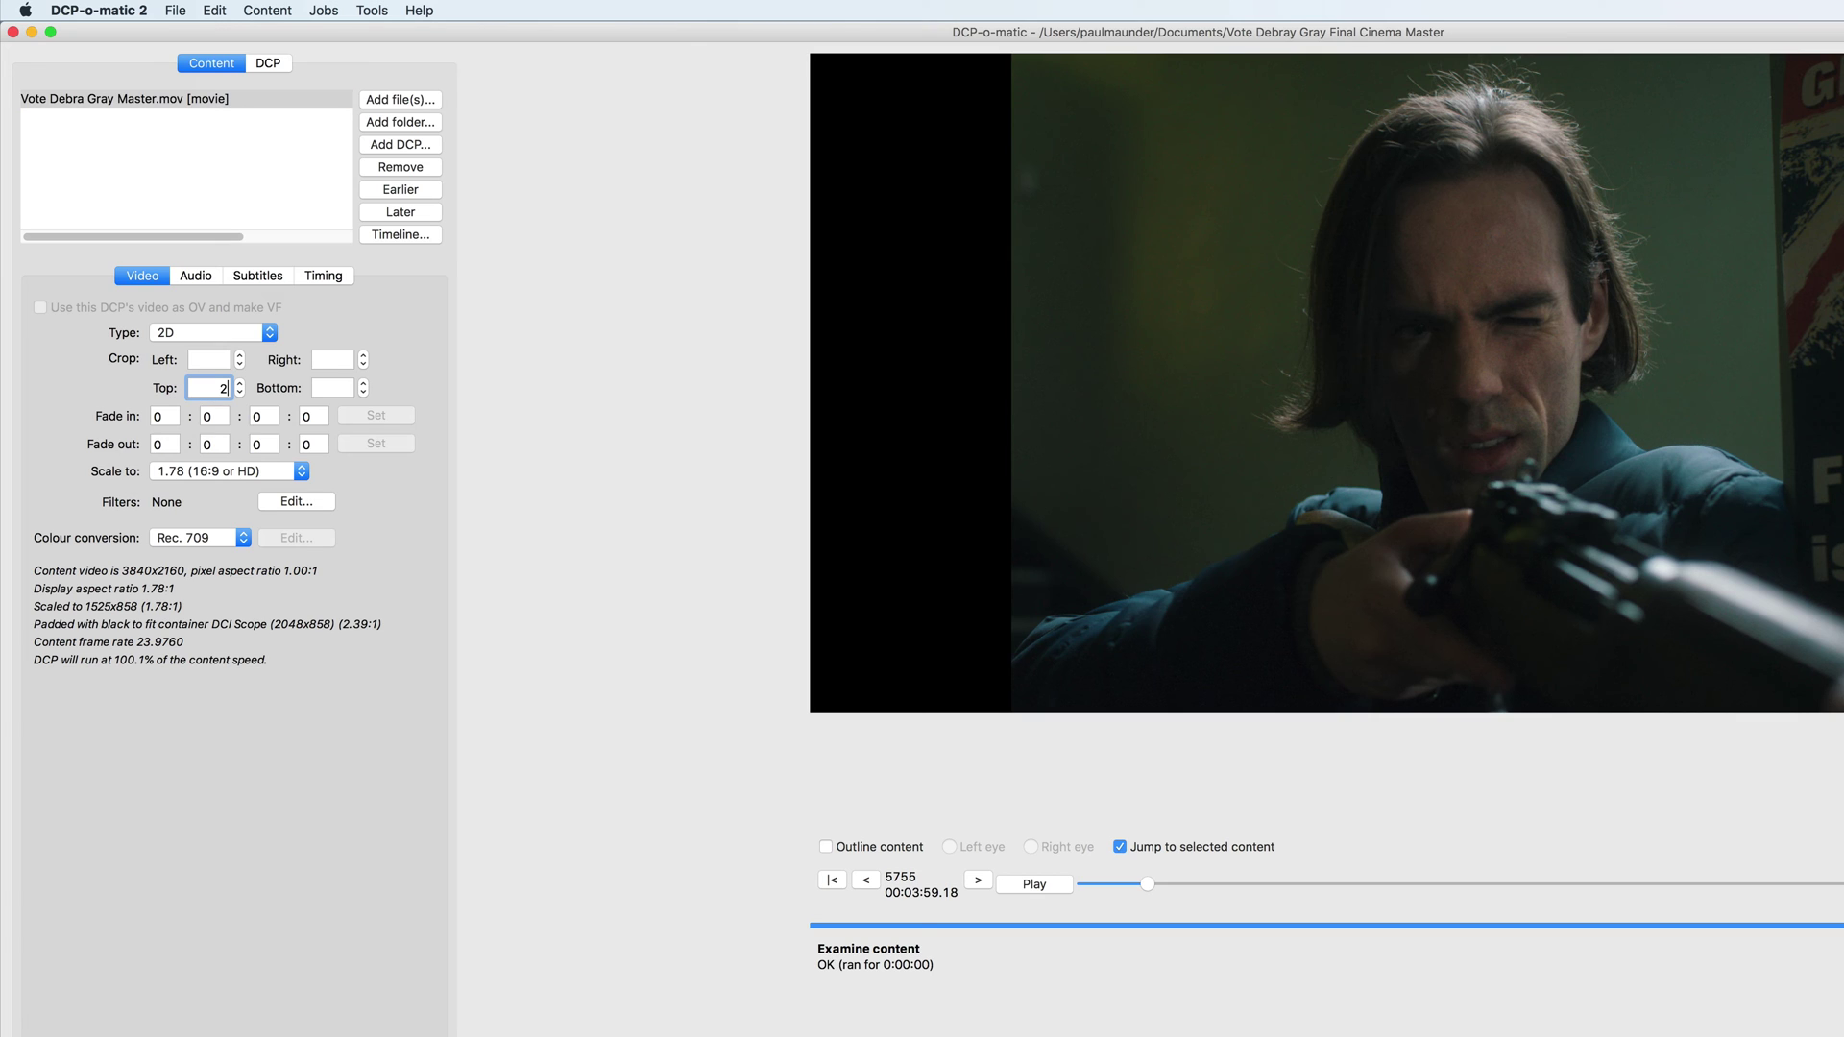
text(56)
click(329, 385)
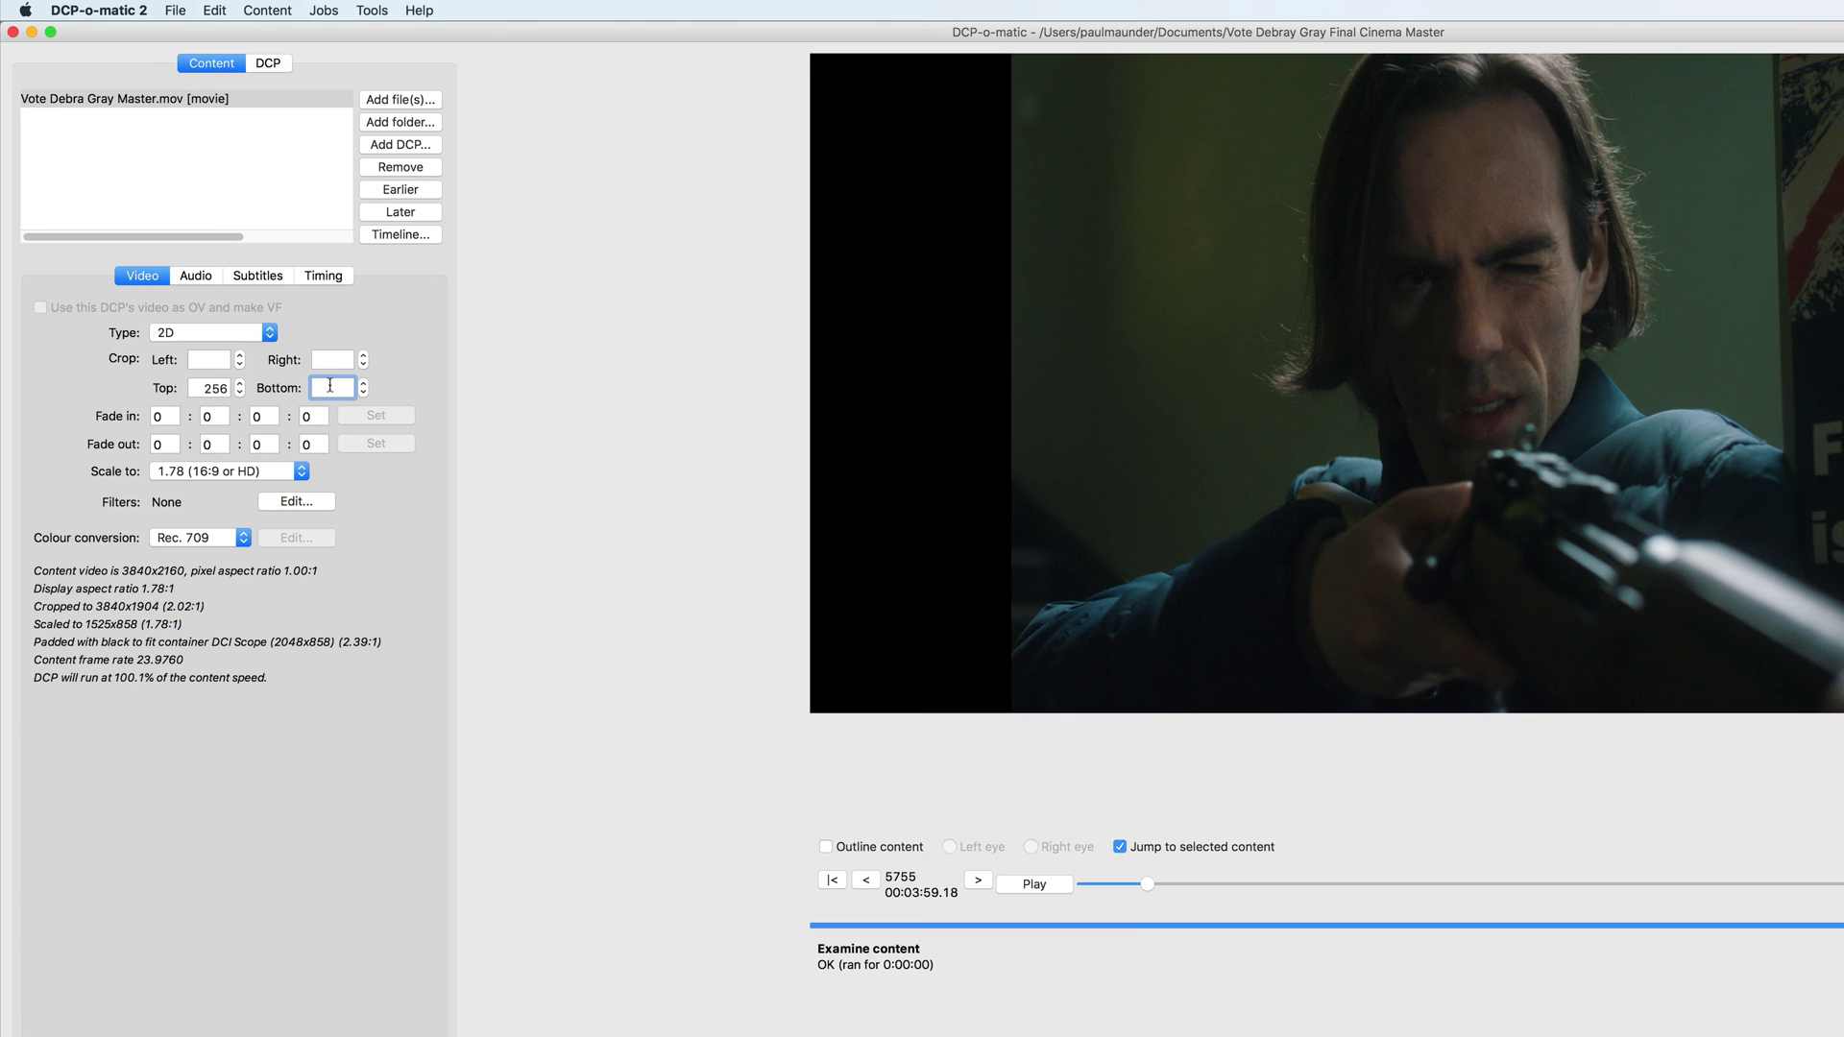
text(256)
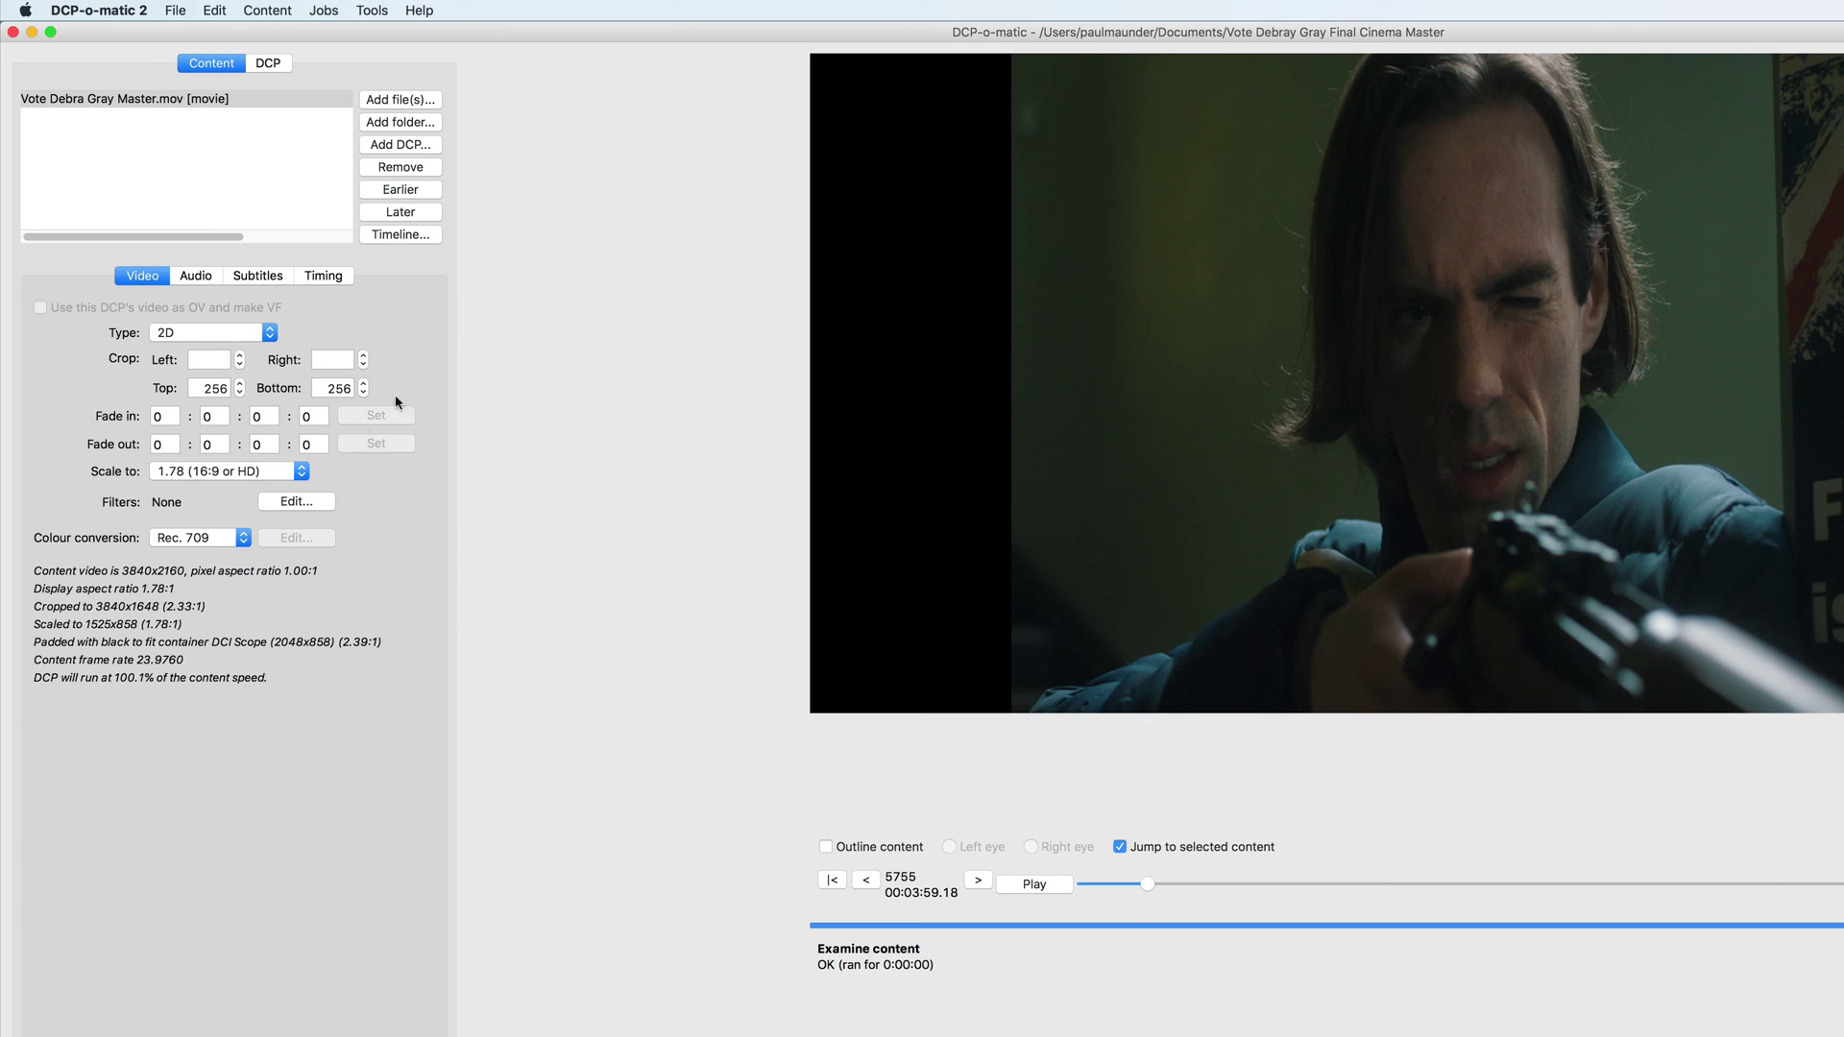
click(272, 475)
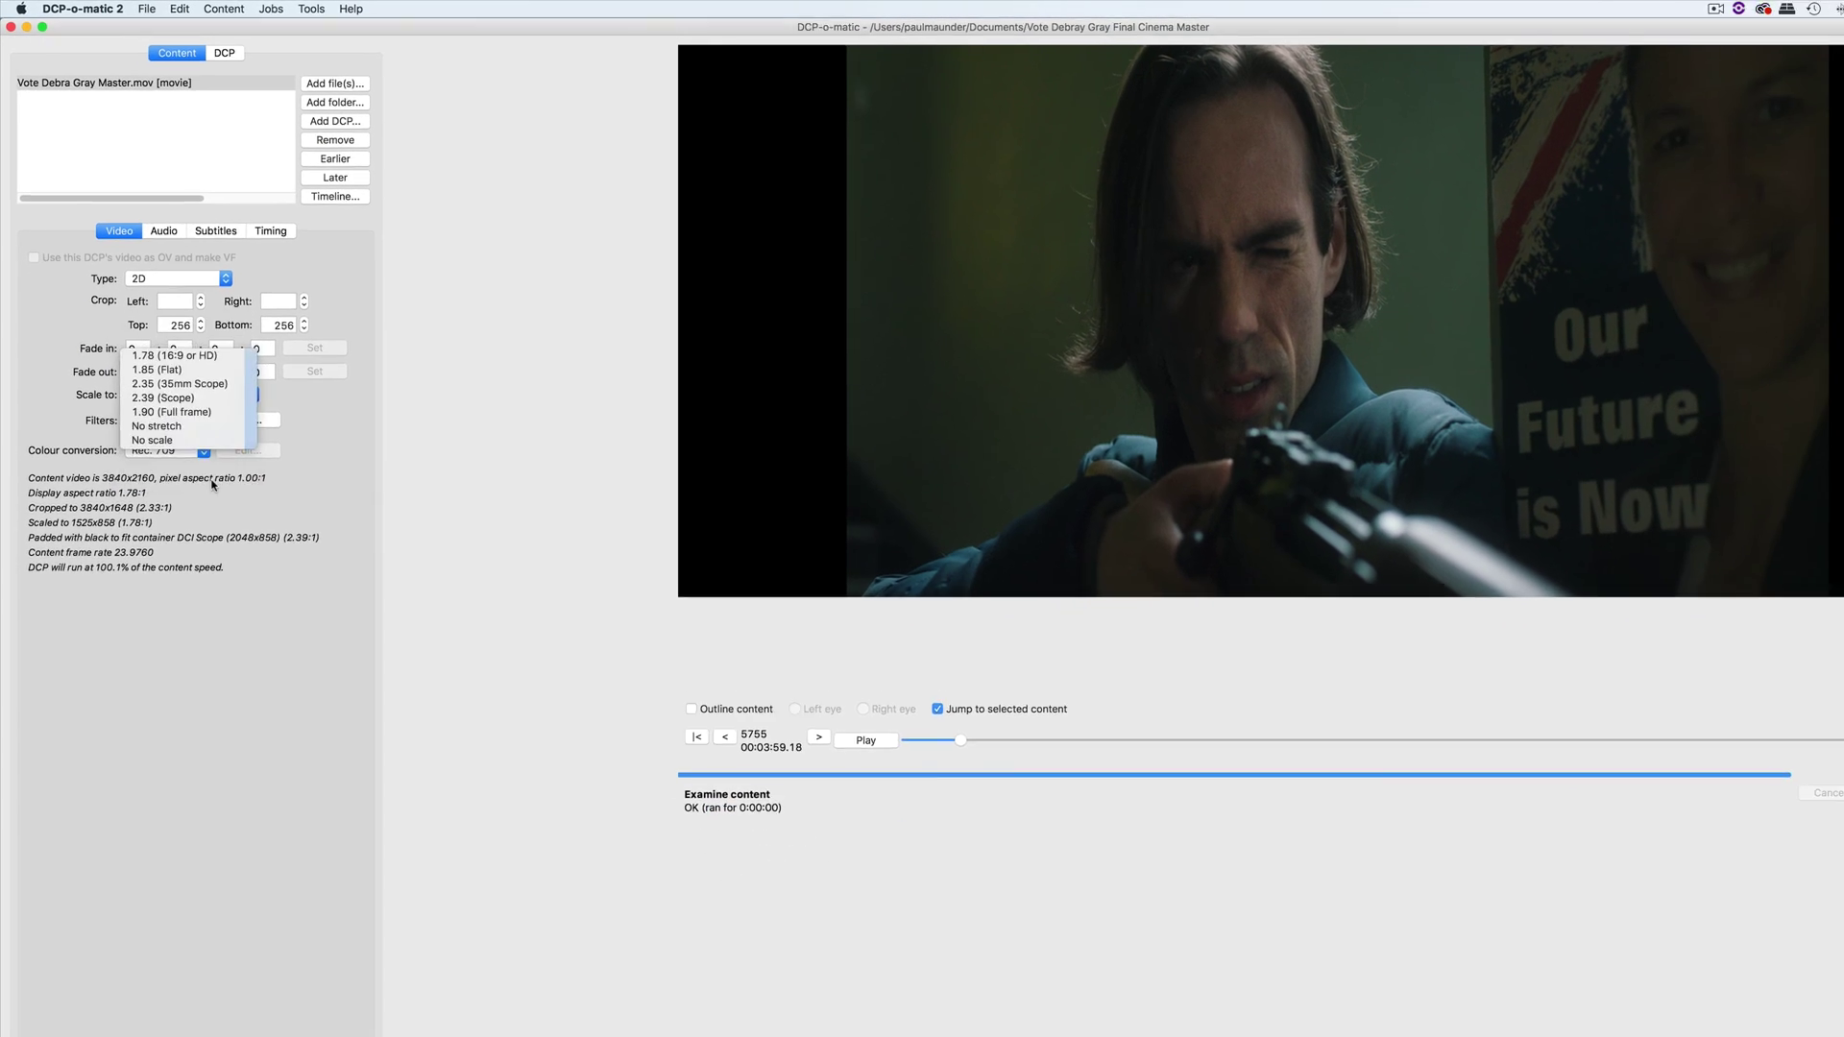
click(254, 573)
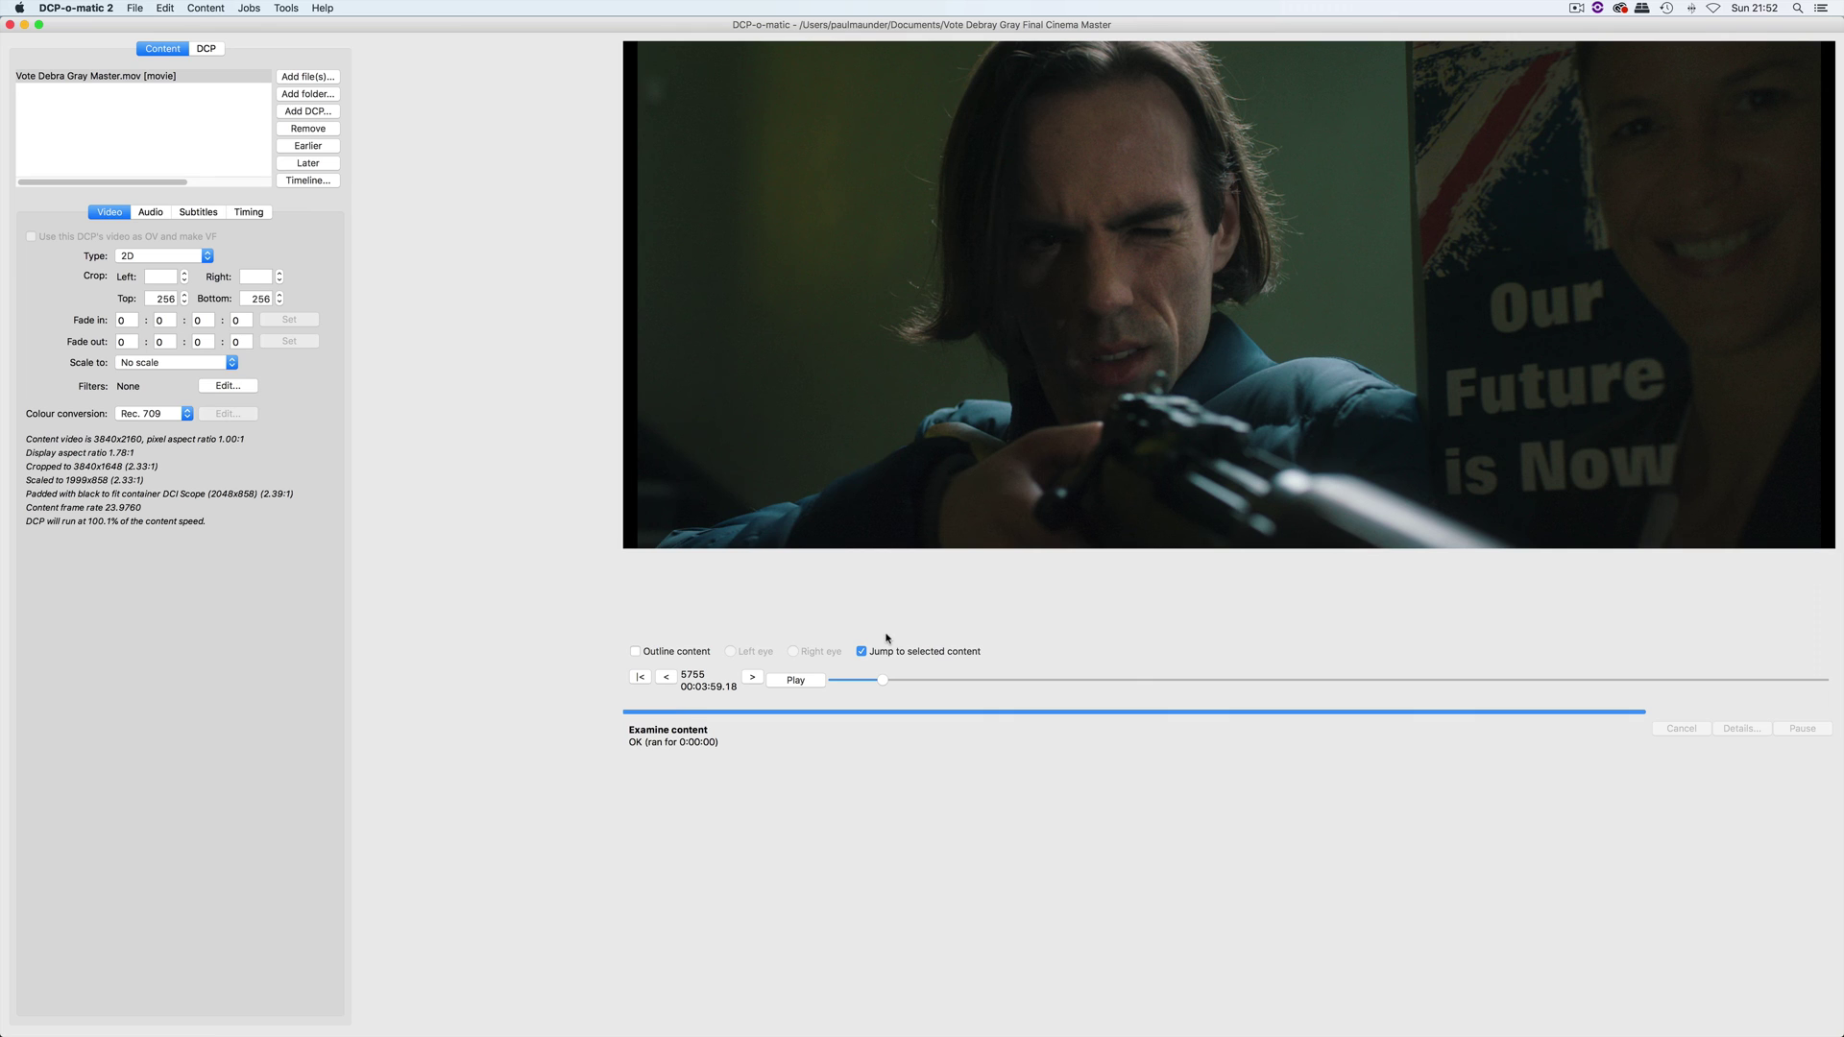
click(944, 681)
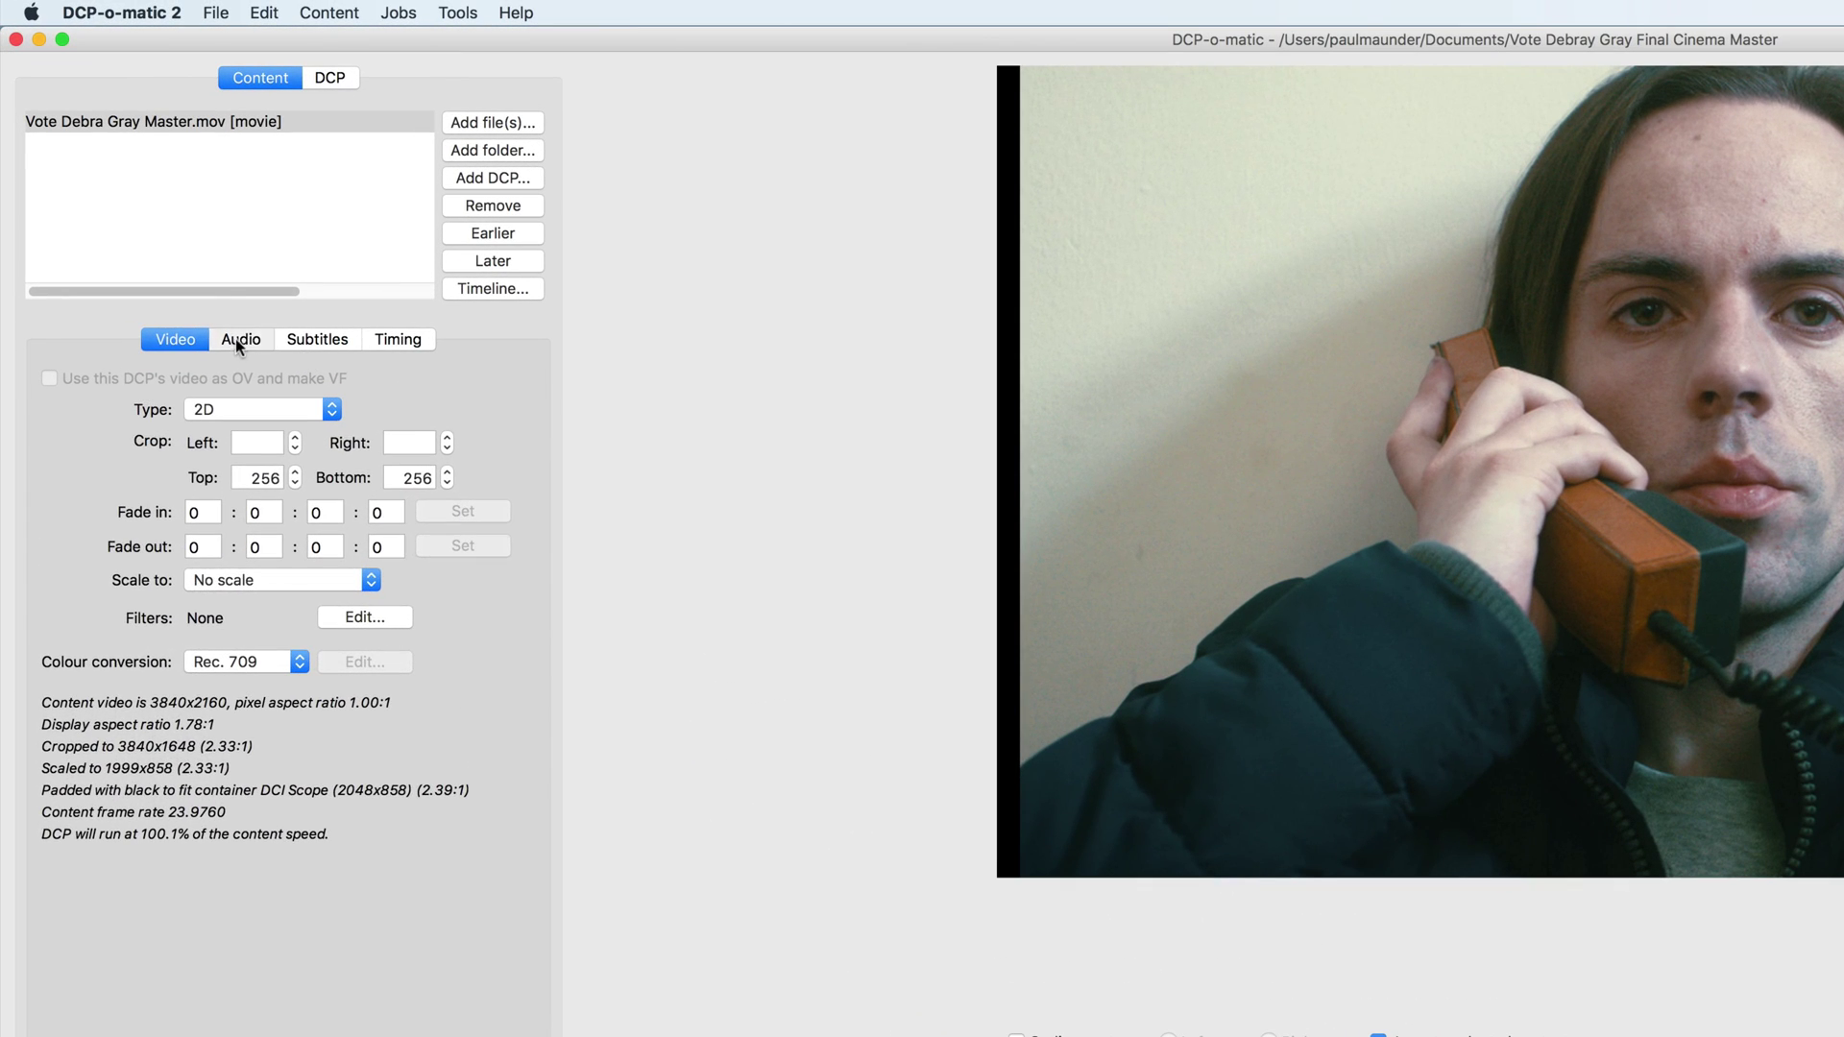
Step: Review the Audio tab's mapping of the six channels to L, R, C, Lfe, Ls and Rs
click(151, 212)
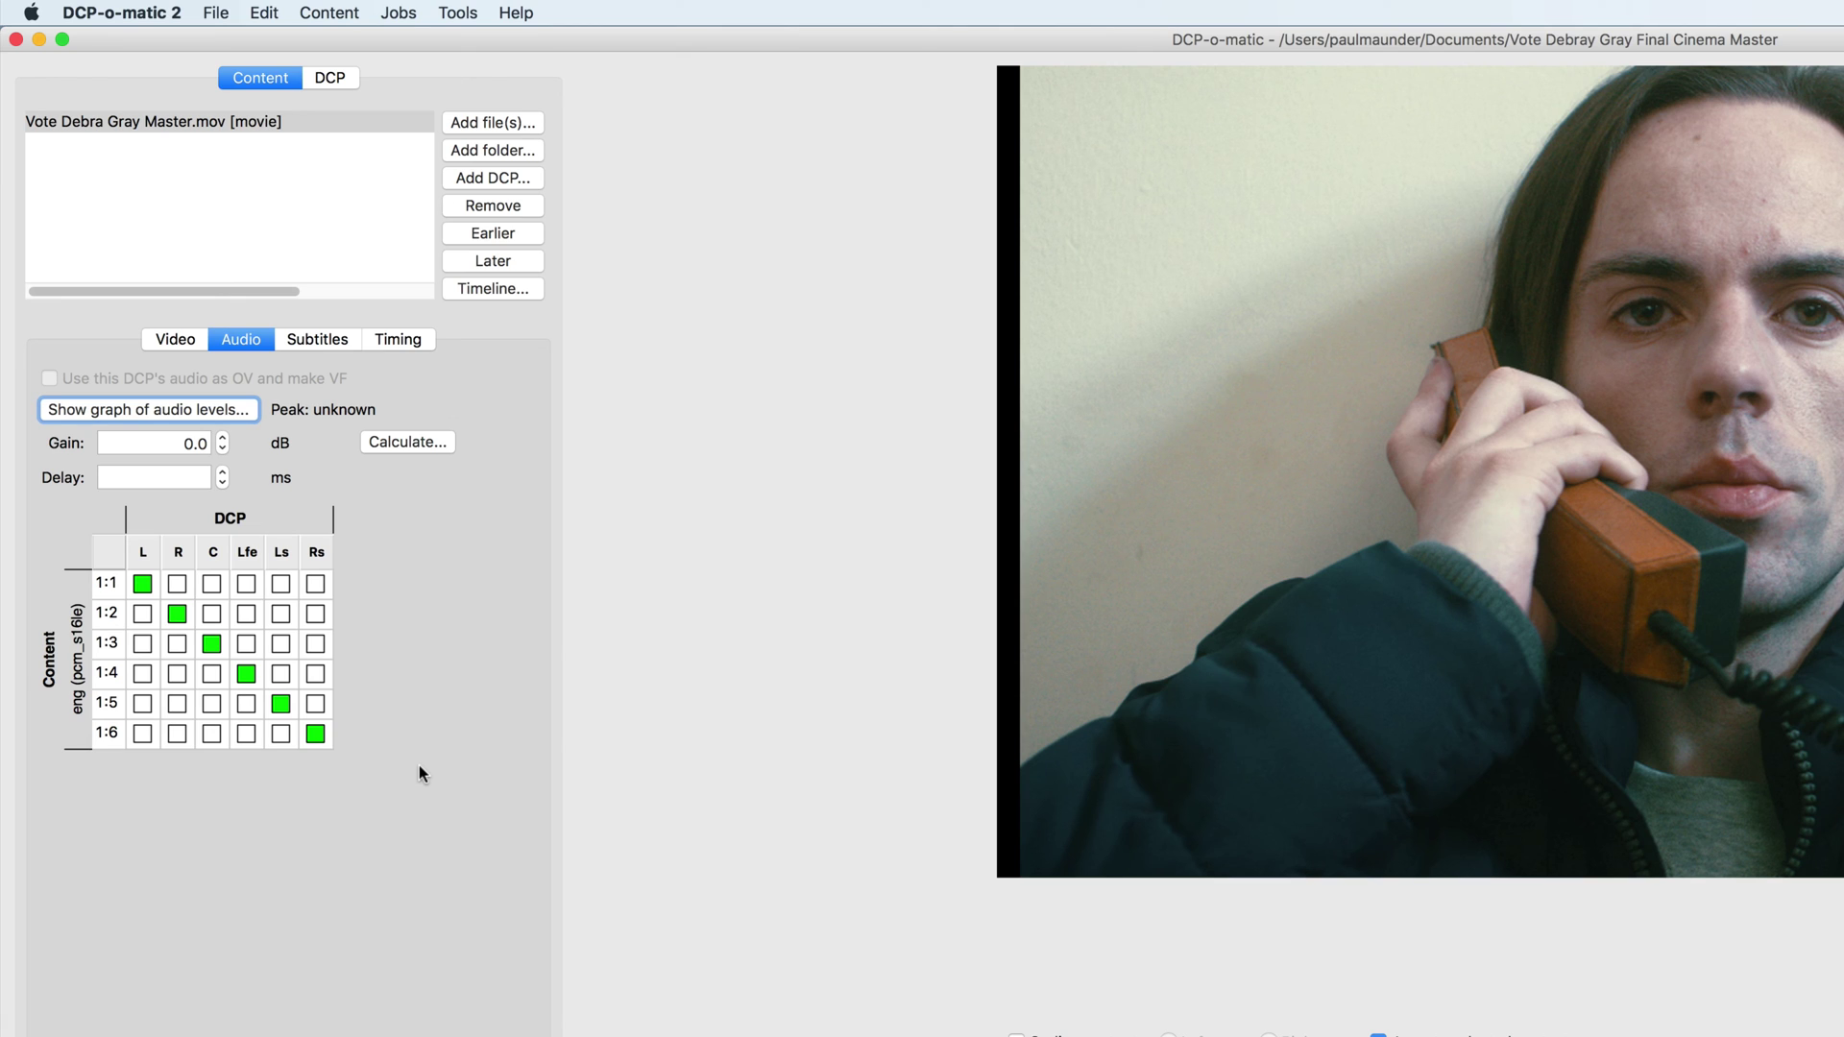
click(399, 13)
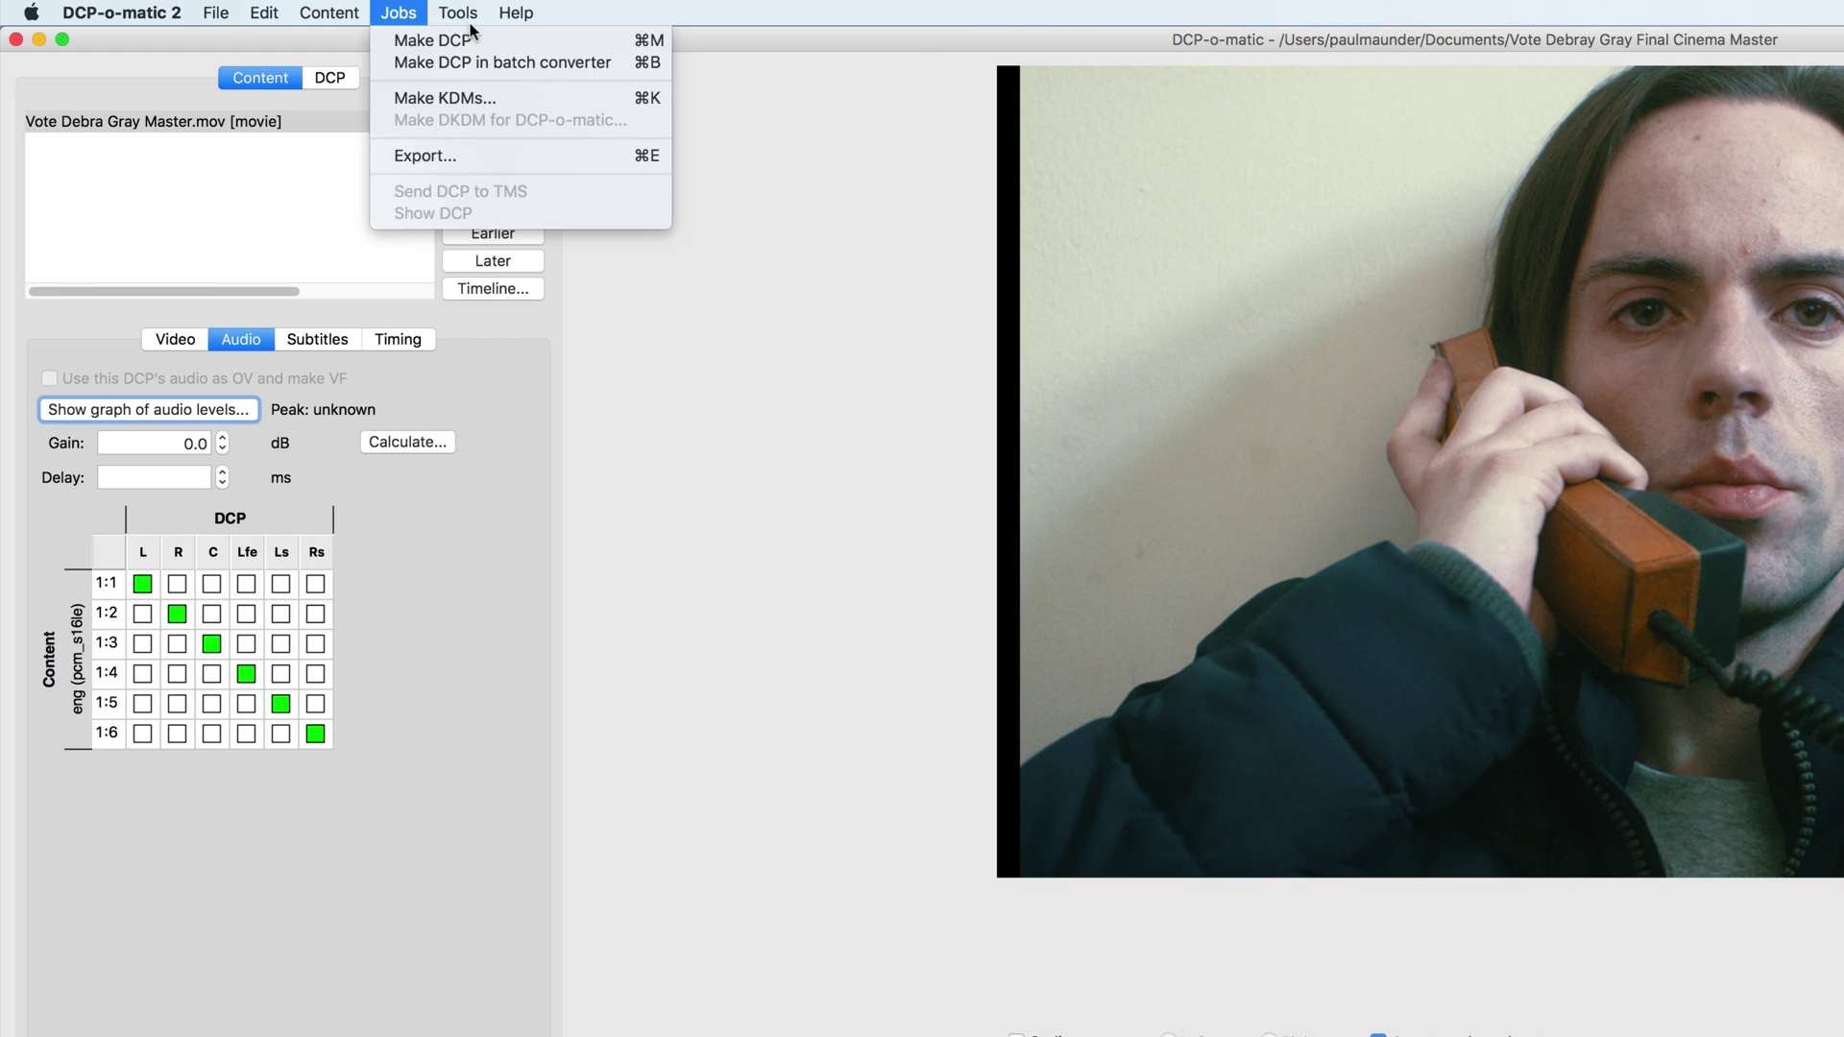
Step: Use Jobs > Make DCP to output the SMPTE OV package to the VDG DCP folder
mouse_move(437, 15)
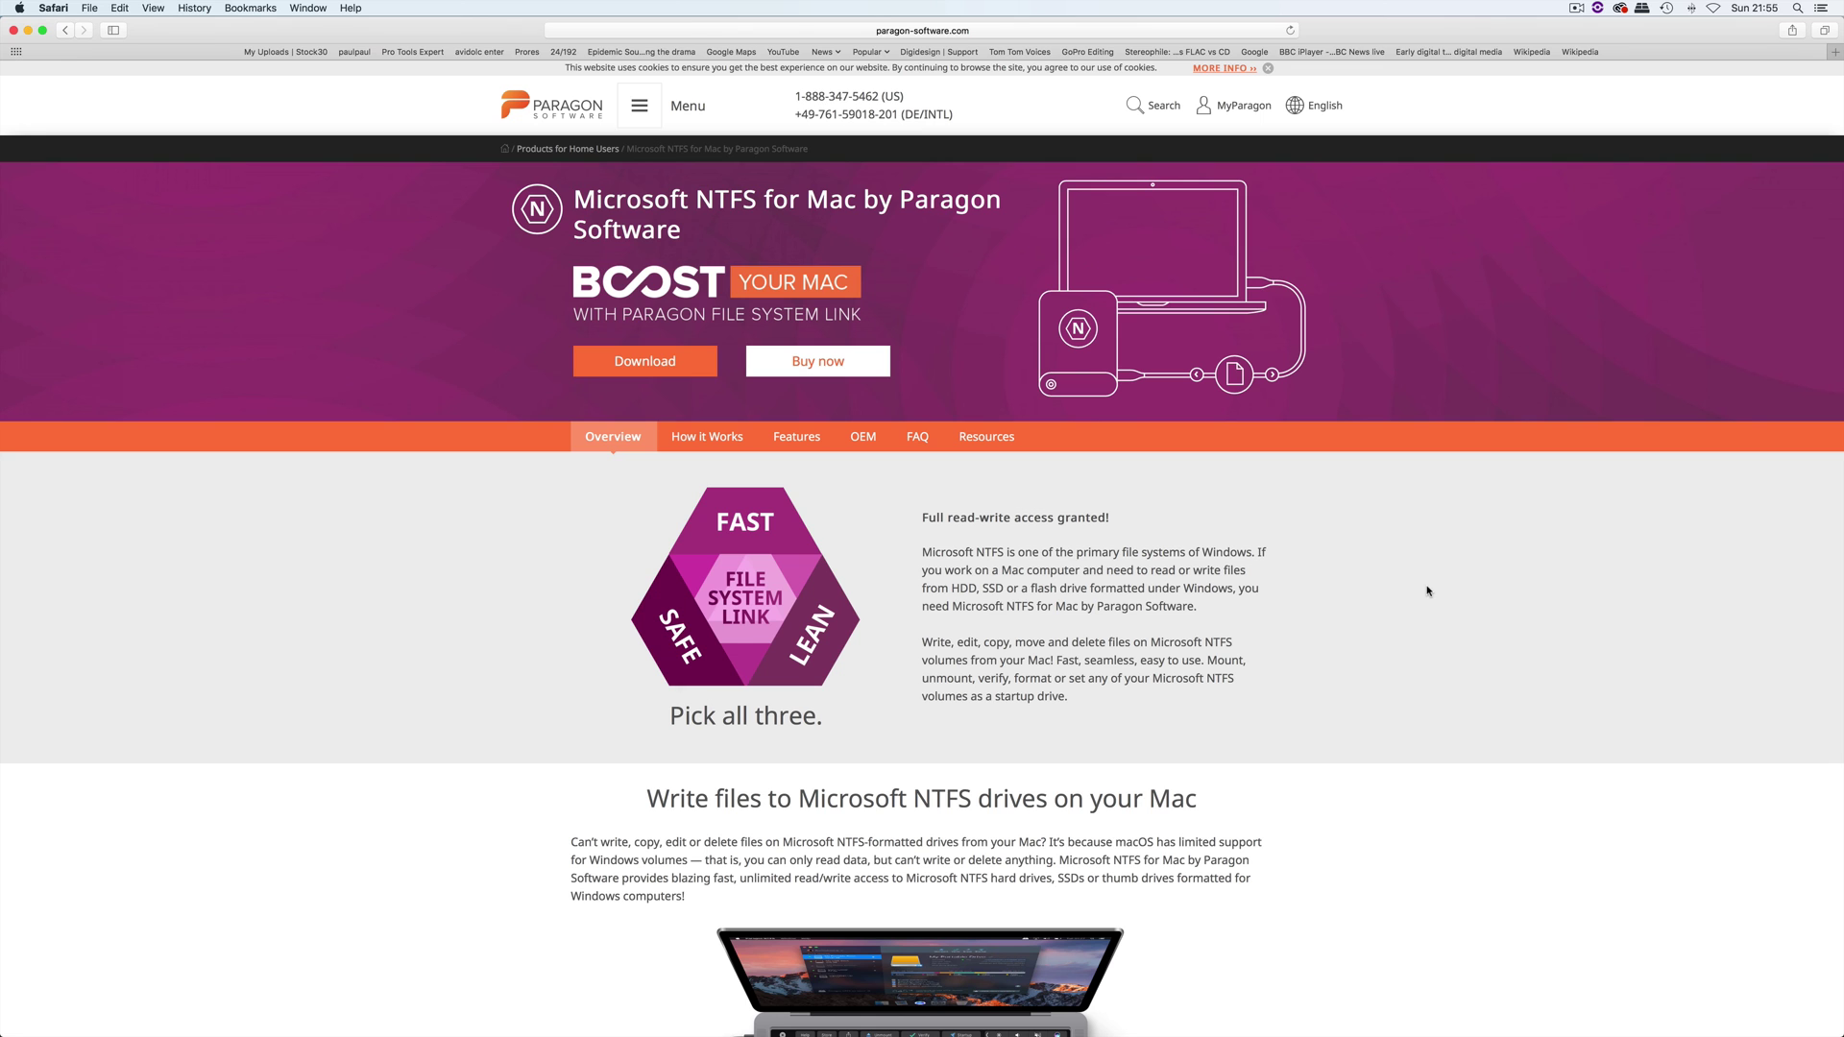
Step: Scroll Paragon's NTFS for Mac page down to its How it Works steps
scroll(1427, 590, down, 8)
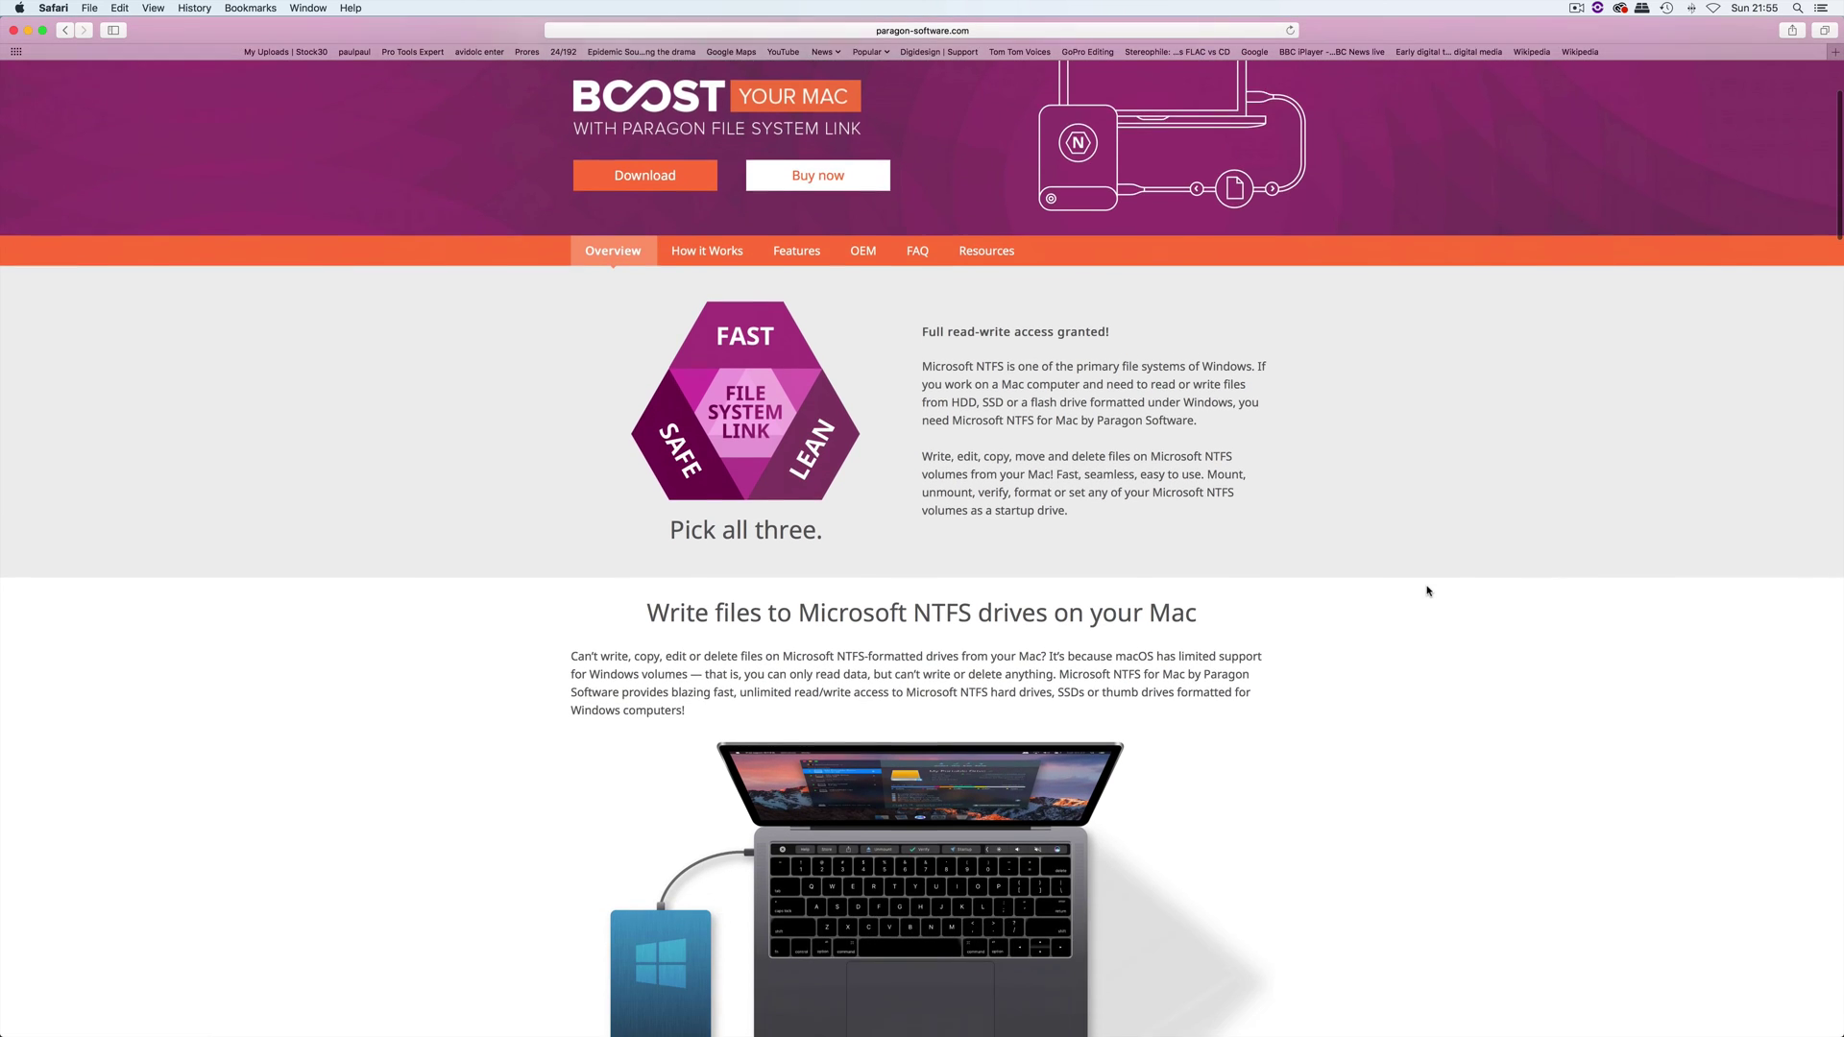
scroll(1427, 591, down, 8)
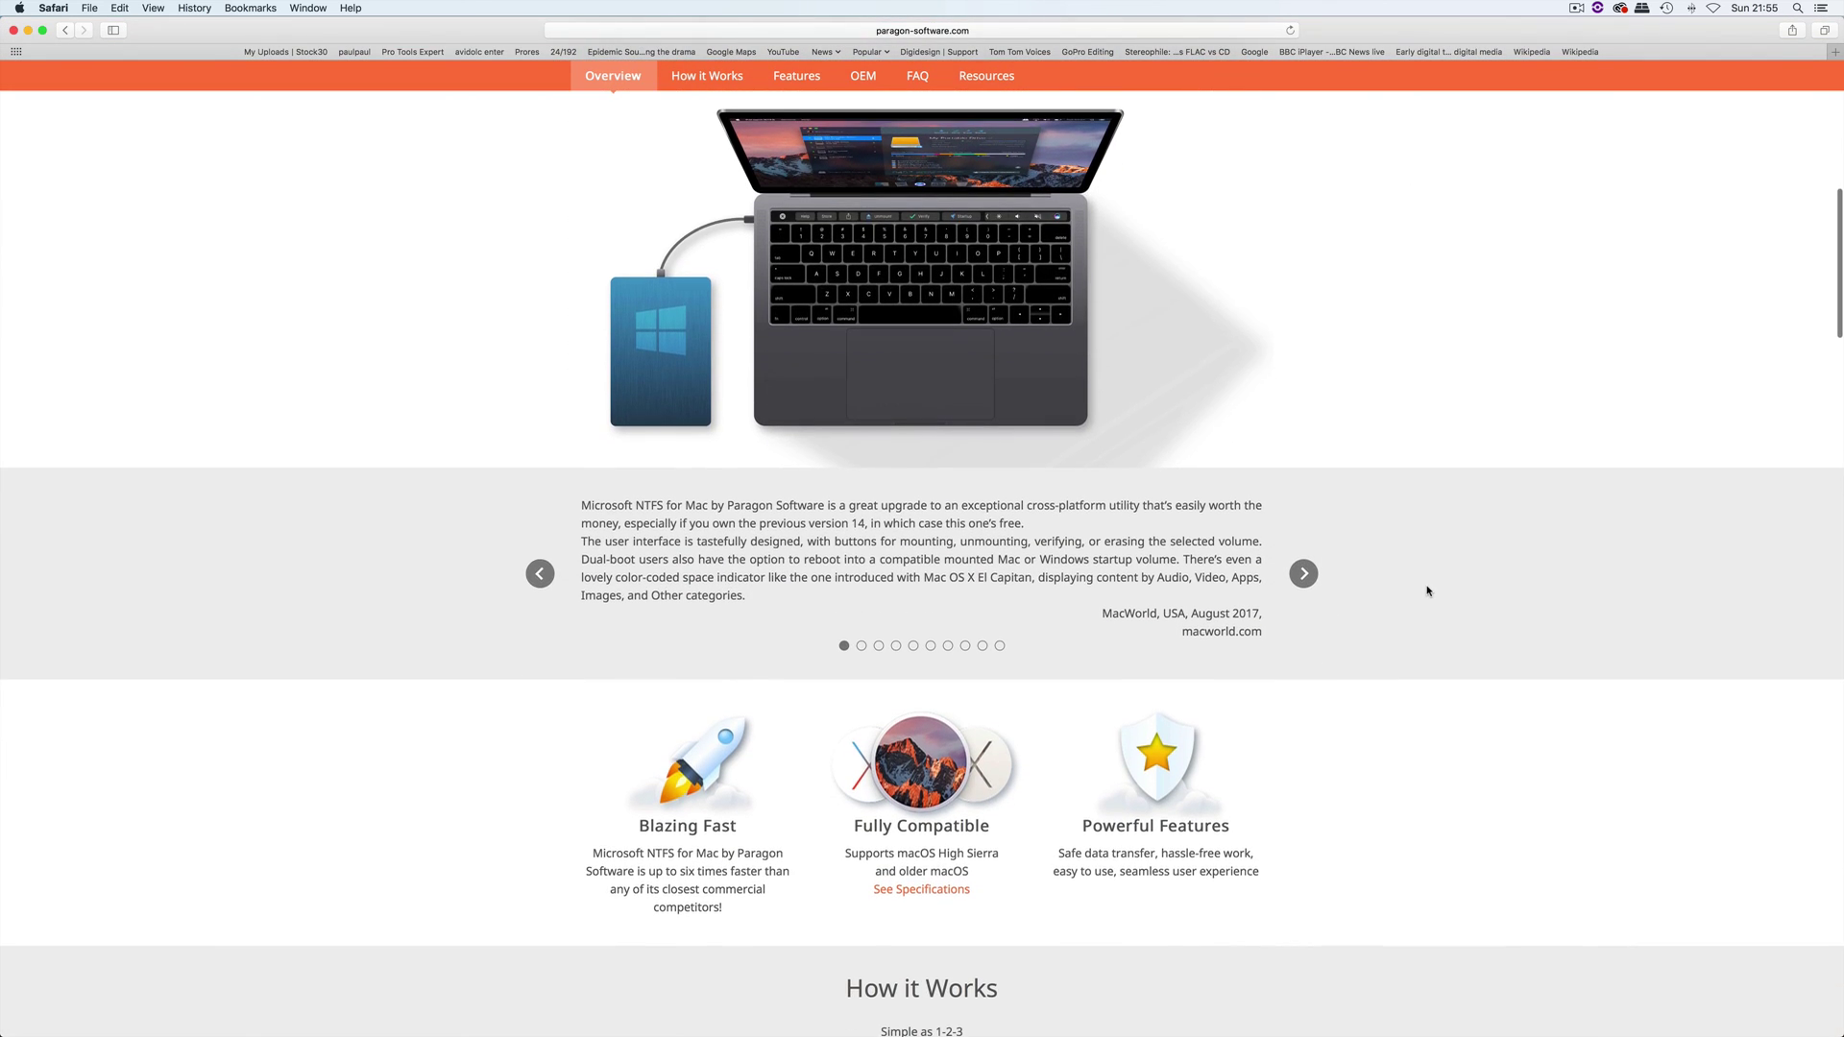
scroll(1427, 591, down, 10)
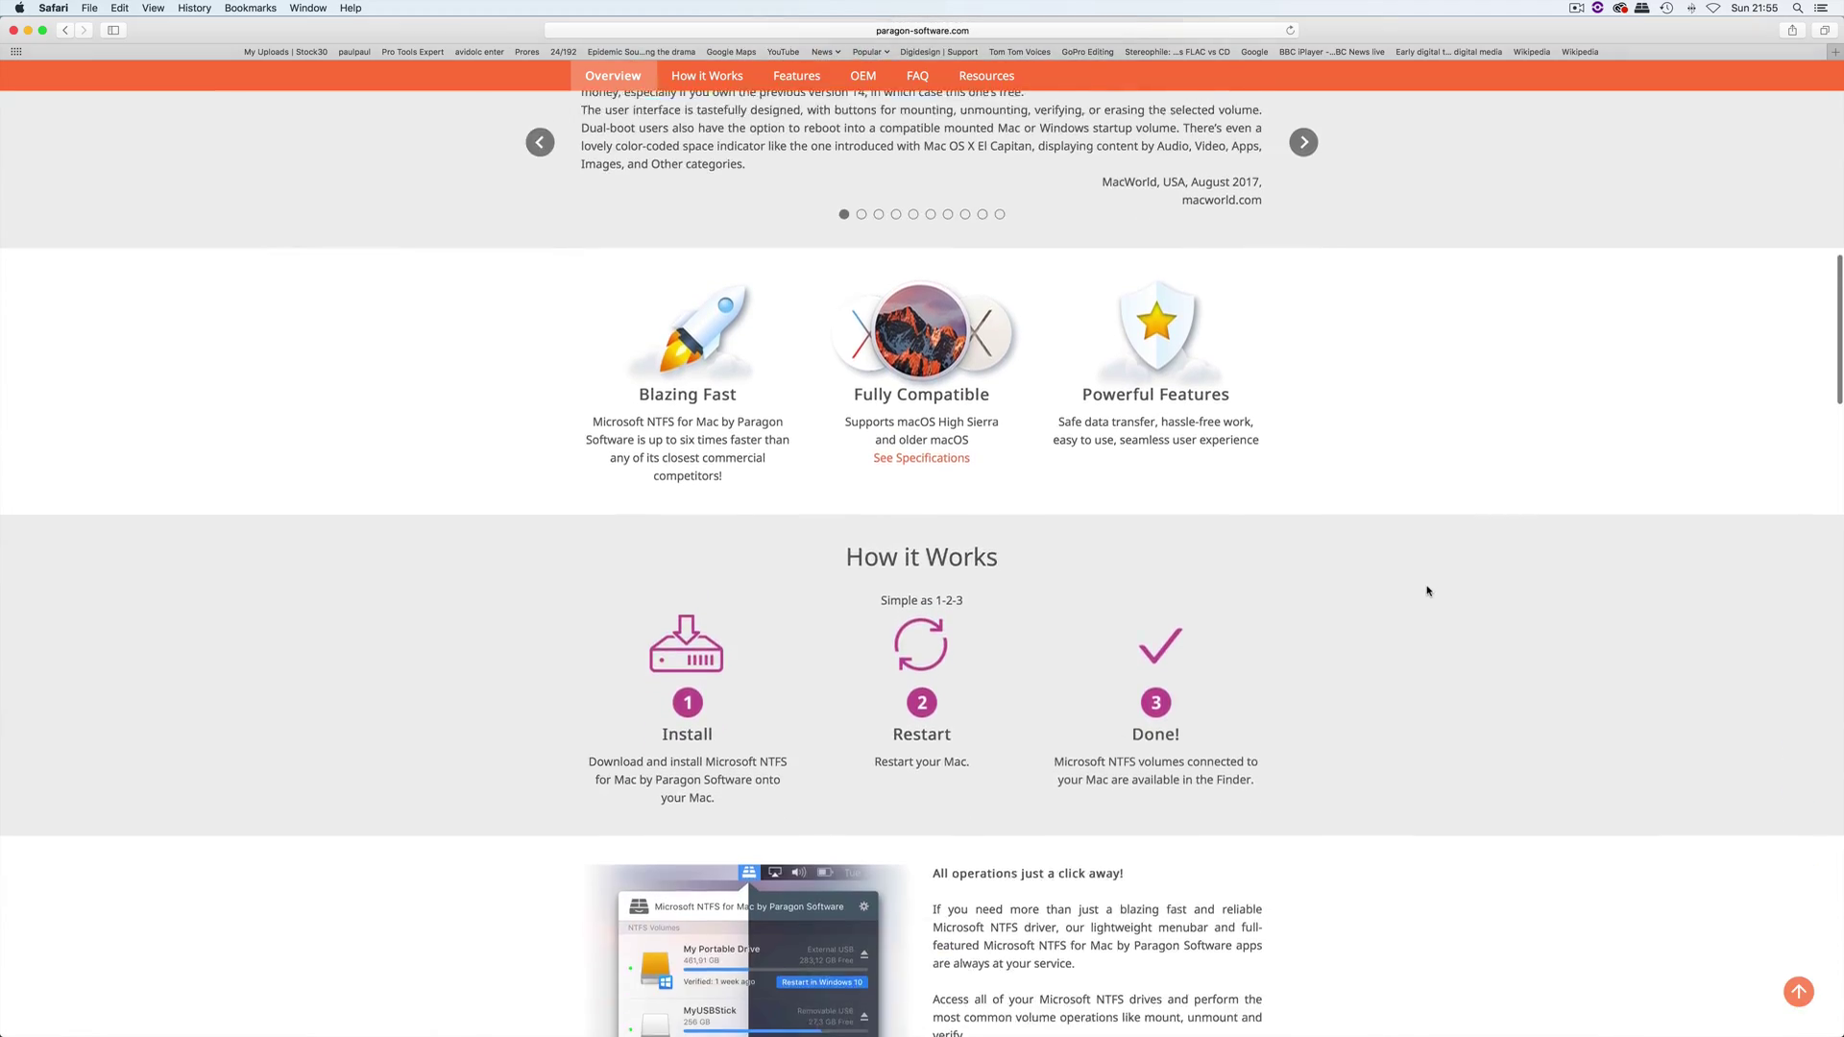
Step: Launch Disk Utility and view the 4 GB USB drive's Erase formats, including Microsoft NTFS
click(478, 1020)
text(disk)
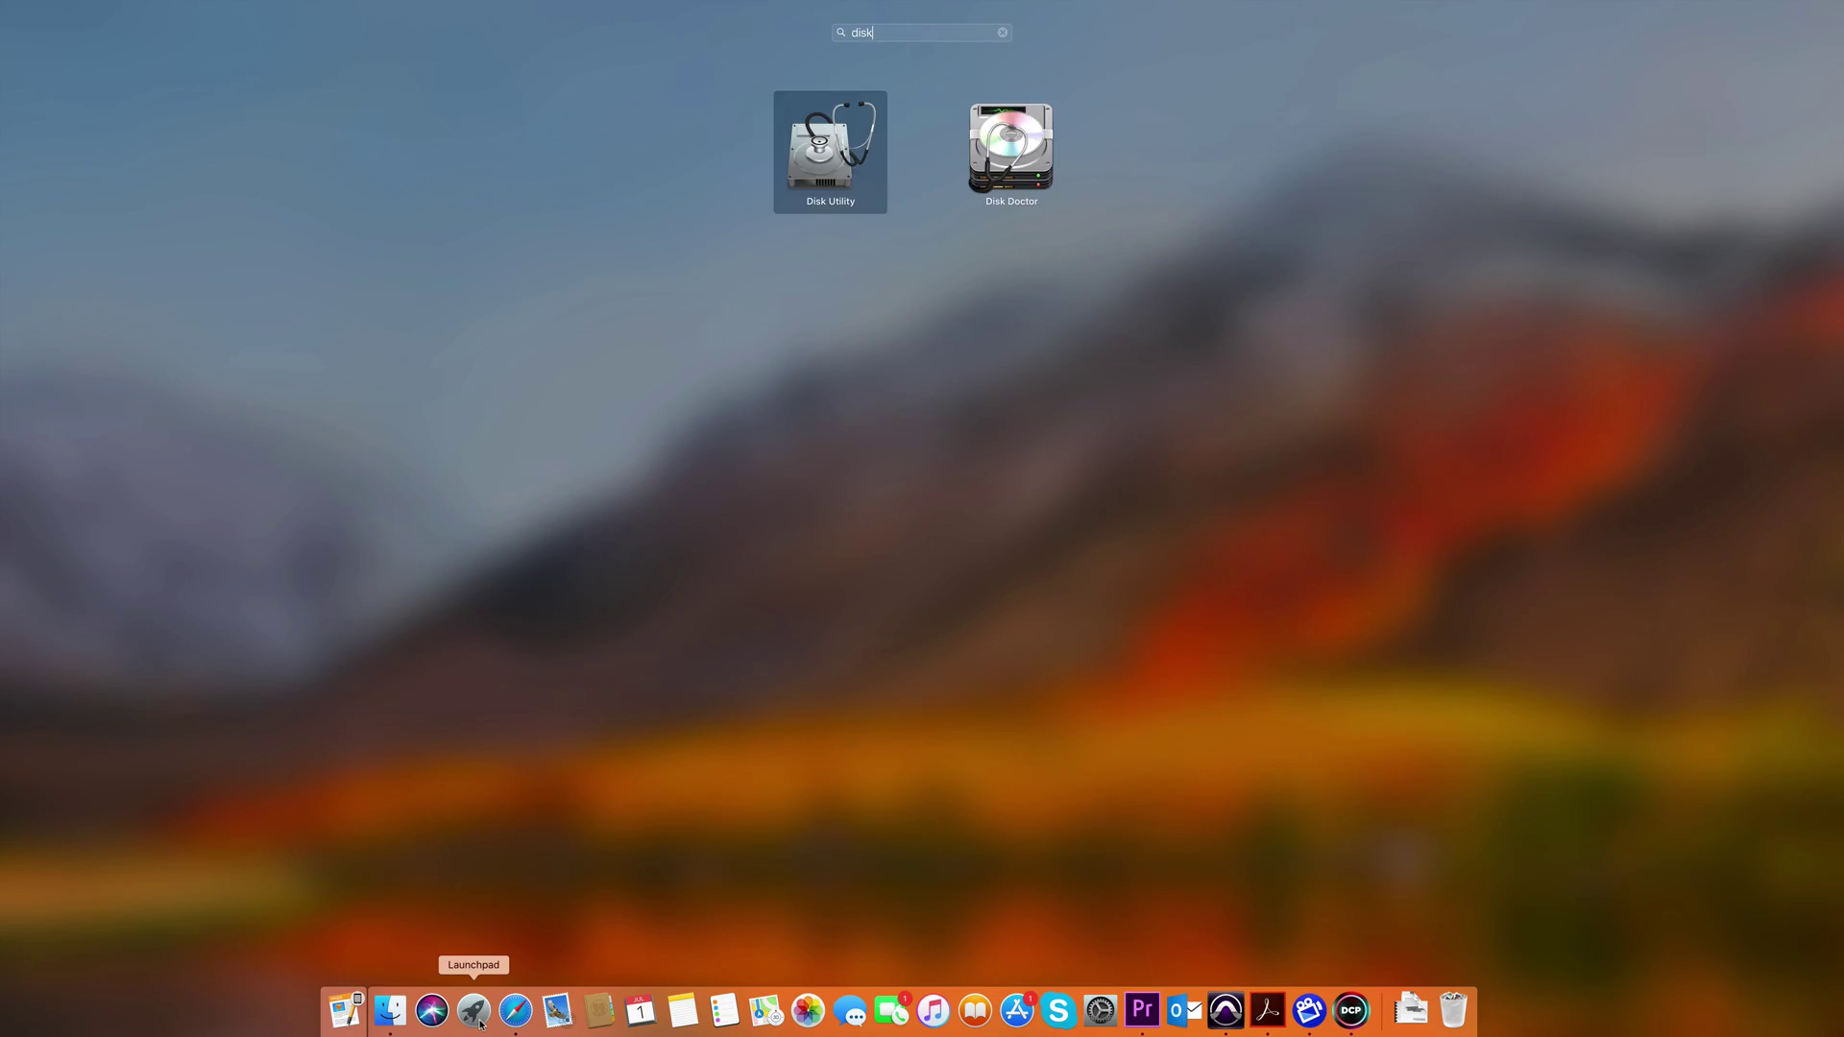
click(480, 1024)
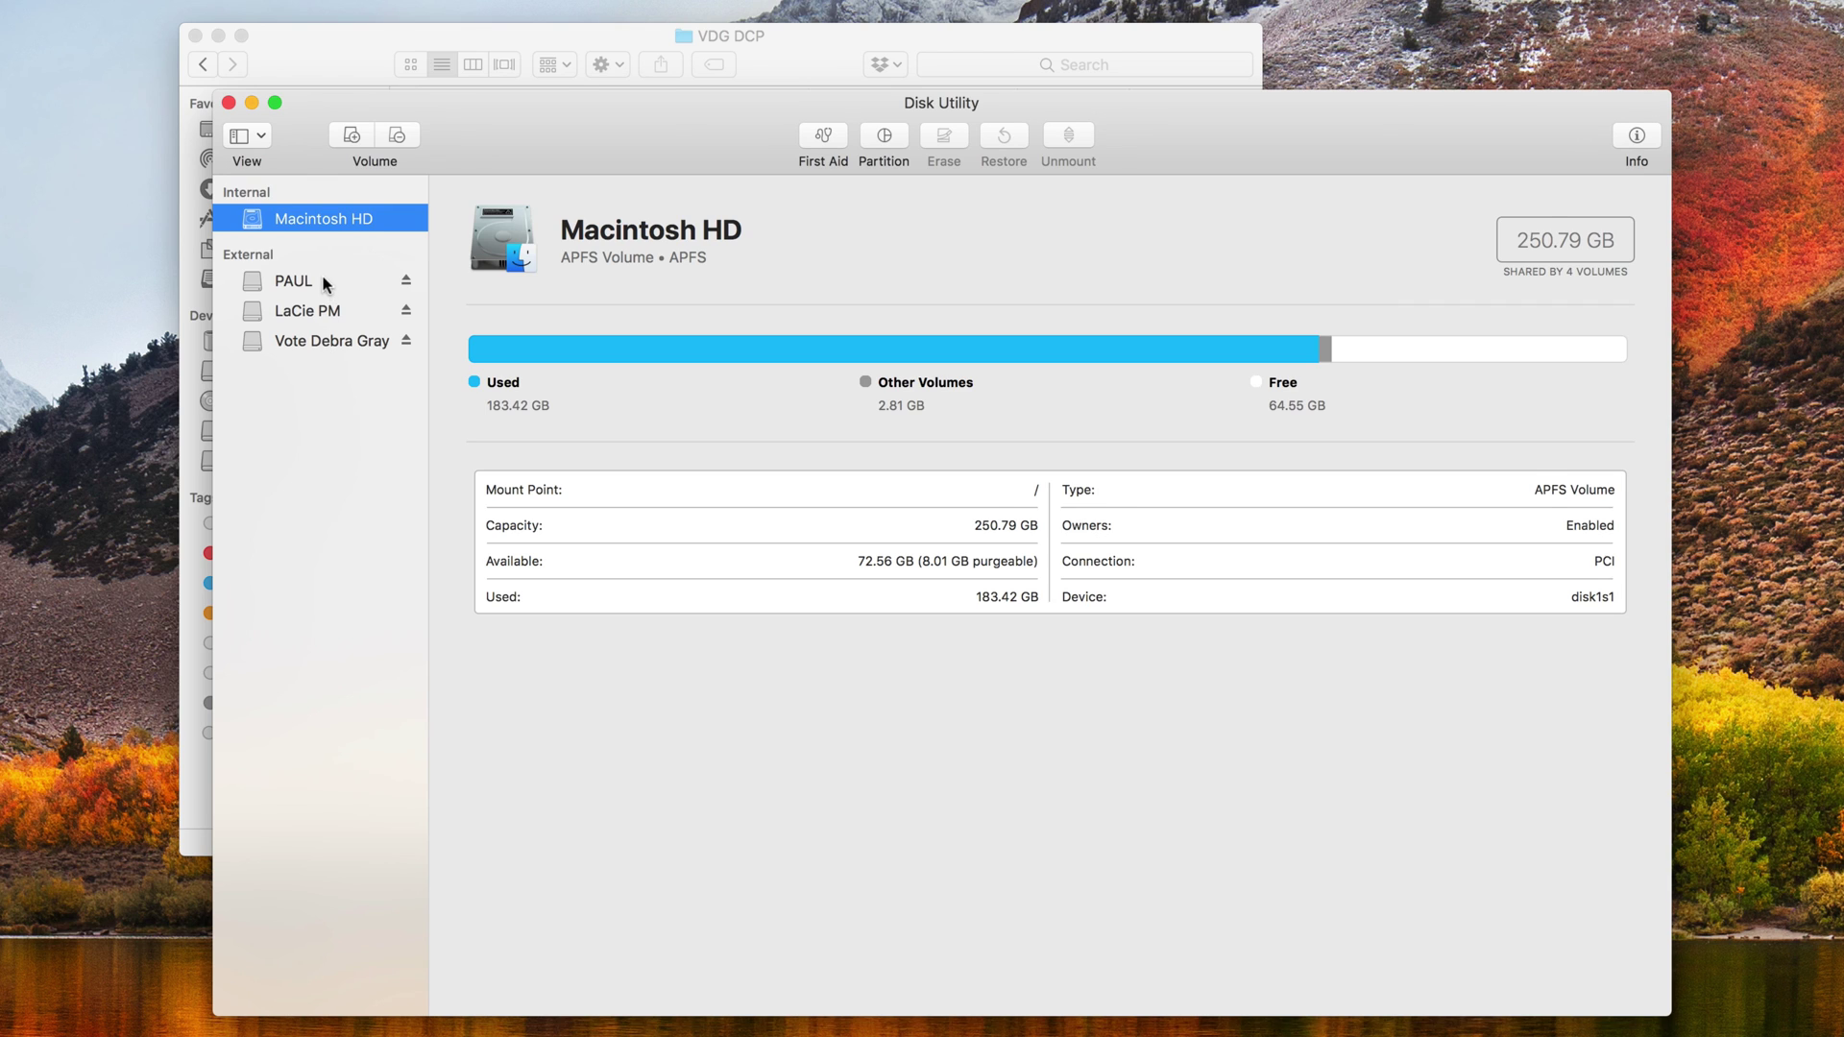
click(324, 281)
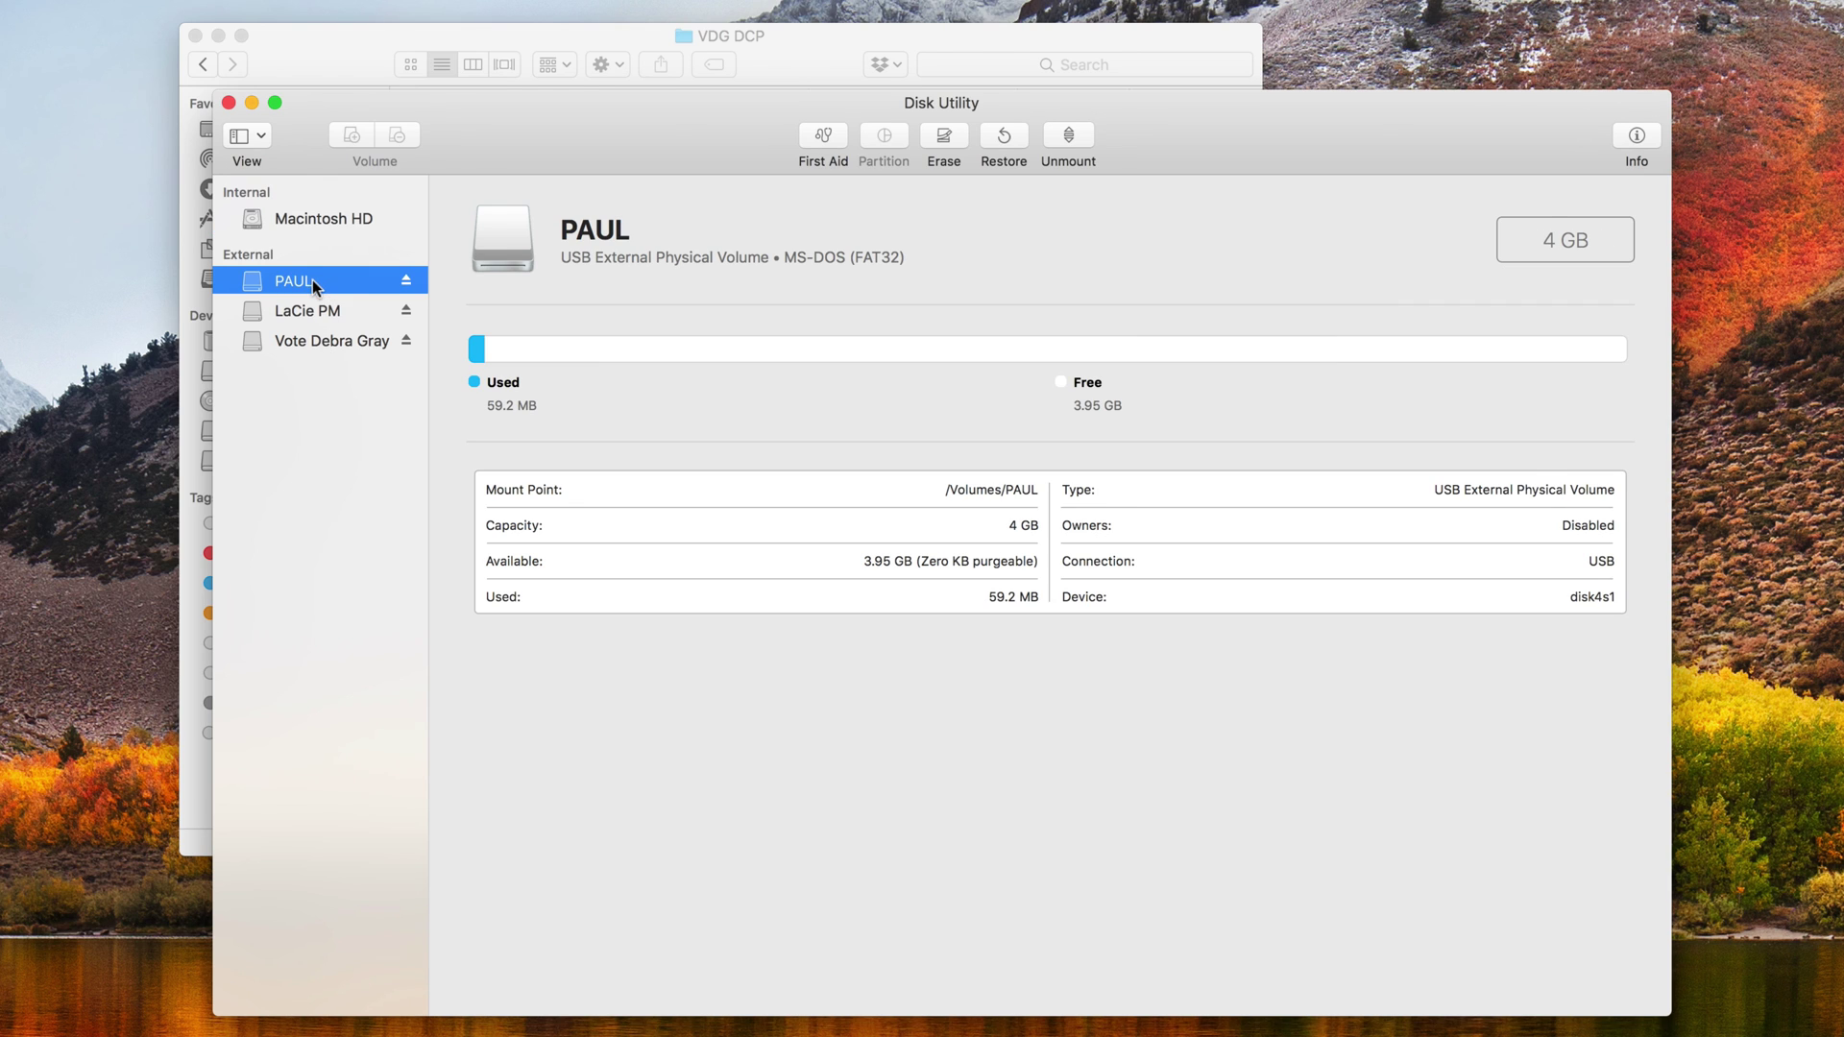
click(943, 137)
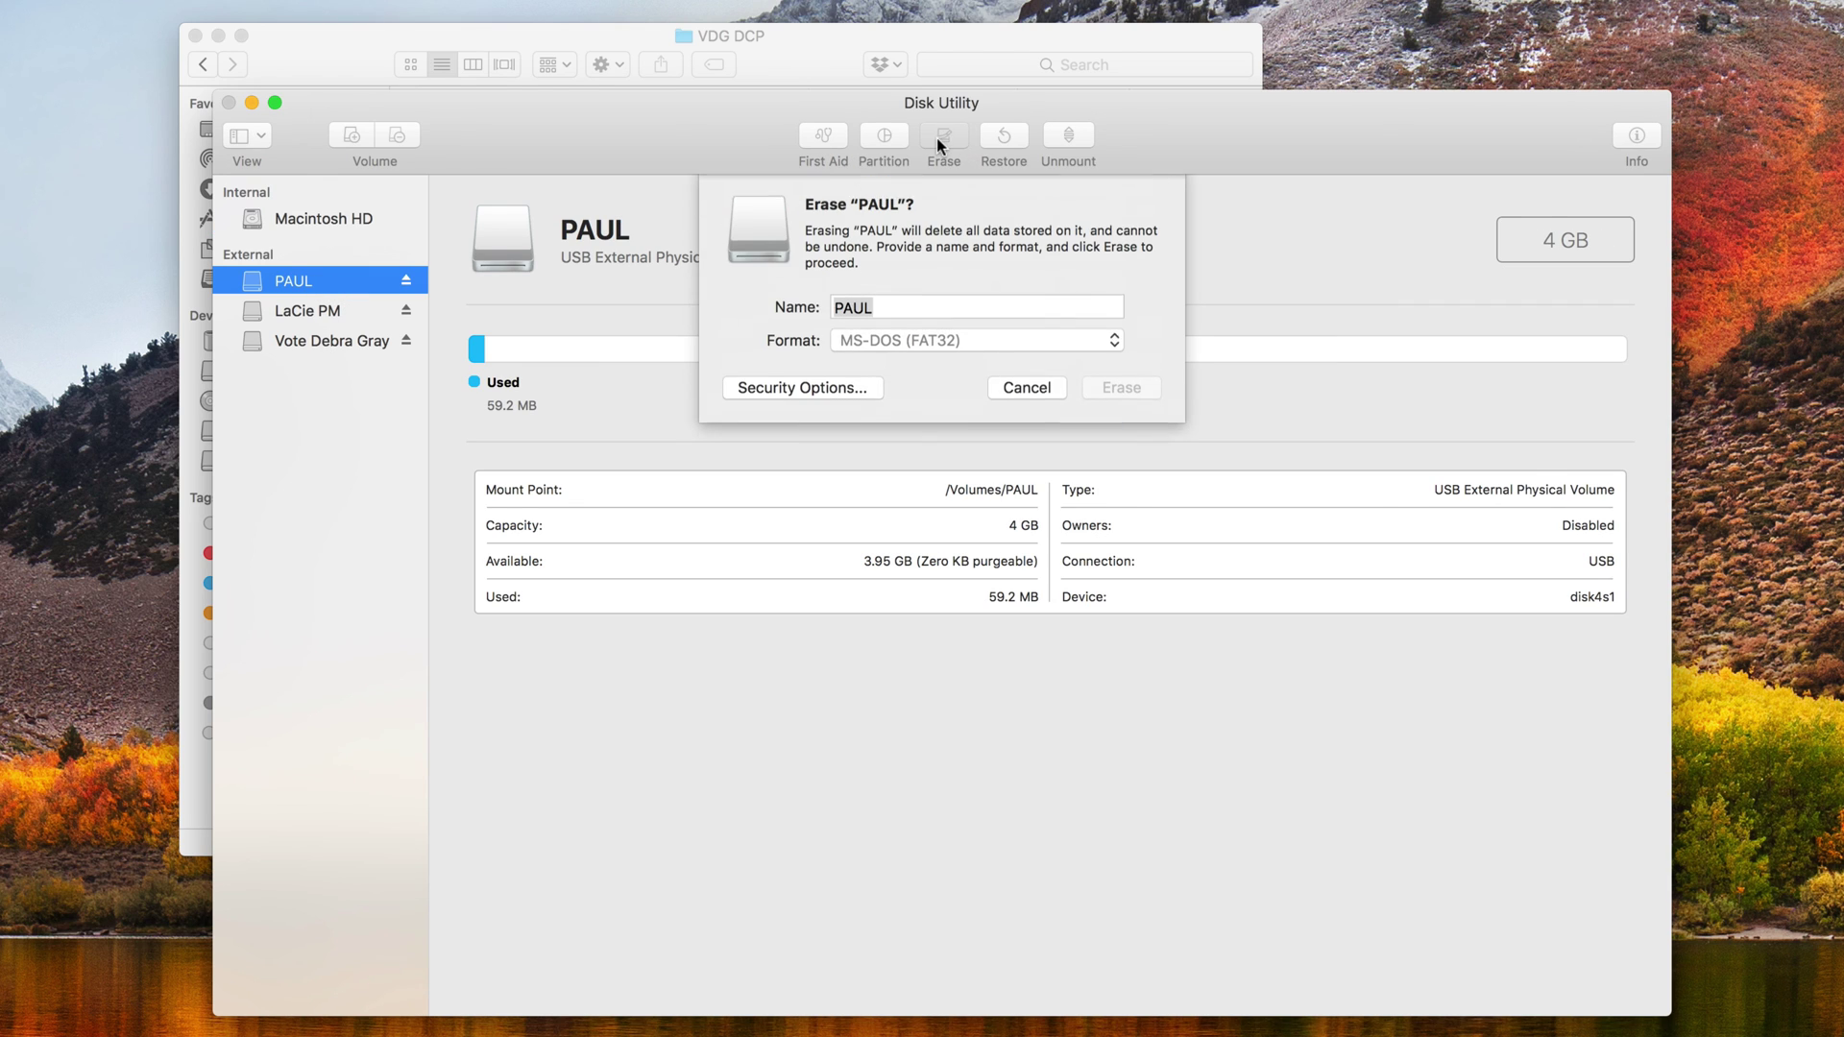
click(1023, 348)
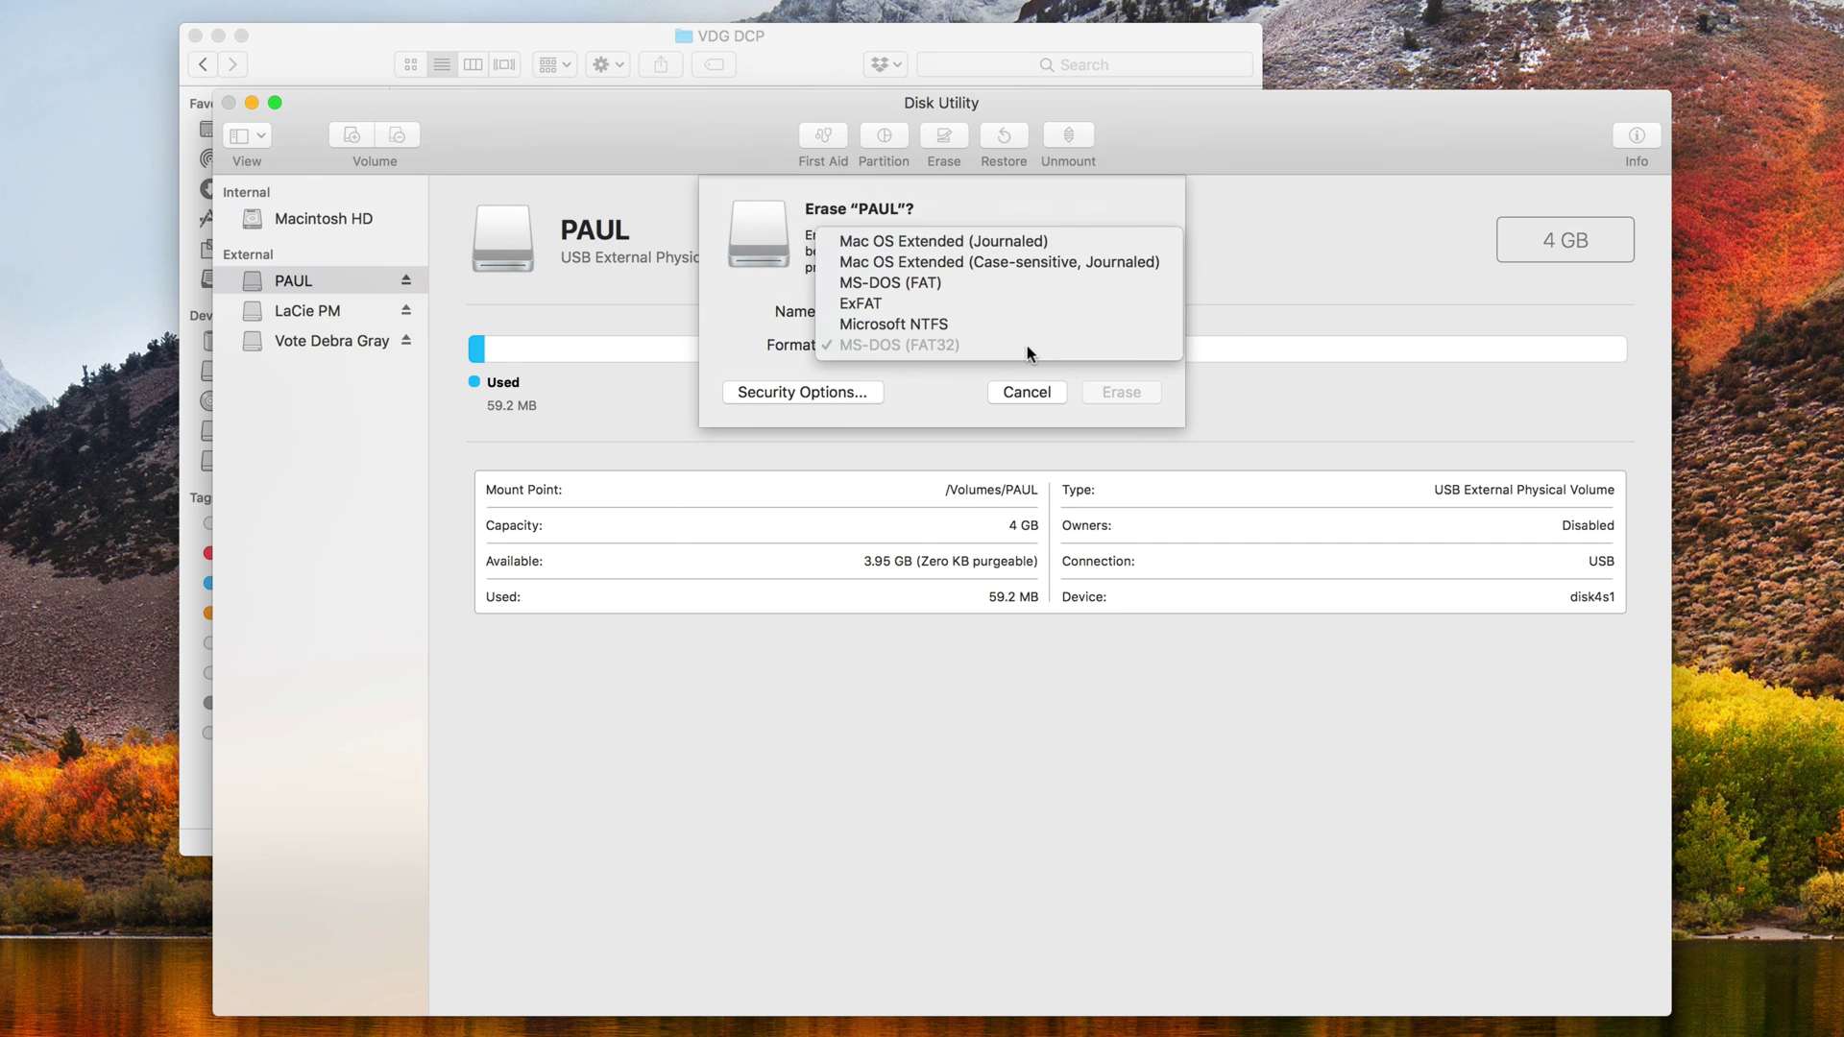